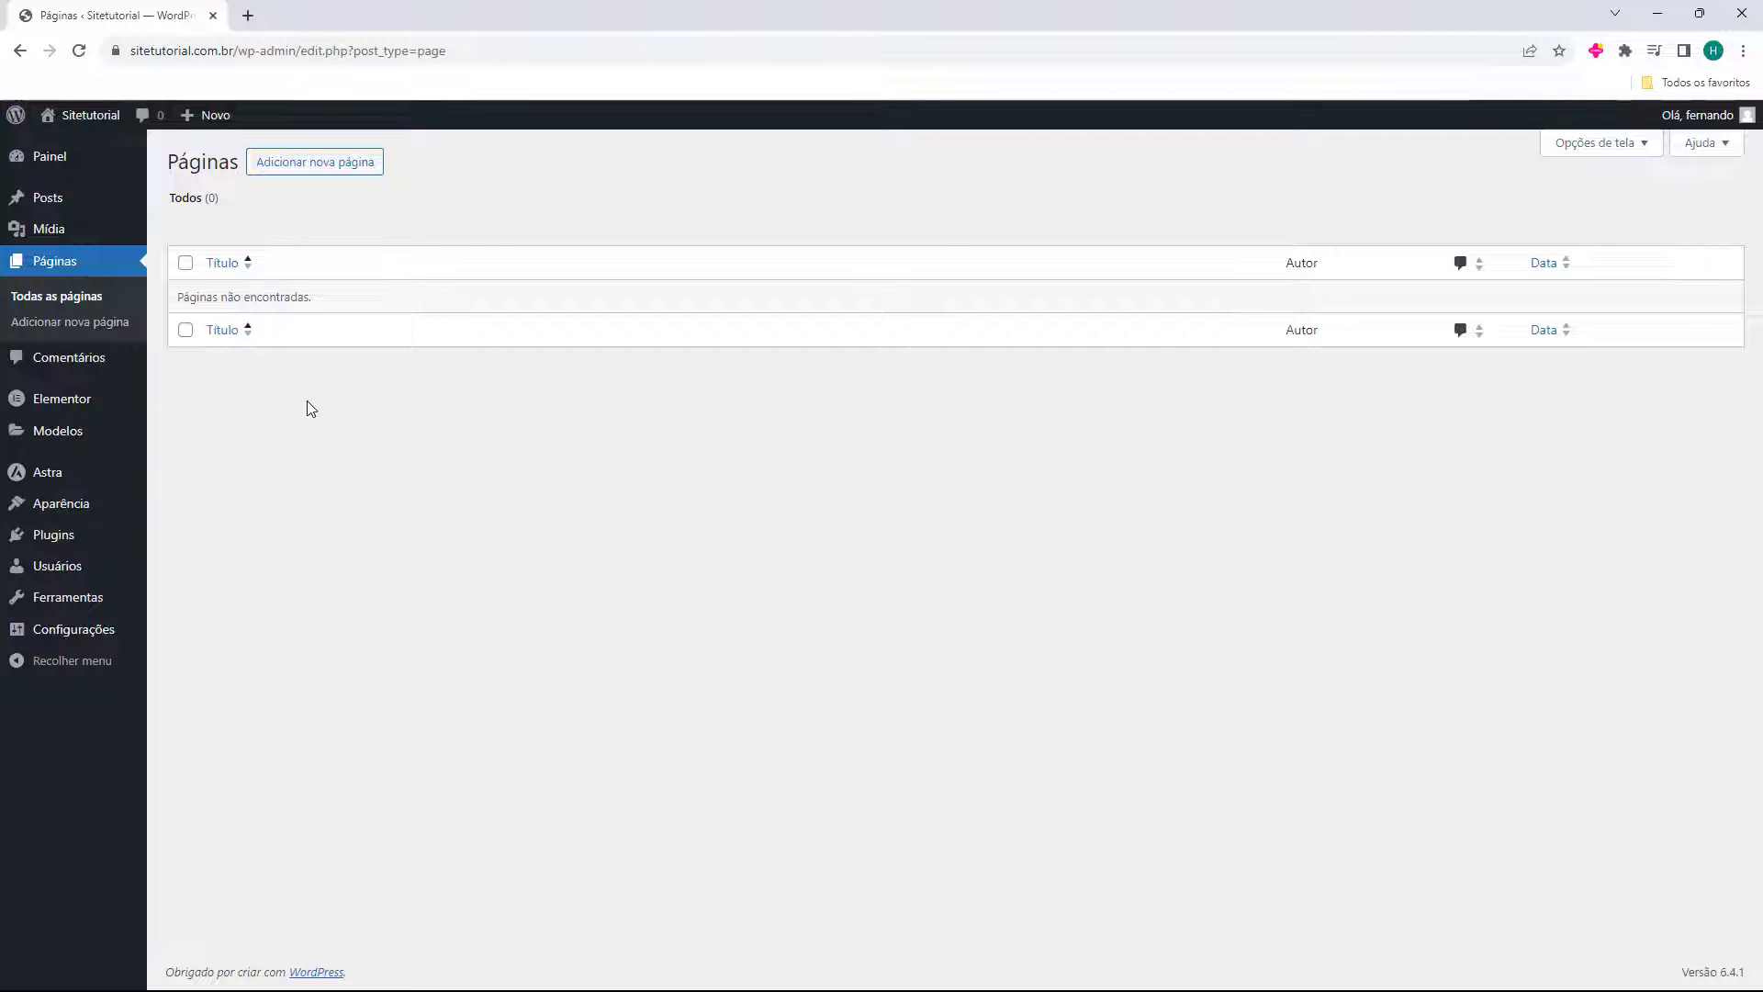
Create a new page titled "Pagina Tutorial" and open it for editing with Elementor
click(312, 177)
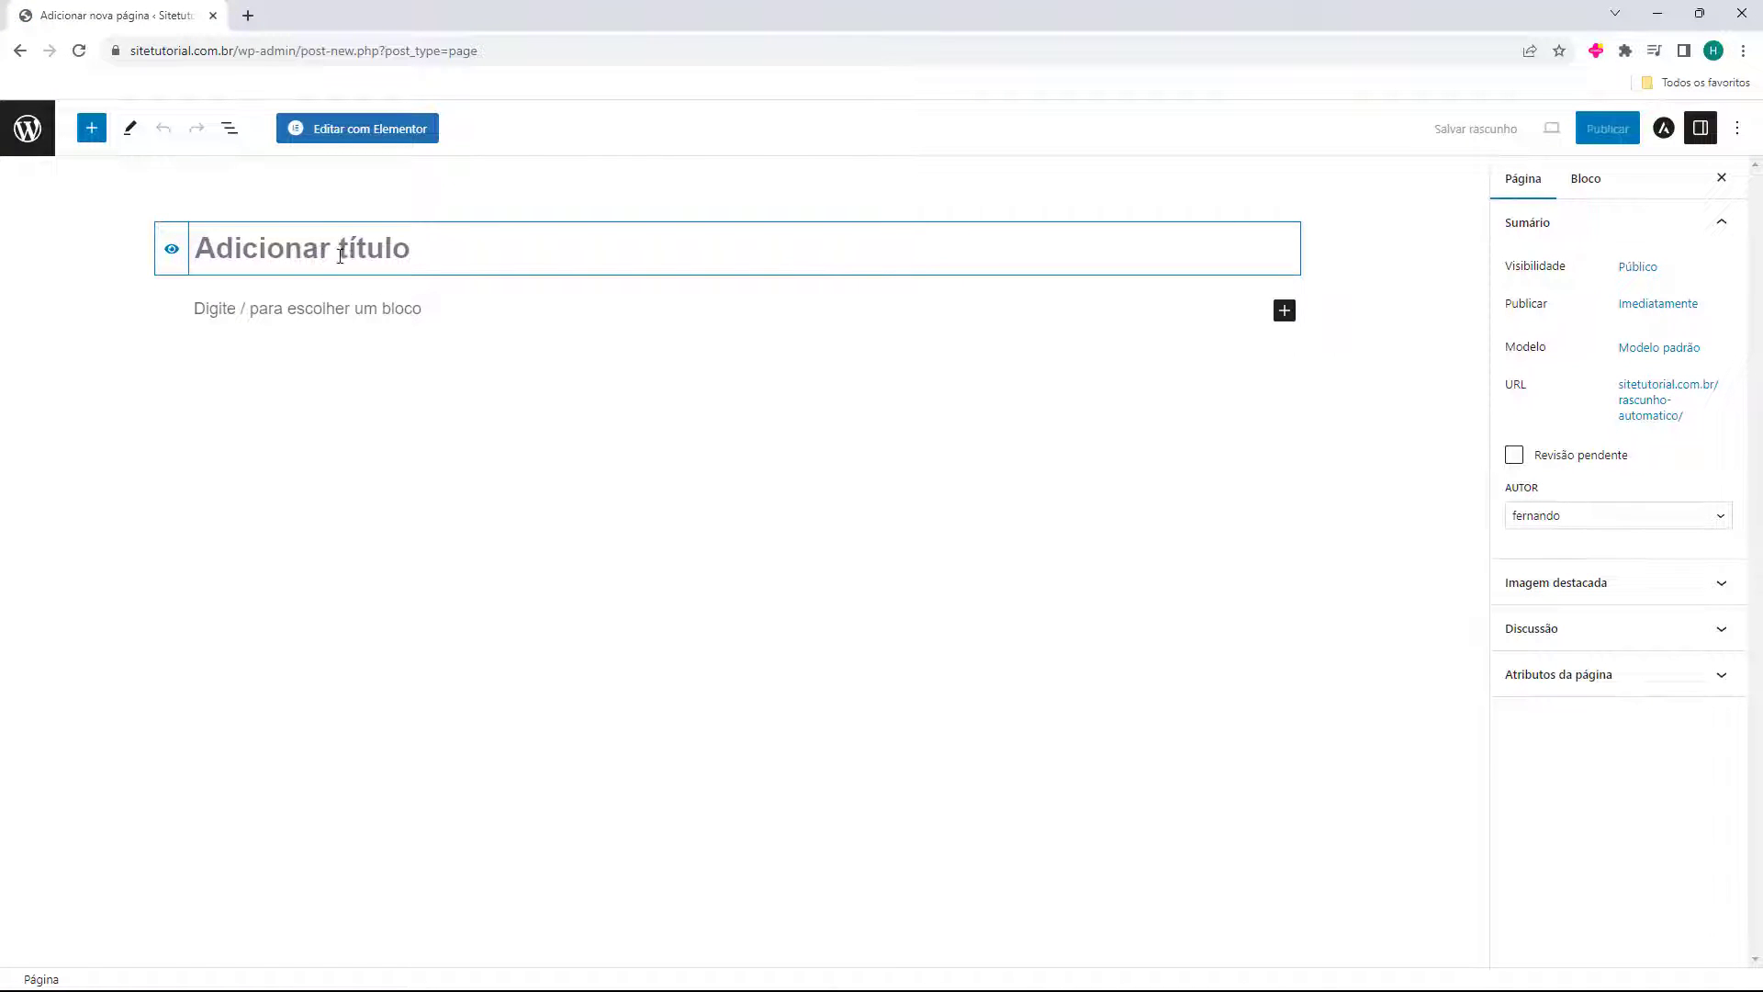
text(Pagina Tutorial)
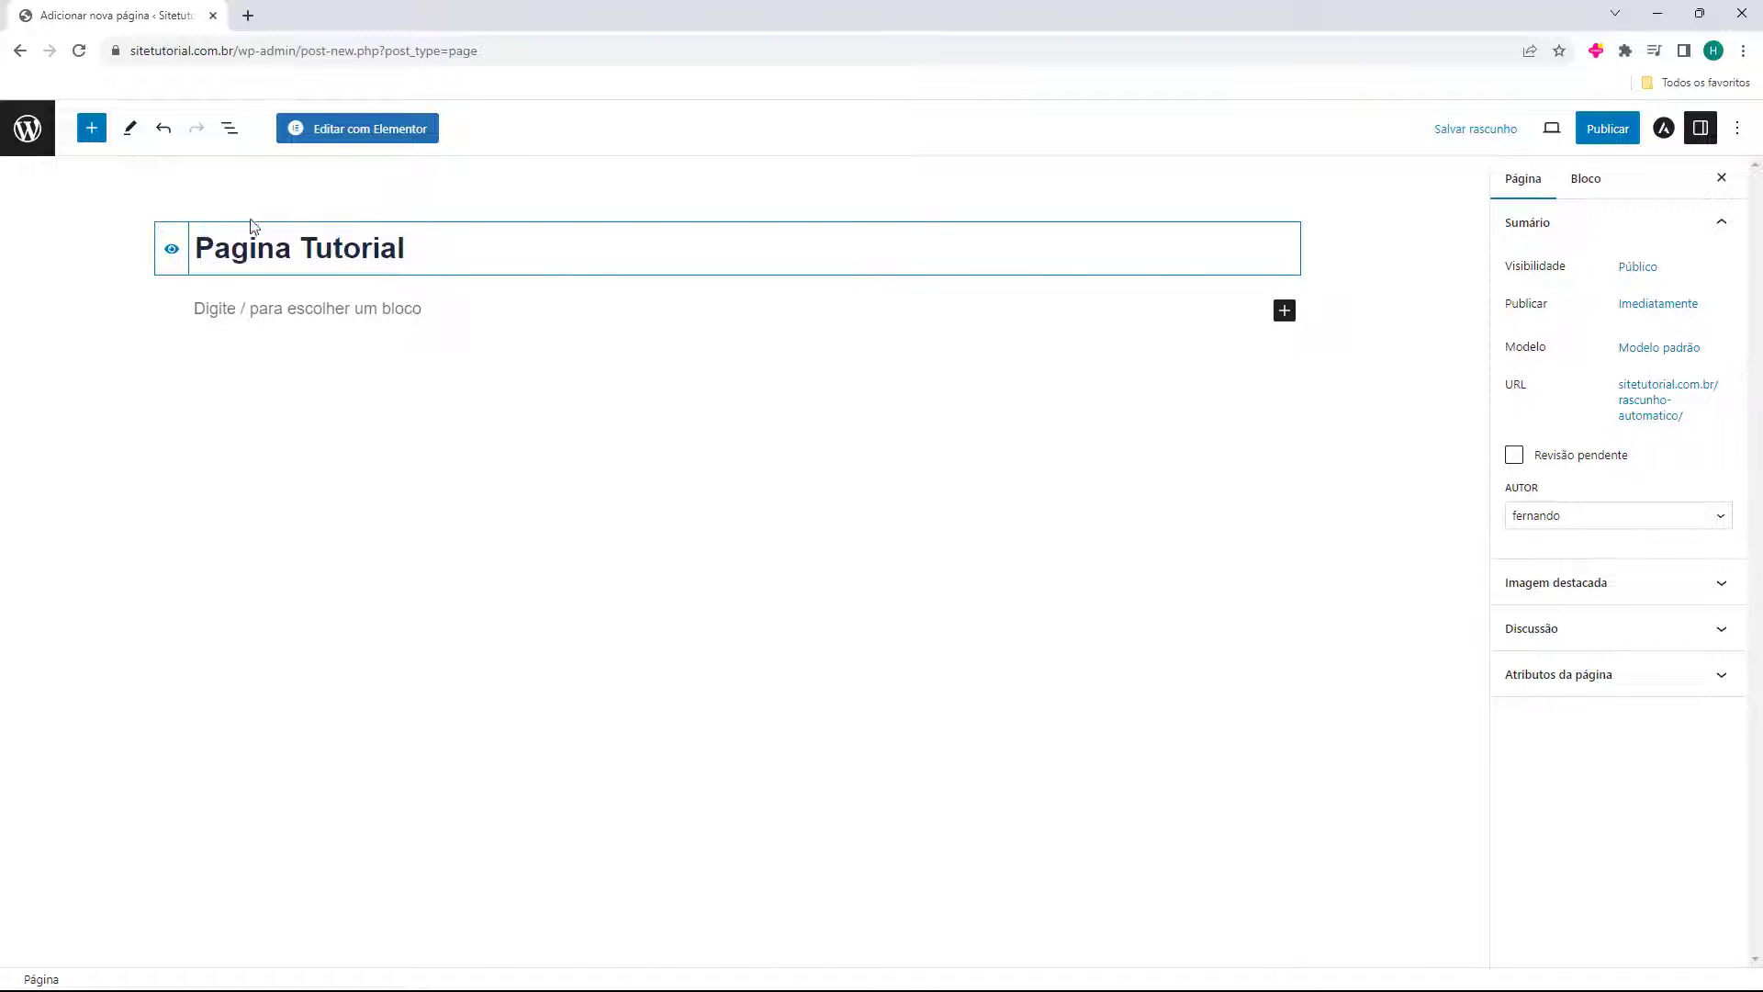
click(65, 285)
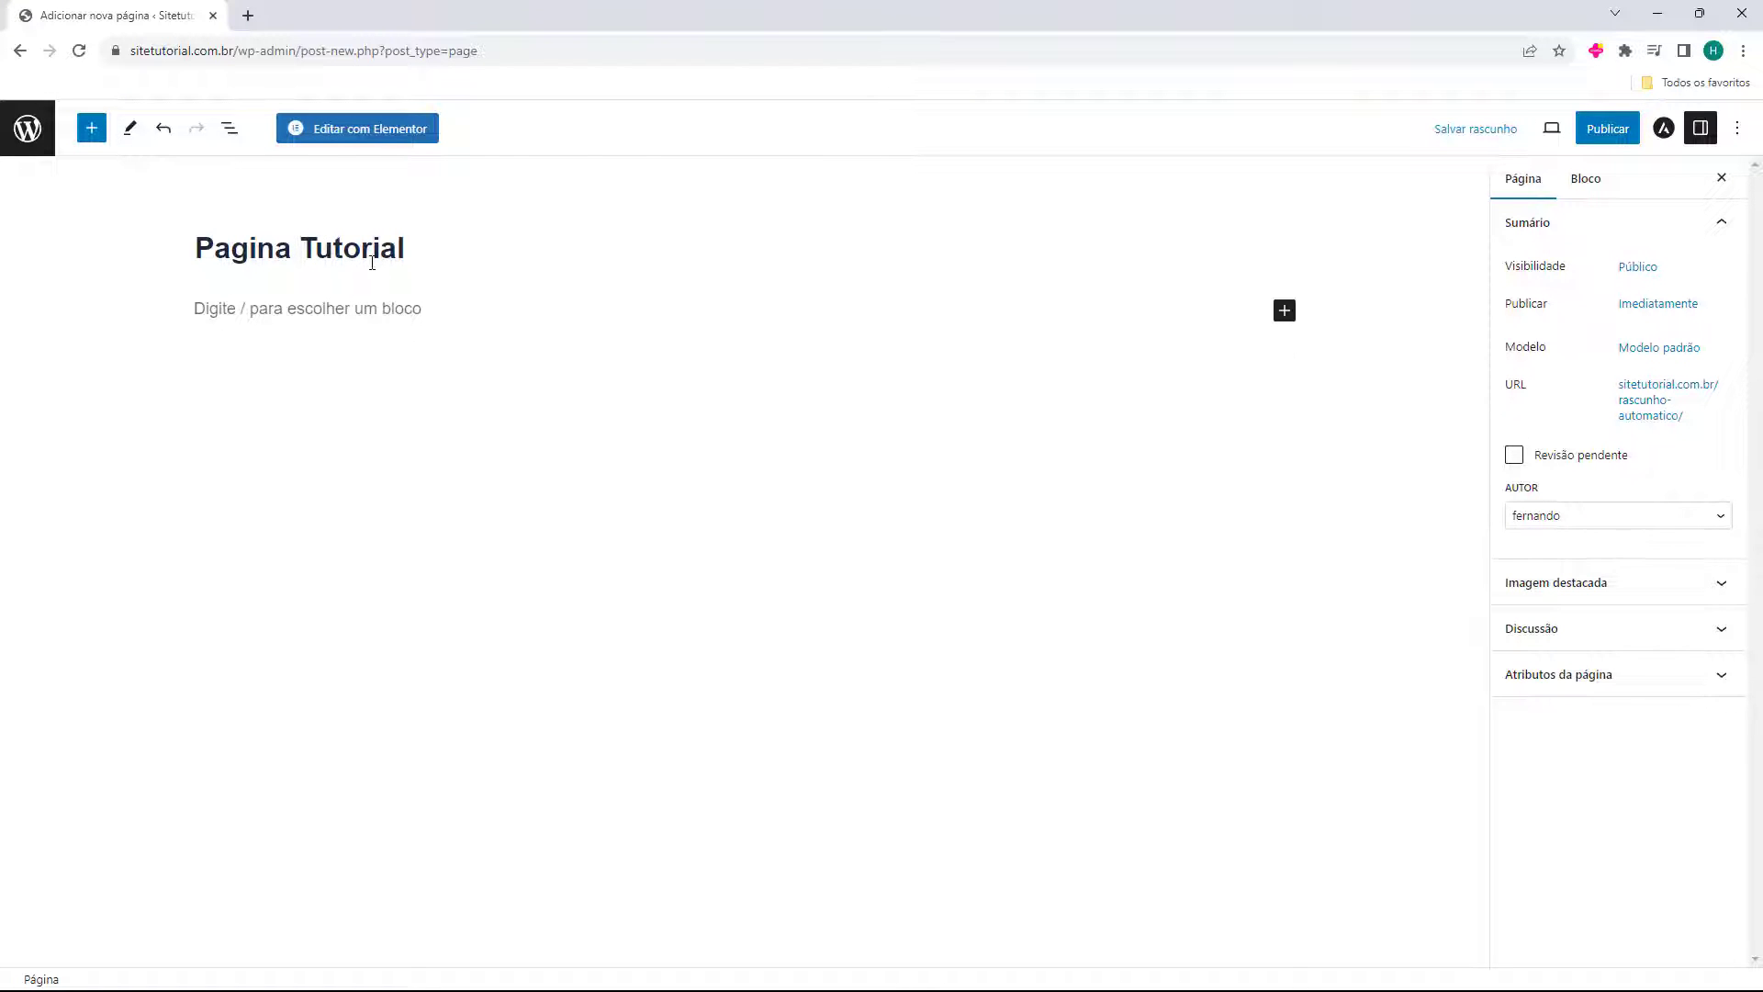
click(375, 139)
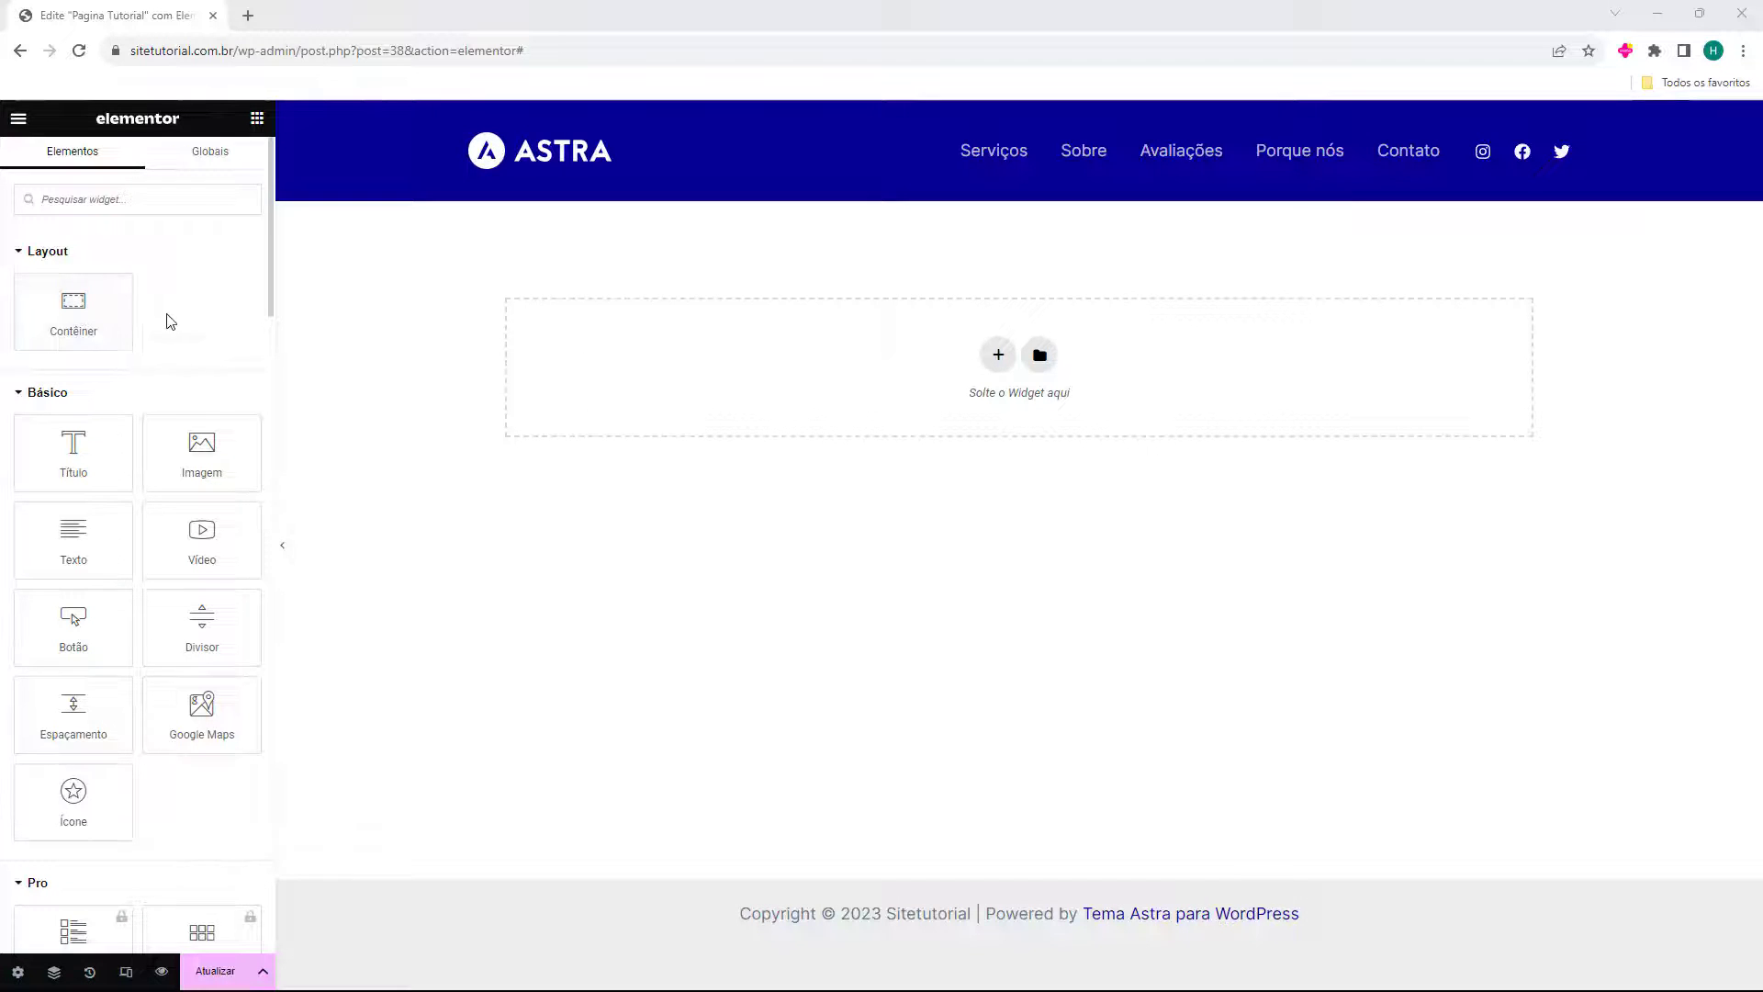
Add a single-column container with downward direction to the empty page
scroll(147, 312, down, 20)
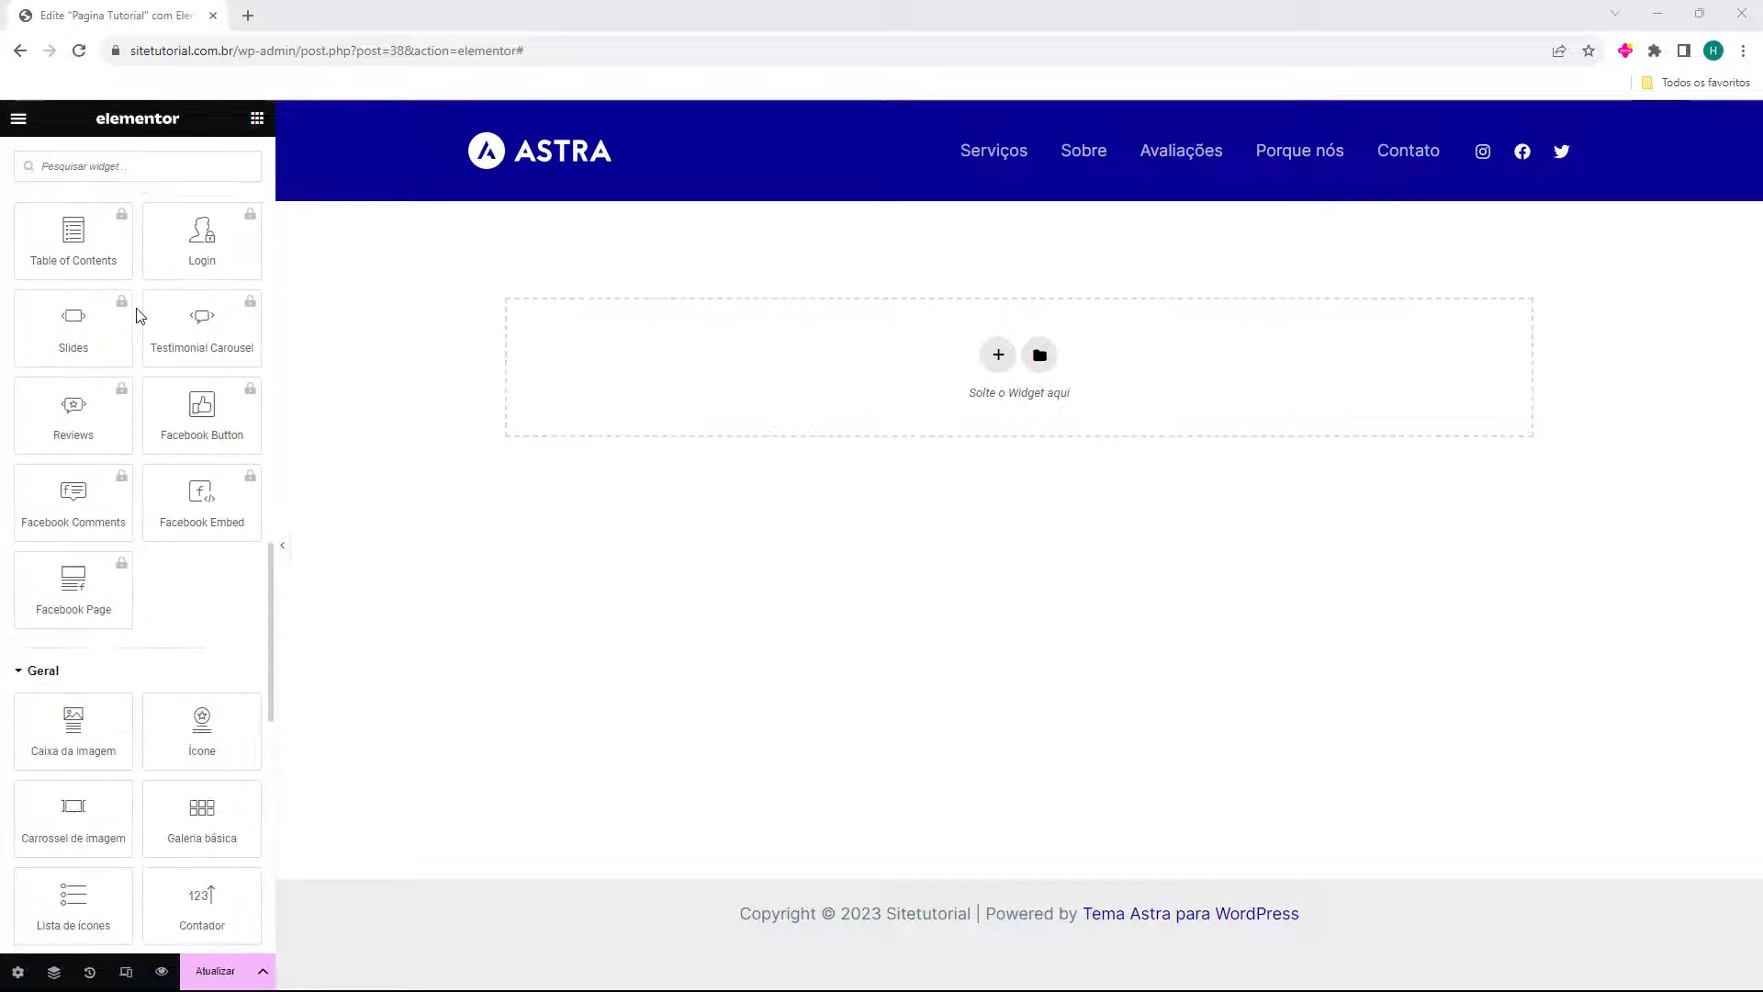
scroll(140, 316, down, 4)
scroll(139, 315, up, 15)
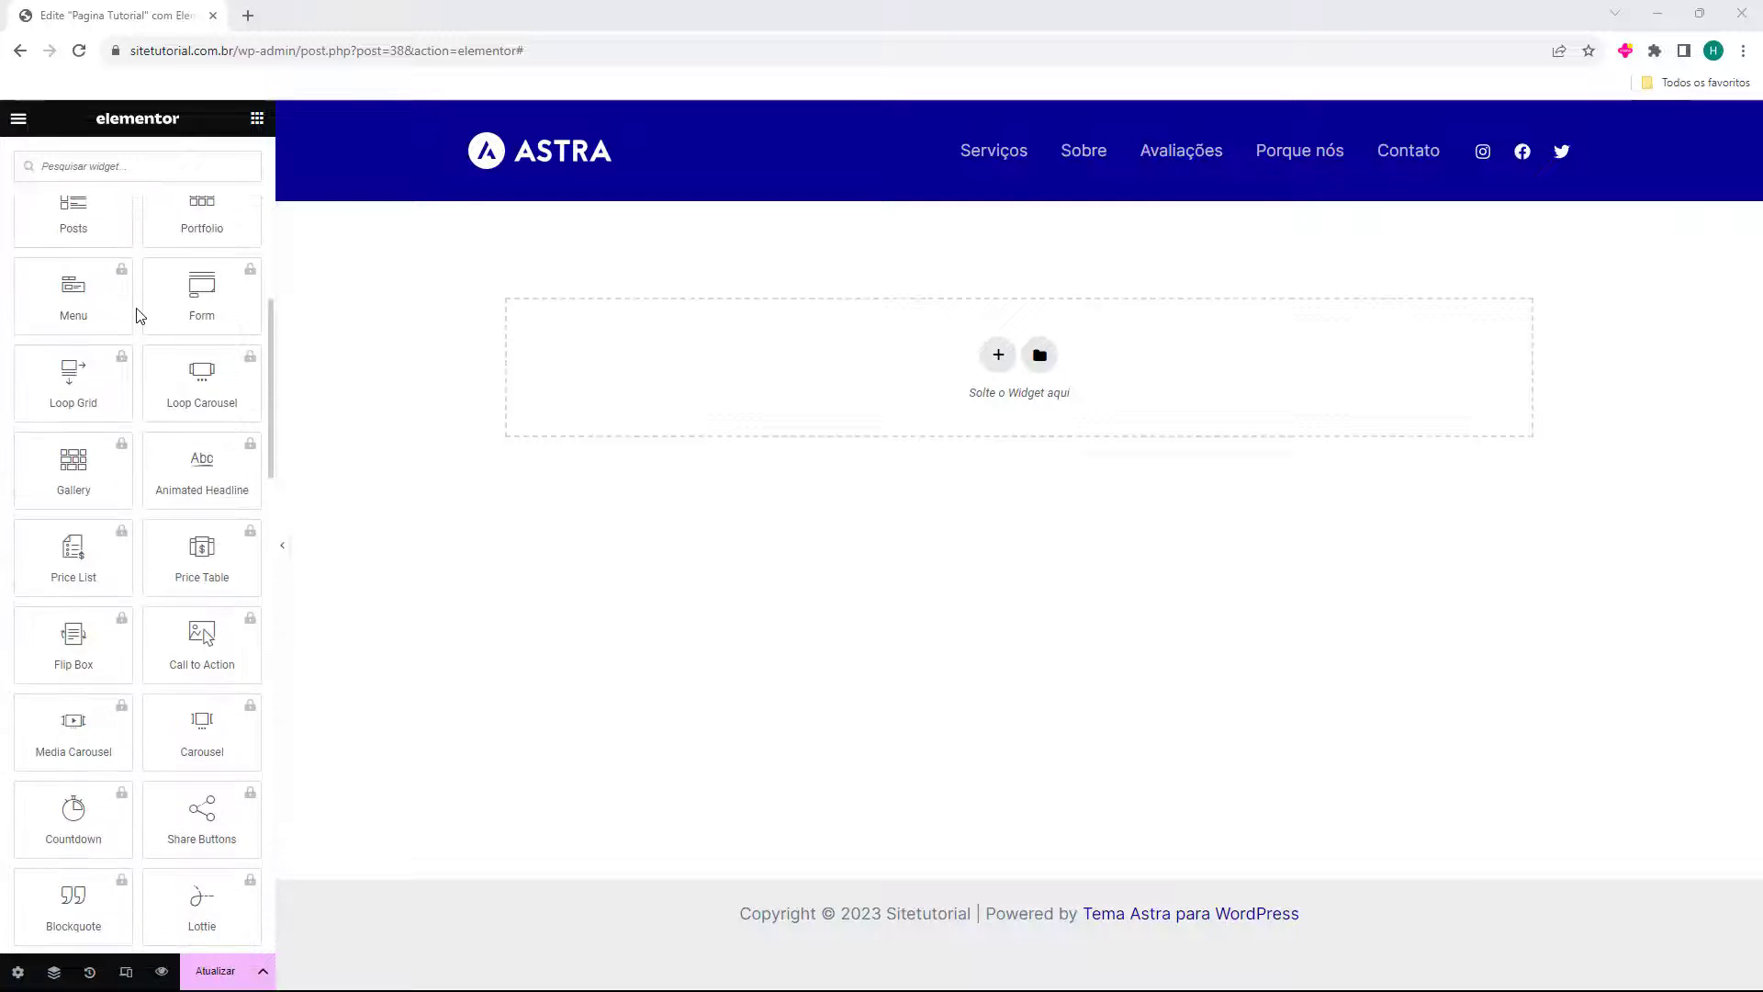
scroll(139, 316, up, 10)
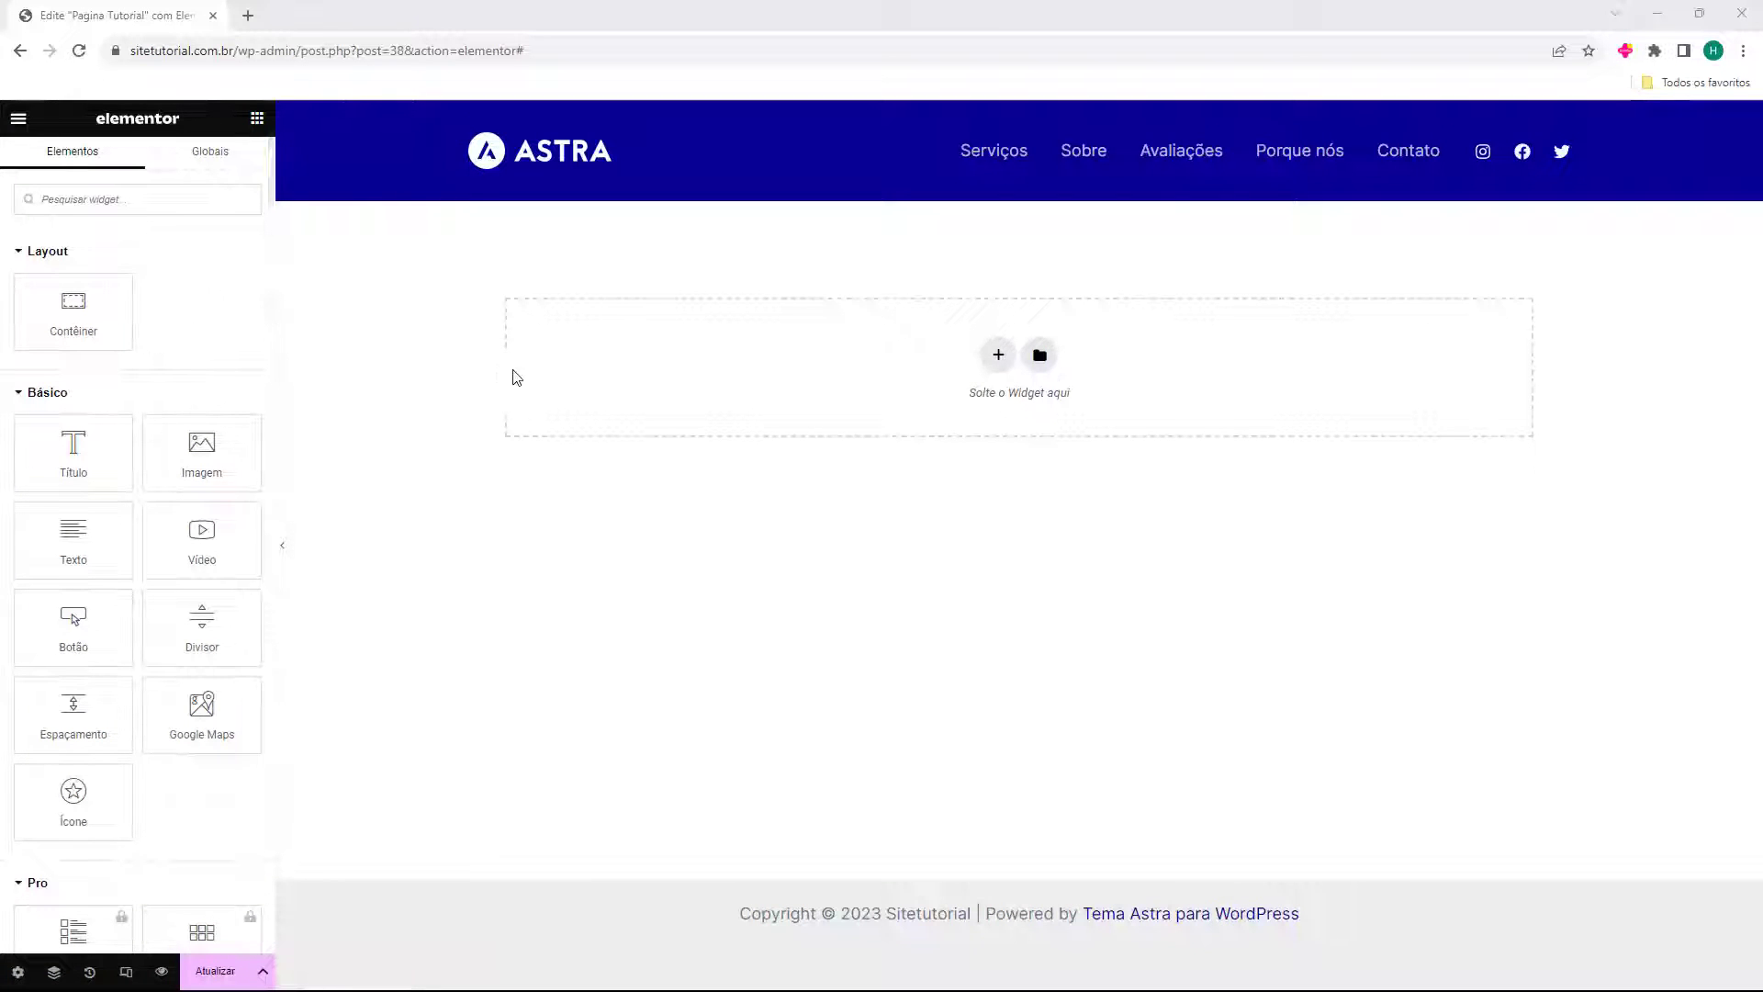
click(998, 366)
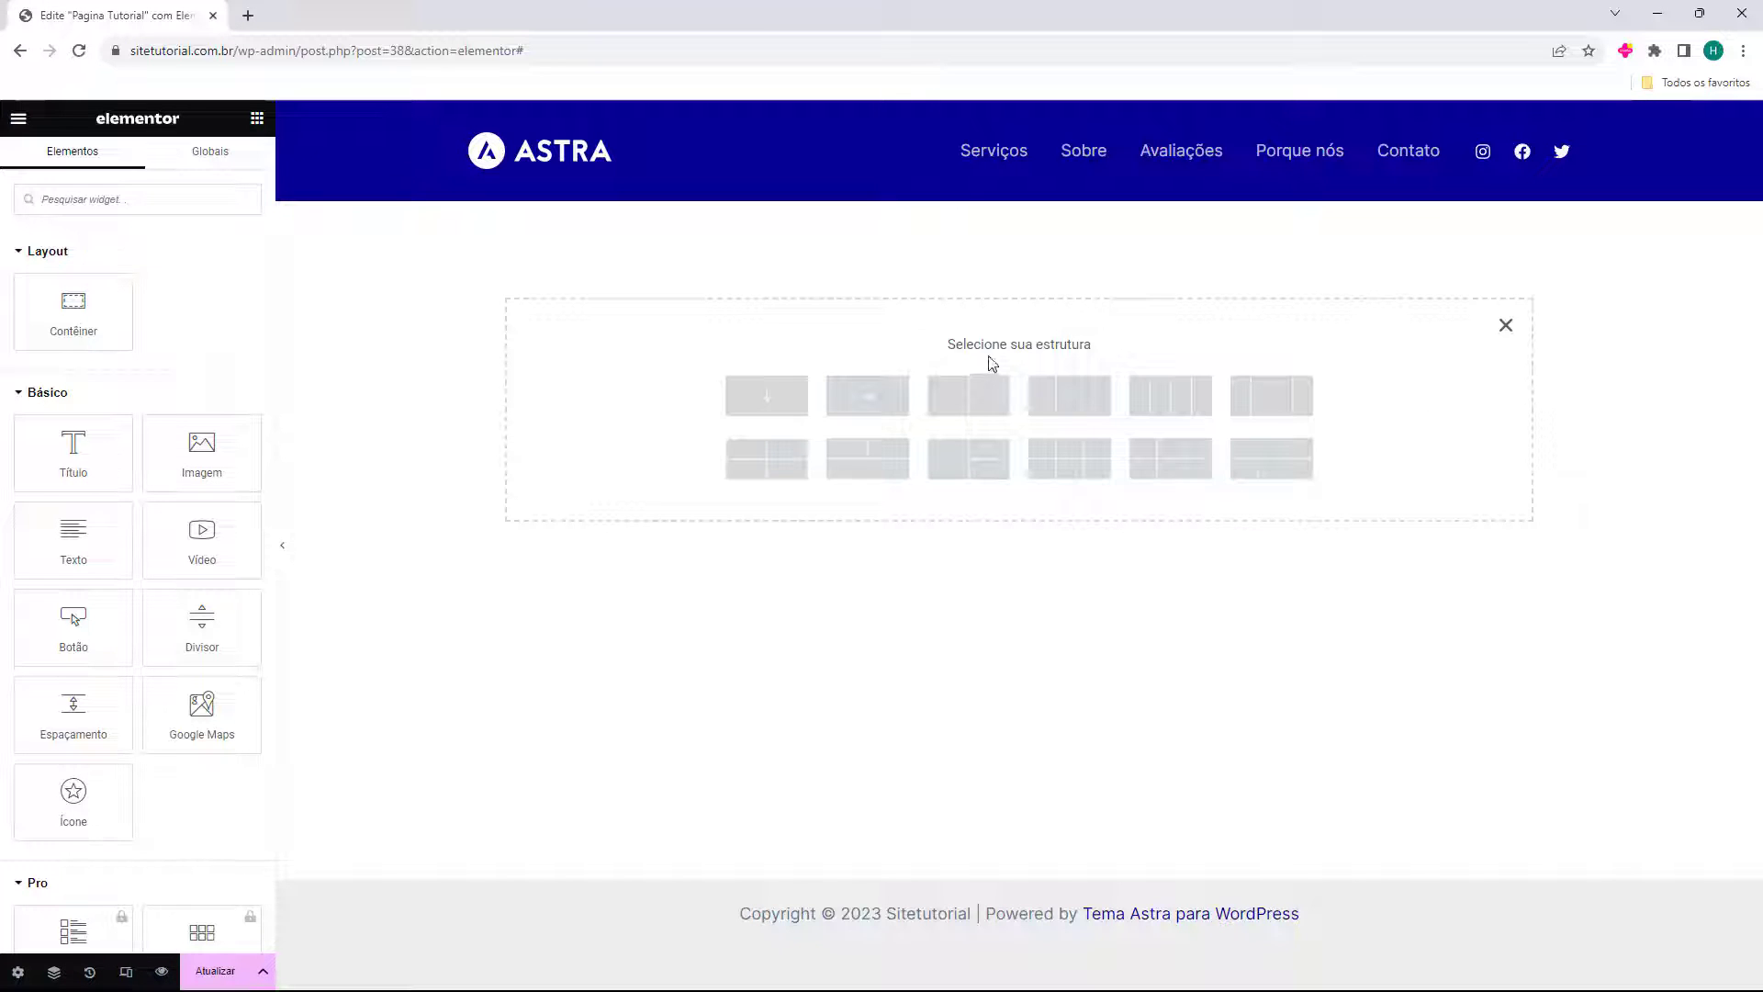
click(767, 398)
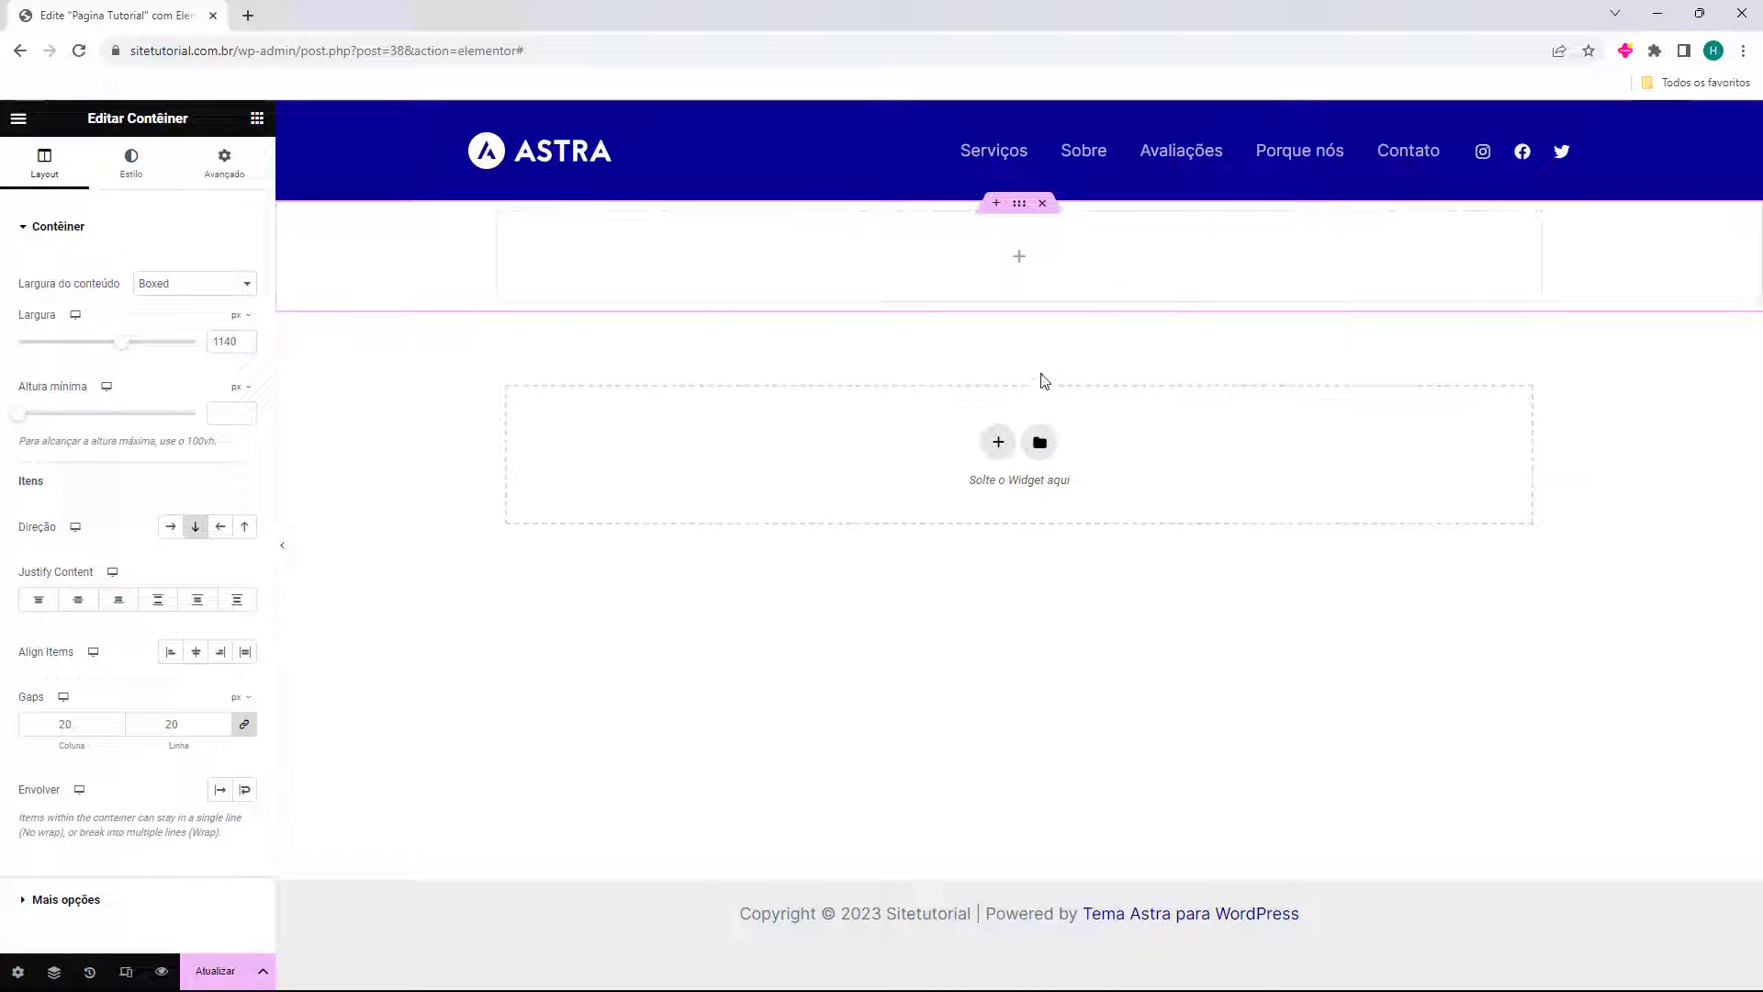
Collapse the Pro widget category and place a Caixa da imagem widget in the empty container
click(257, 117)
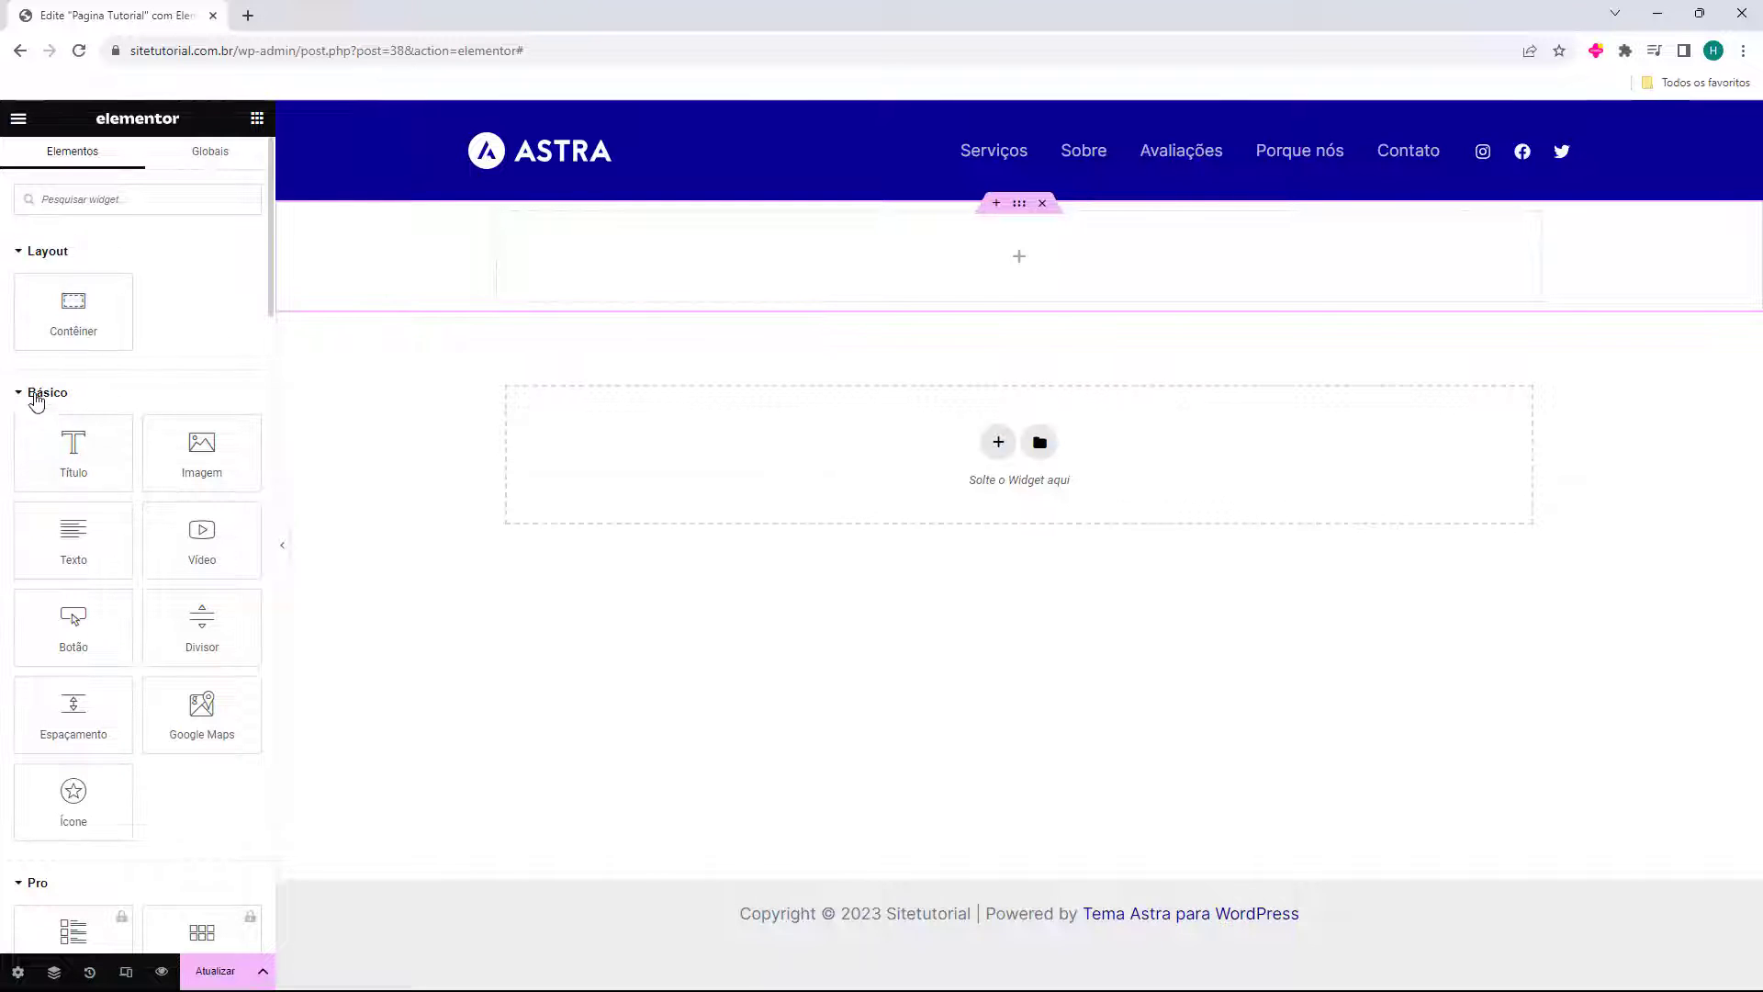
scroll(174, 316, down, 3)
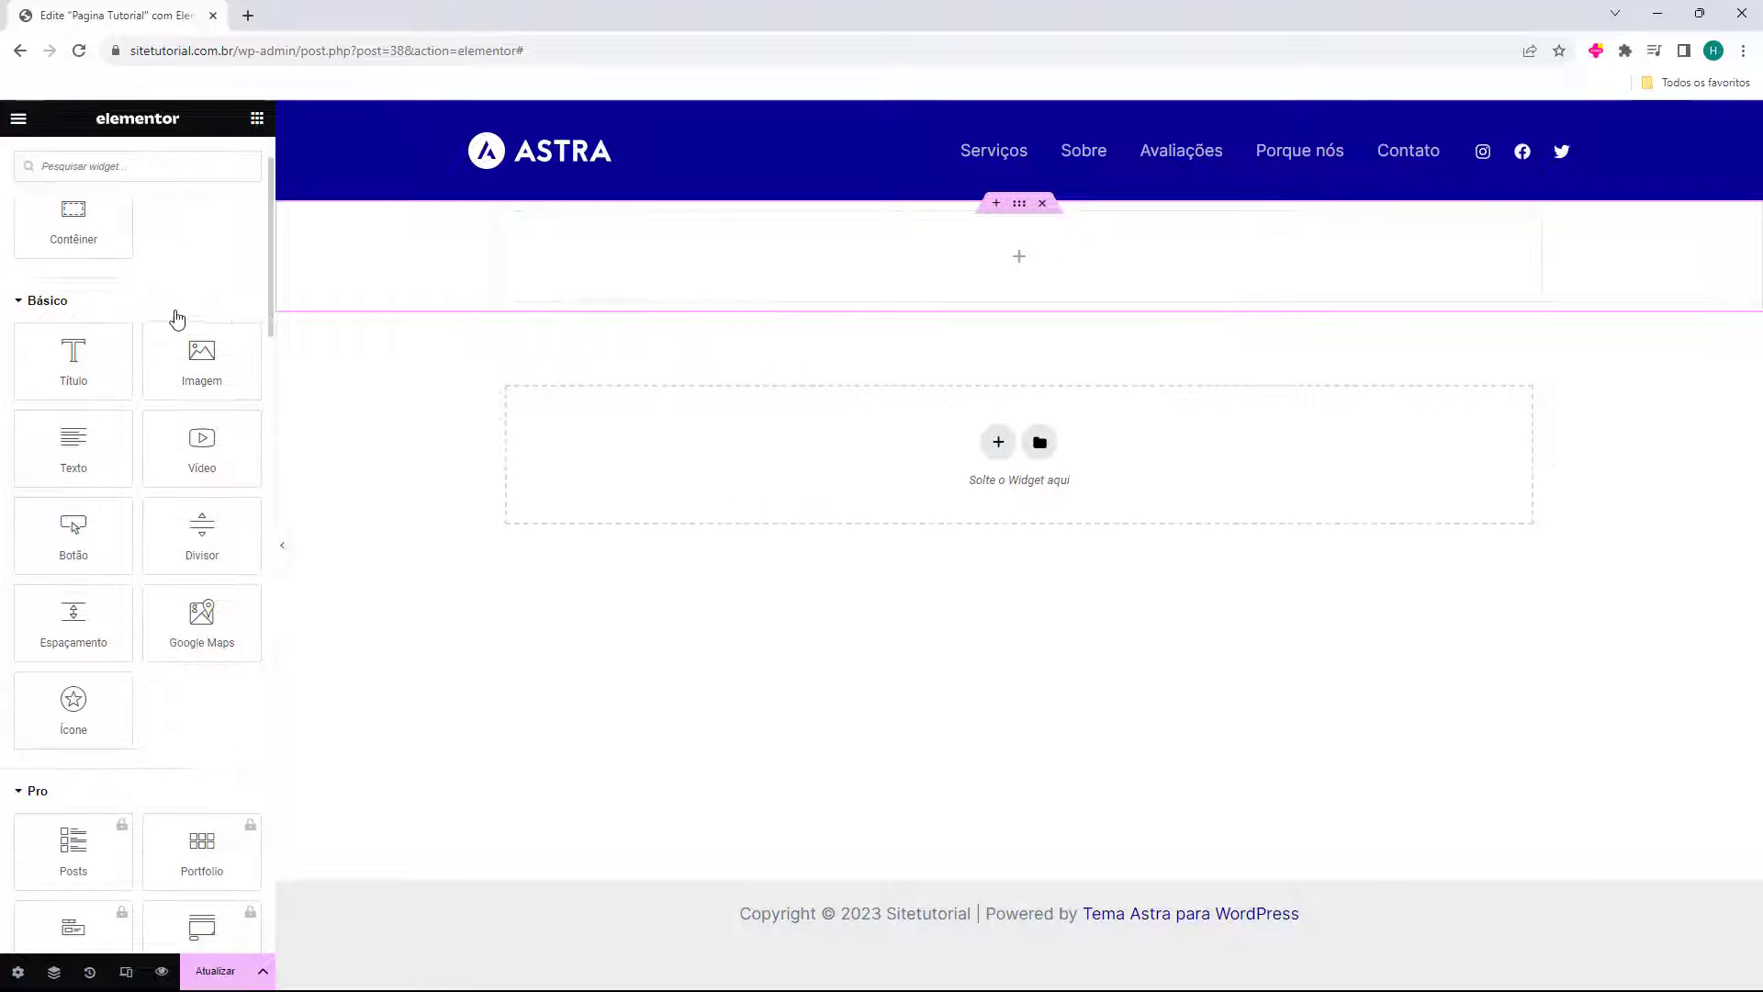
scroll(174, 312, down, 2)
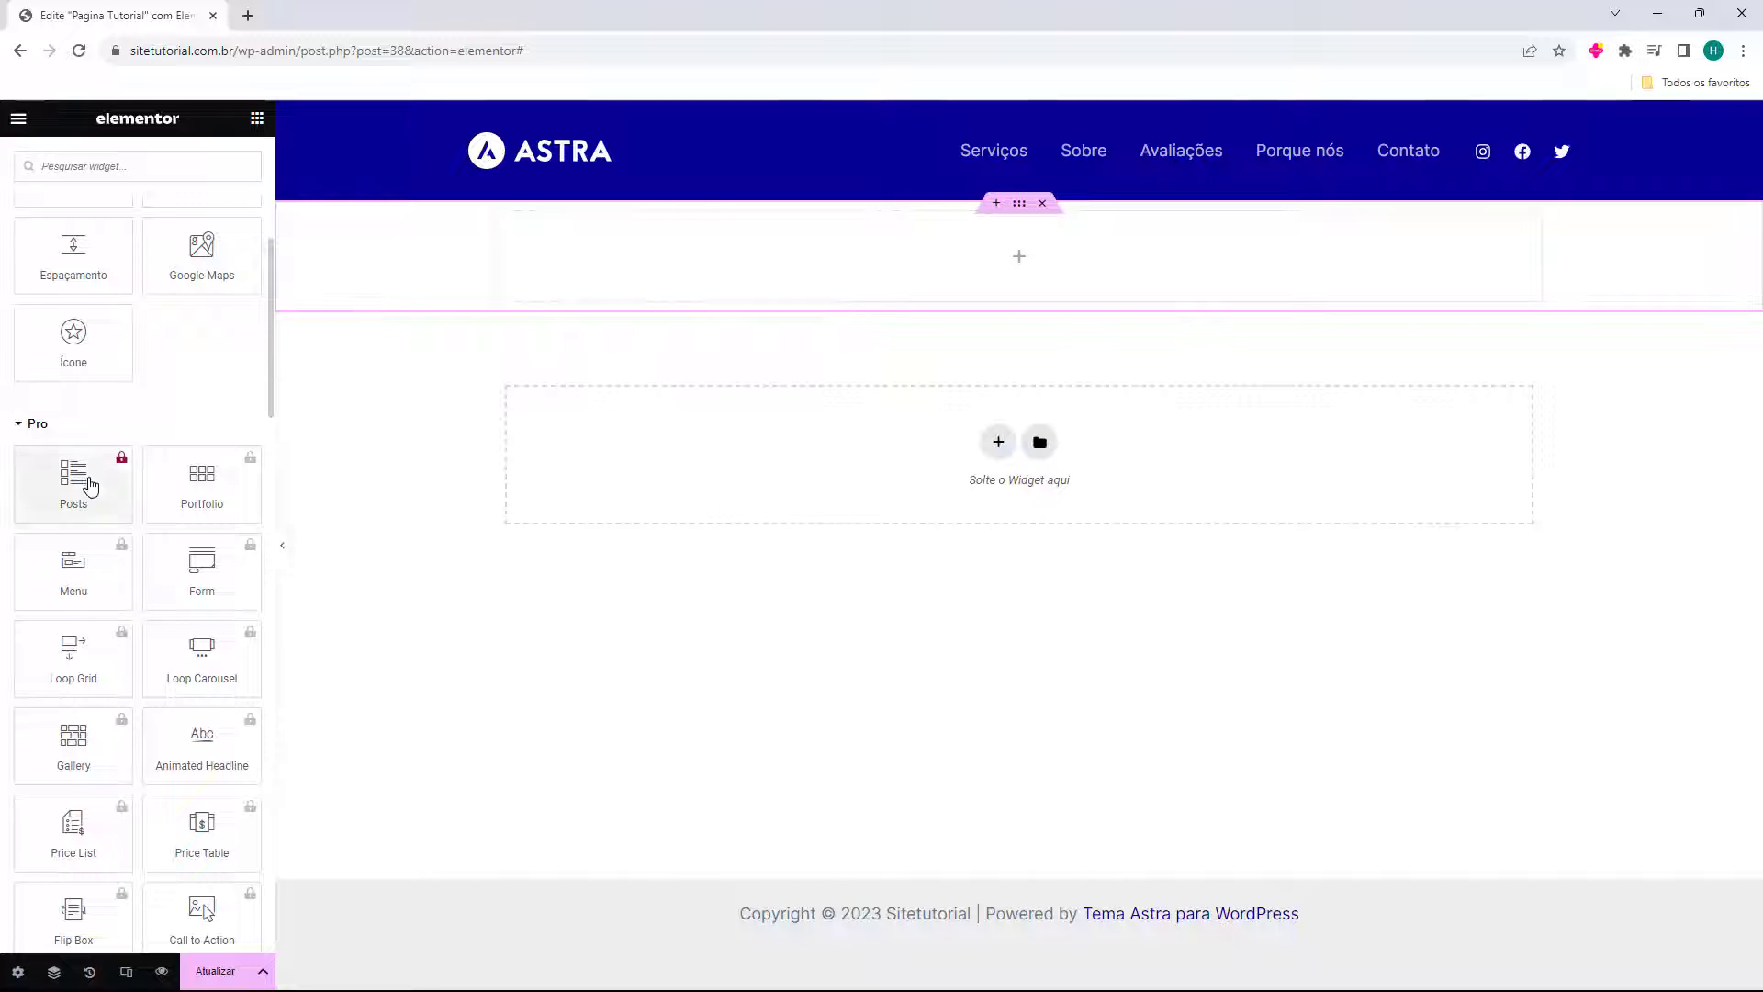
click(30, 427)
scroll(36, 441, down, 1)
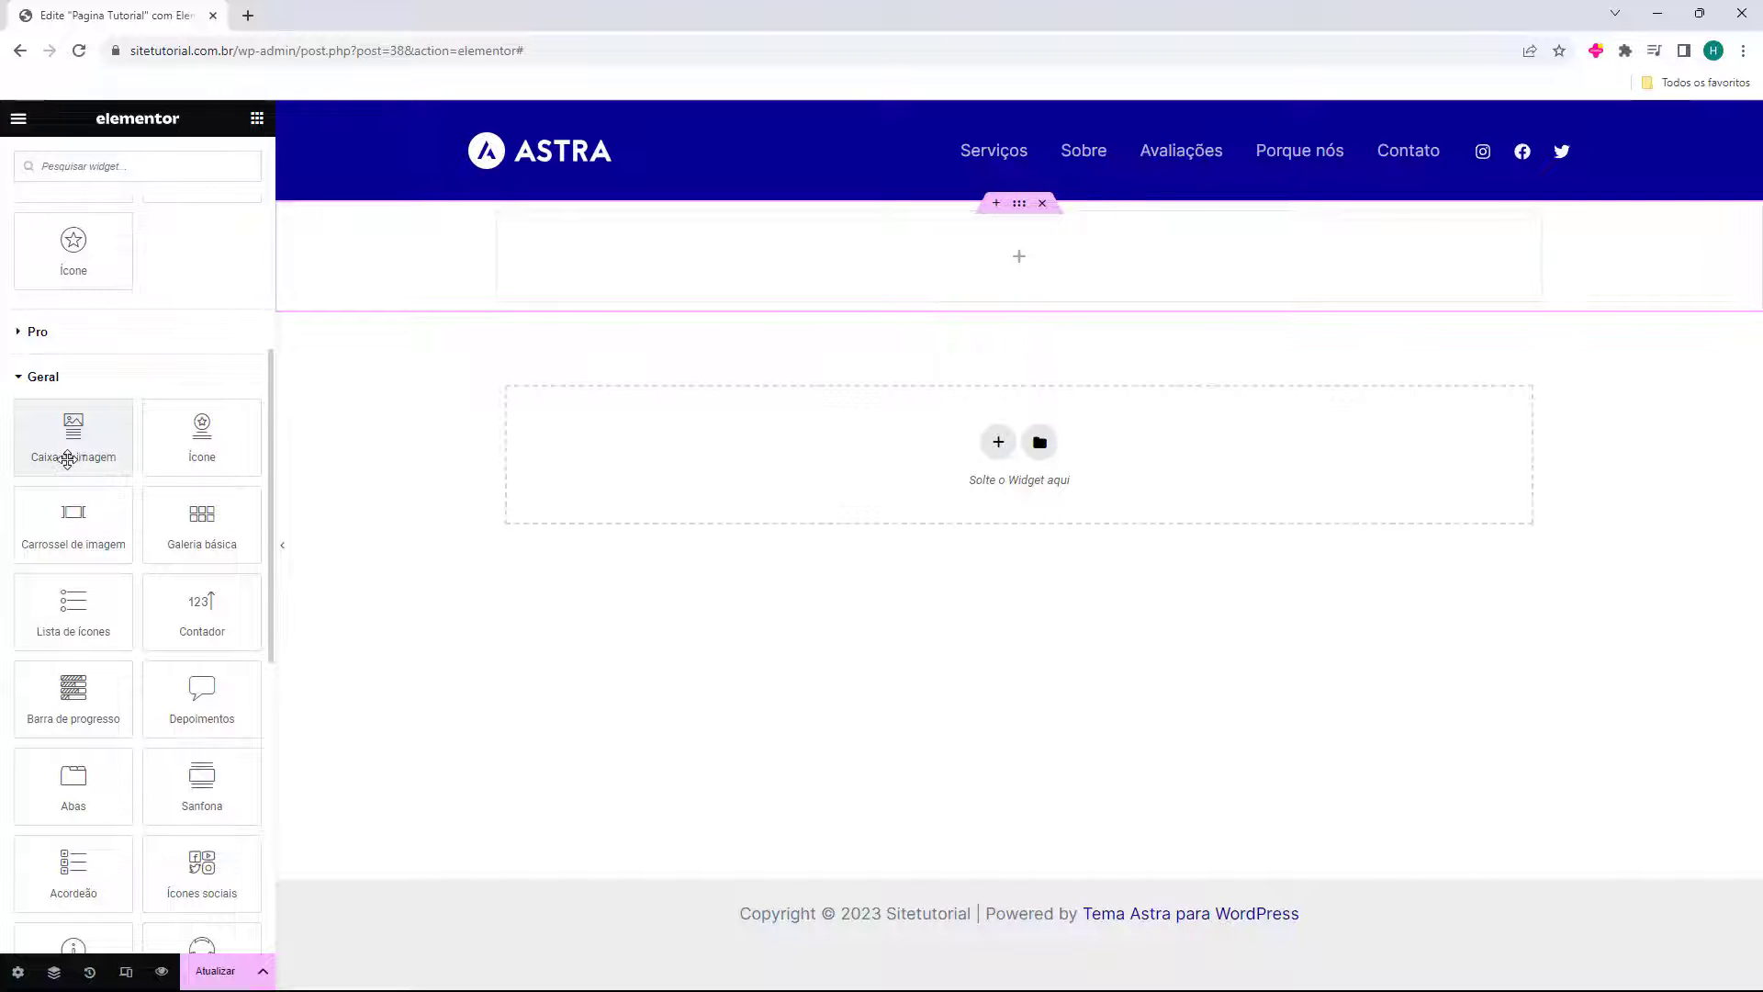
drag(64, 456, 657, 291)
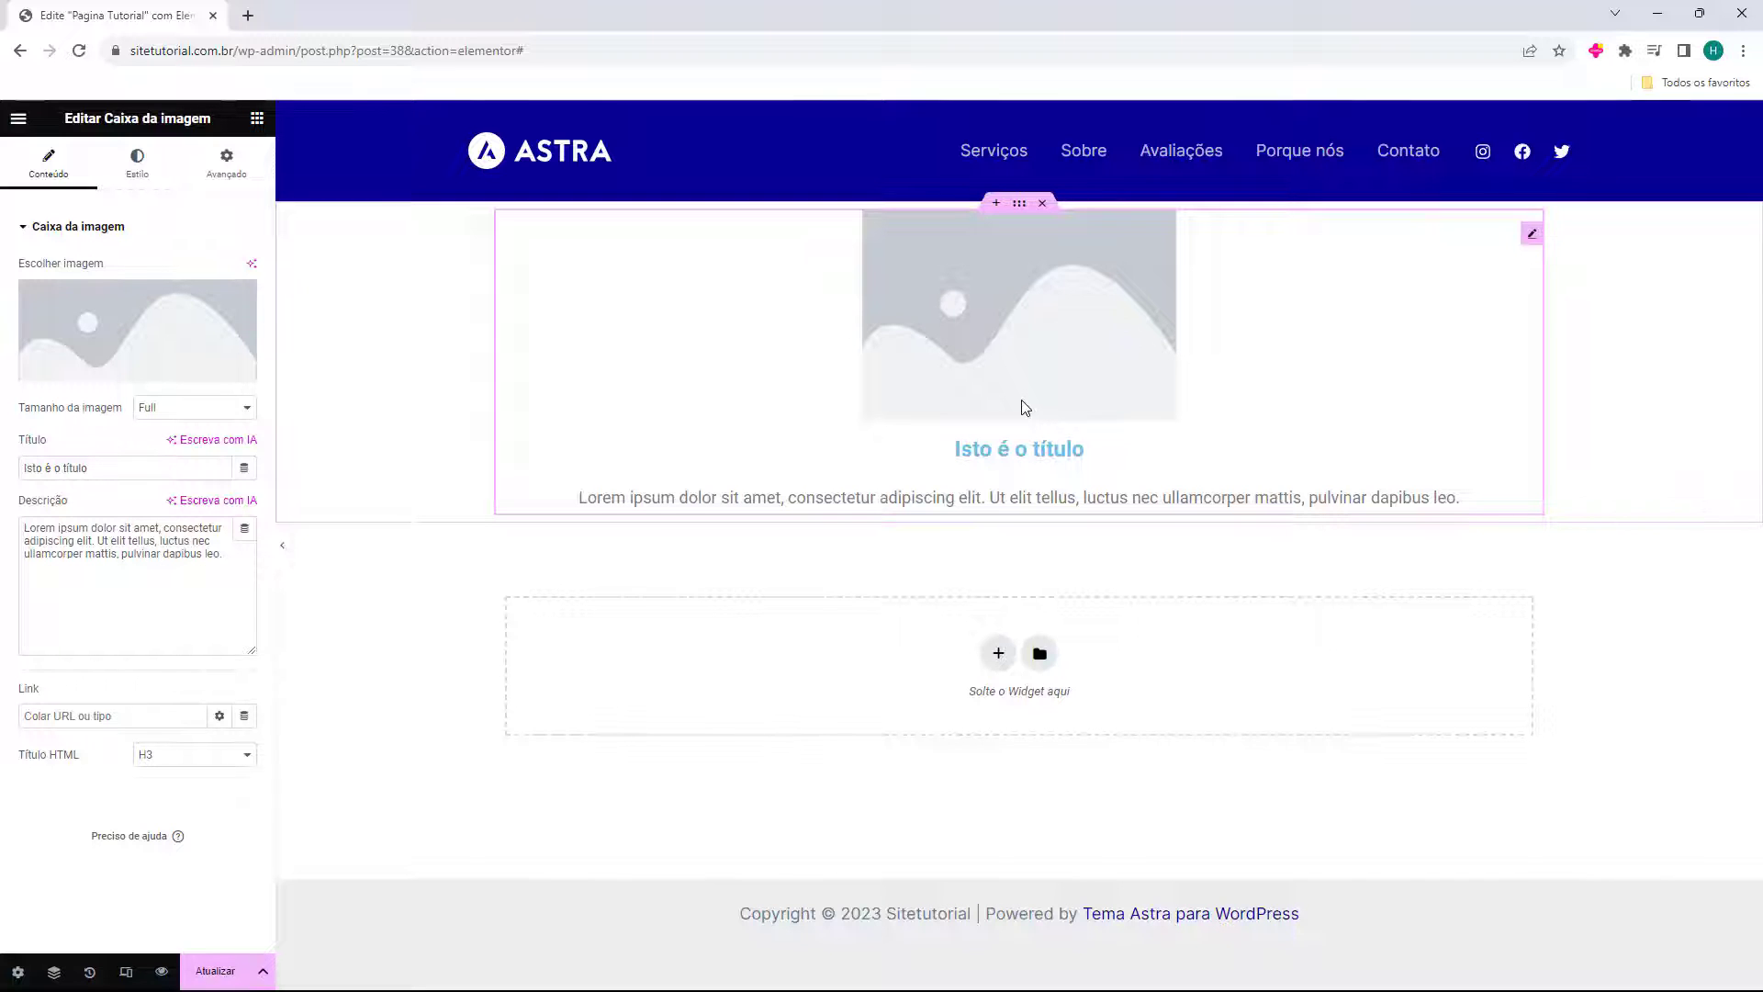
Try adding an Imagem widget and a Título widget below the image box, and undo both additions
click(257, 117)
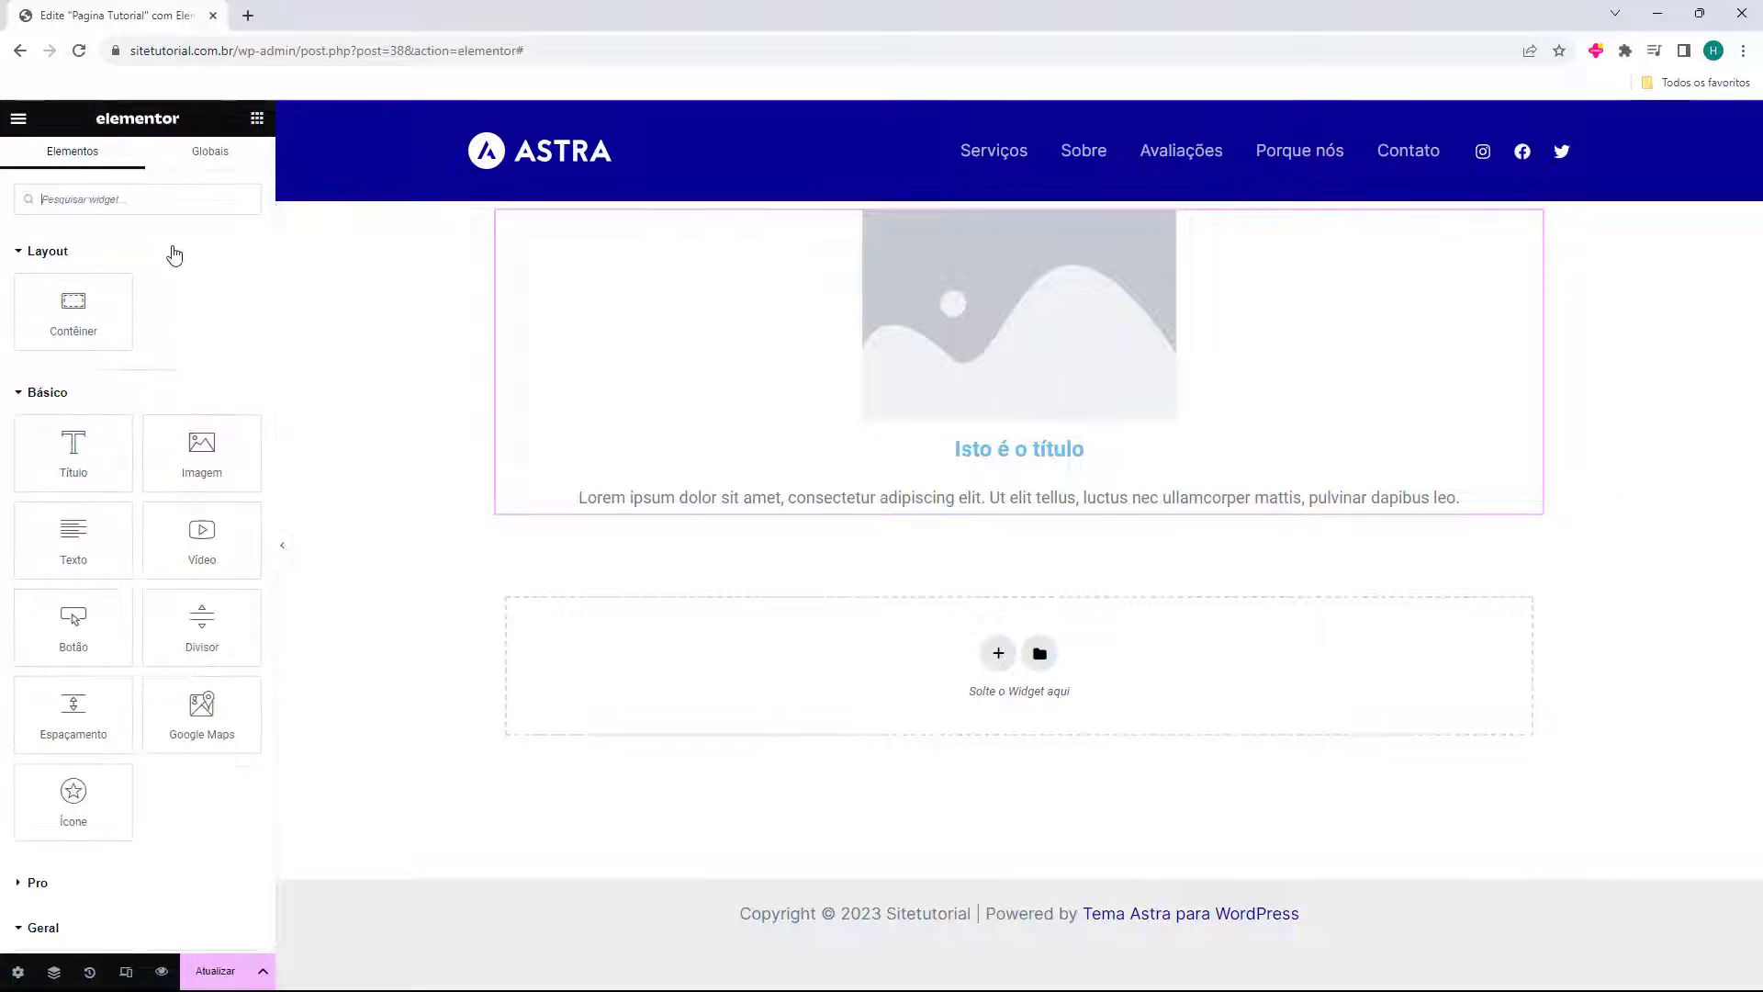
drag(185, 468, 854, 510)
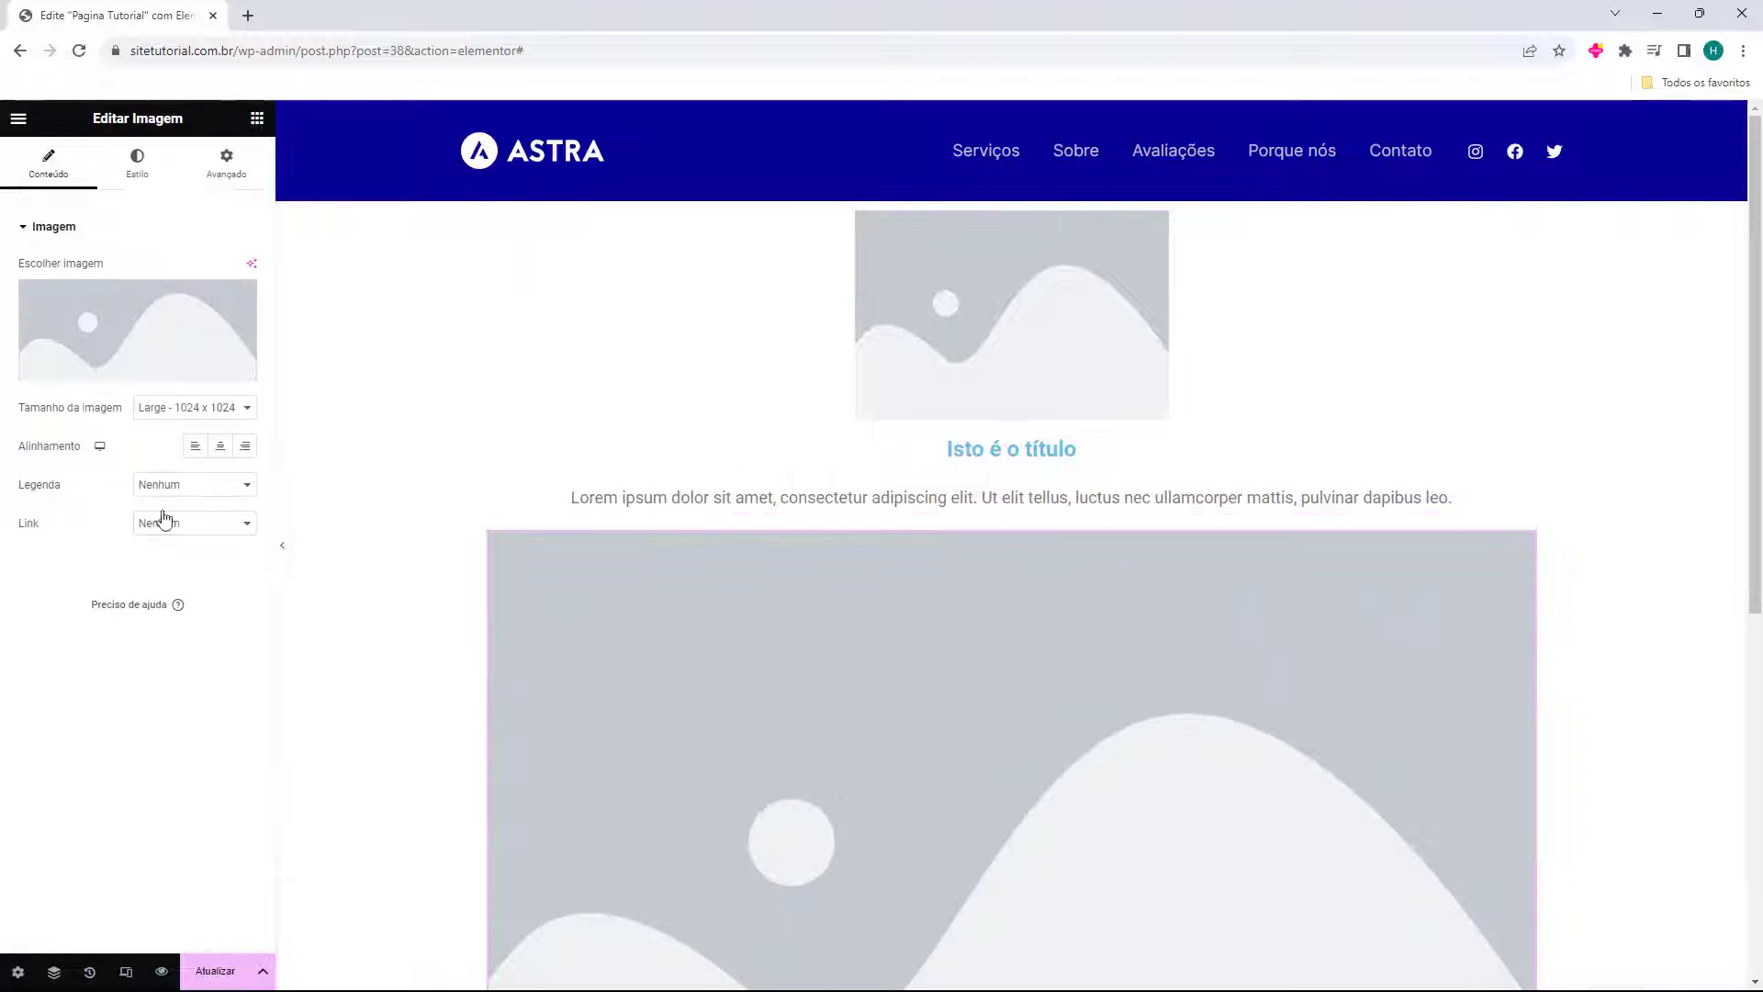
scroll(426, 517, down, 5)
click(257, 117)
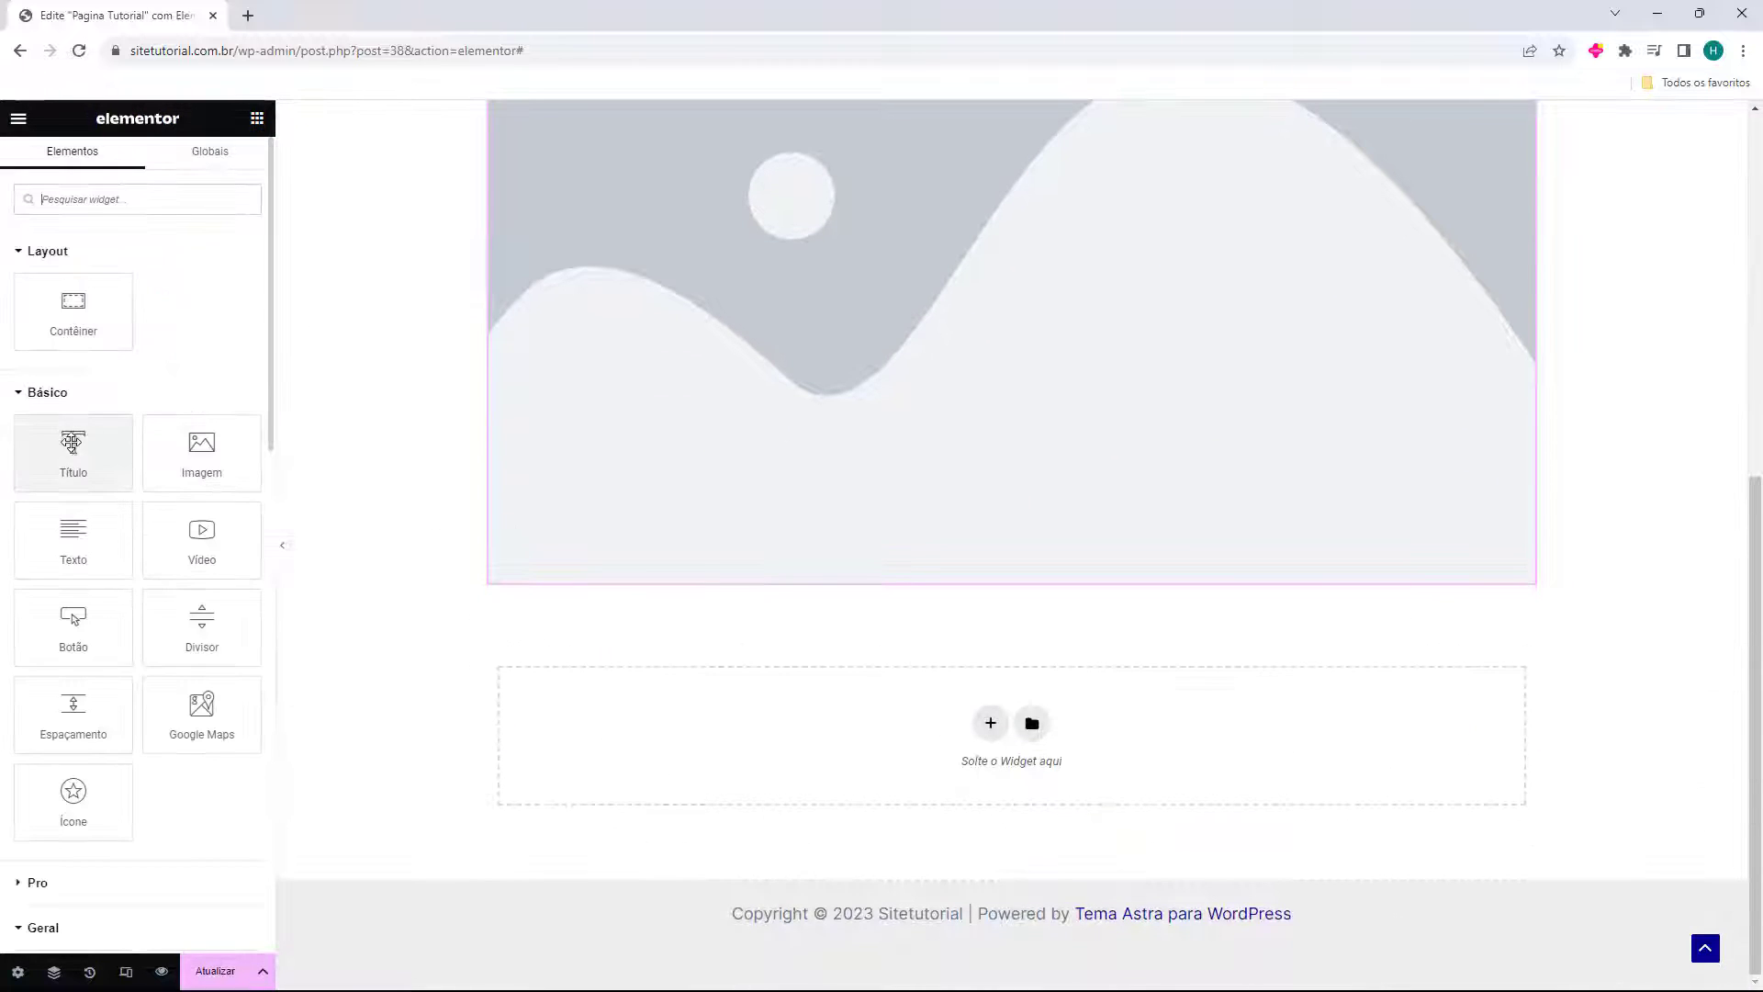
drag(74, 450, 854, 602)
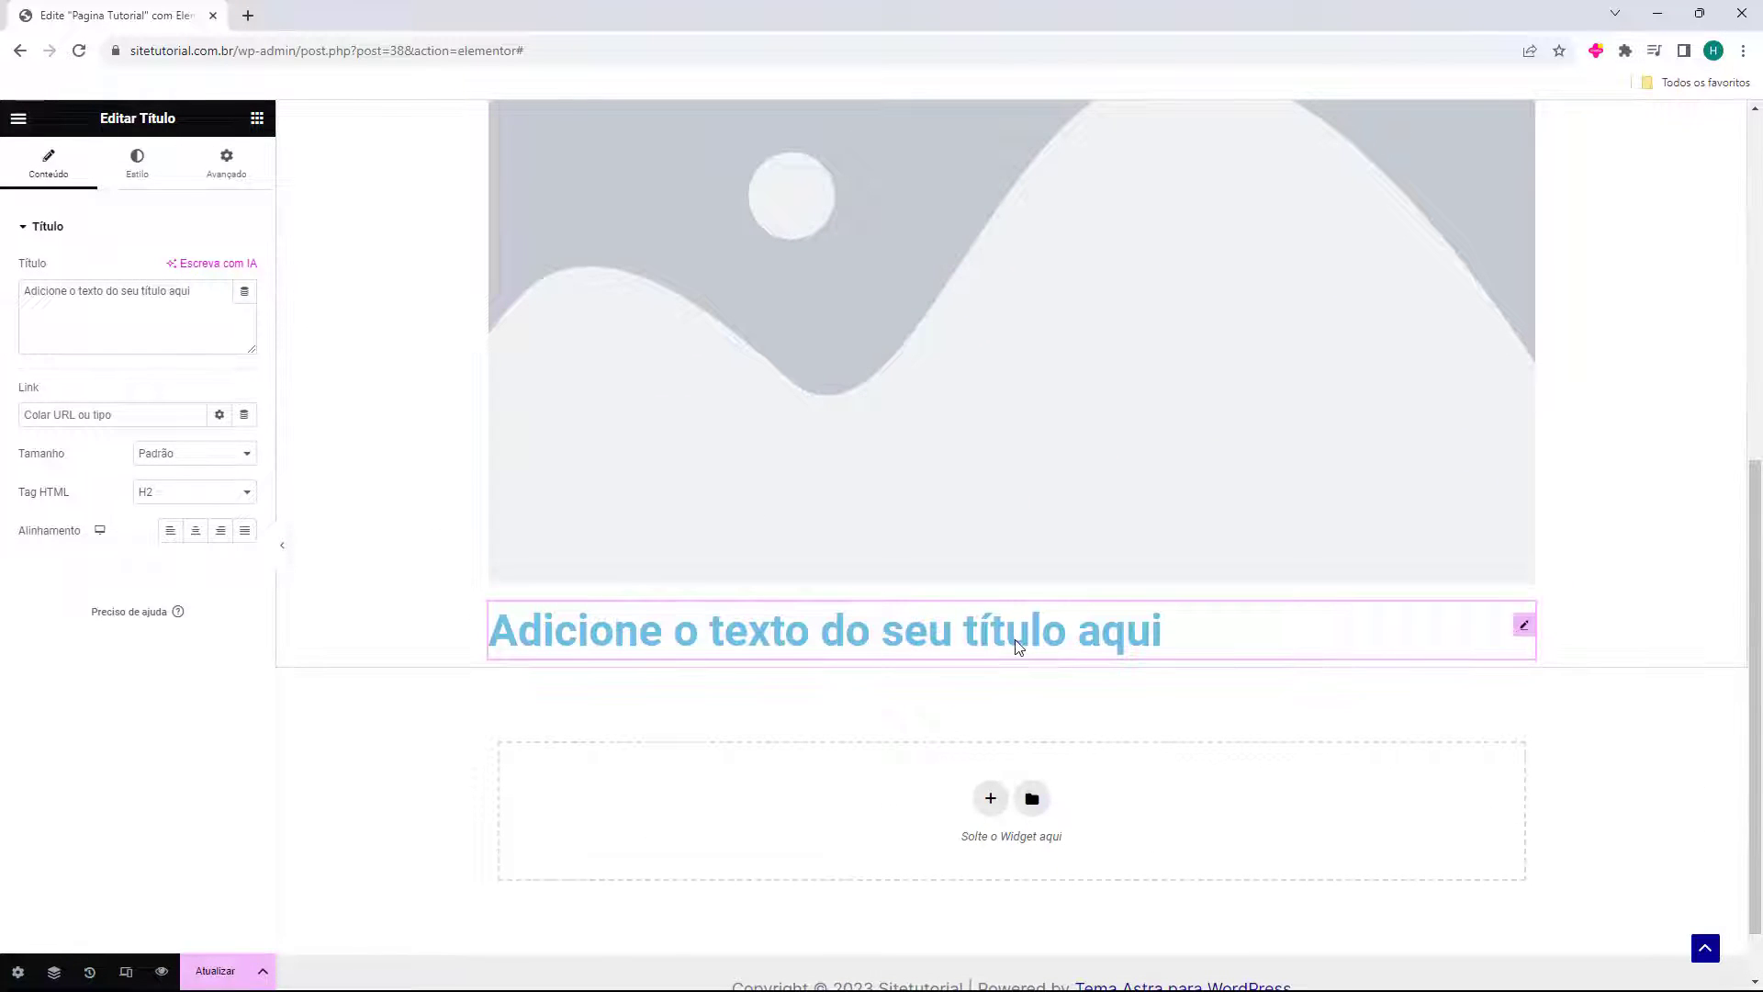
key(ctrl+z)
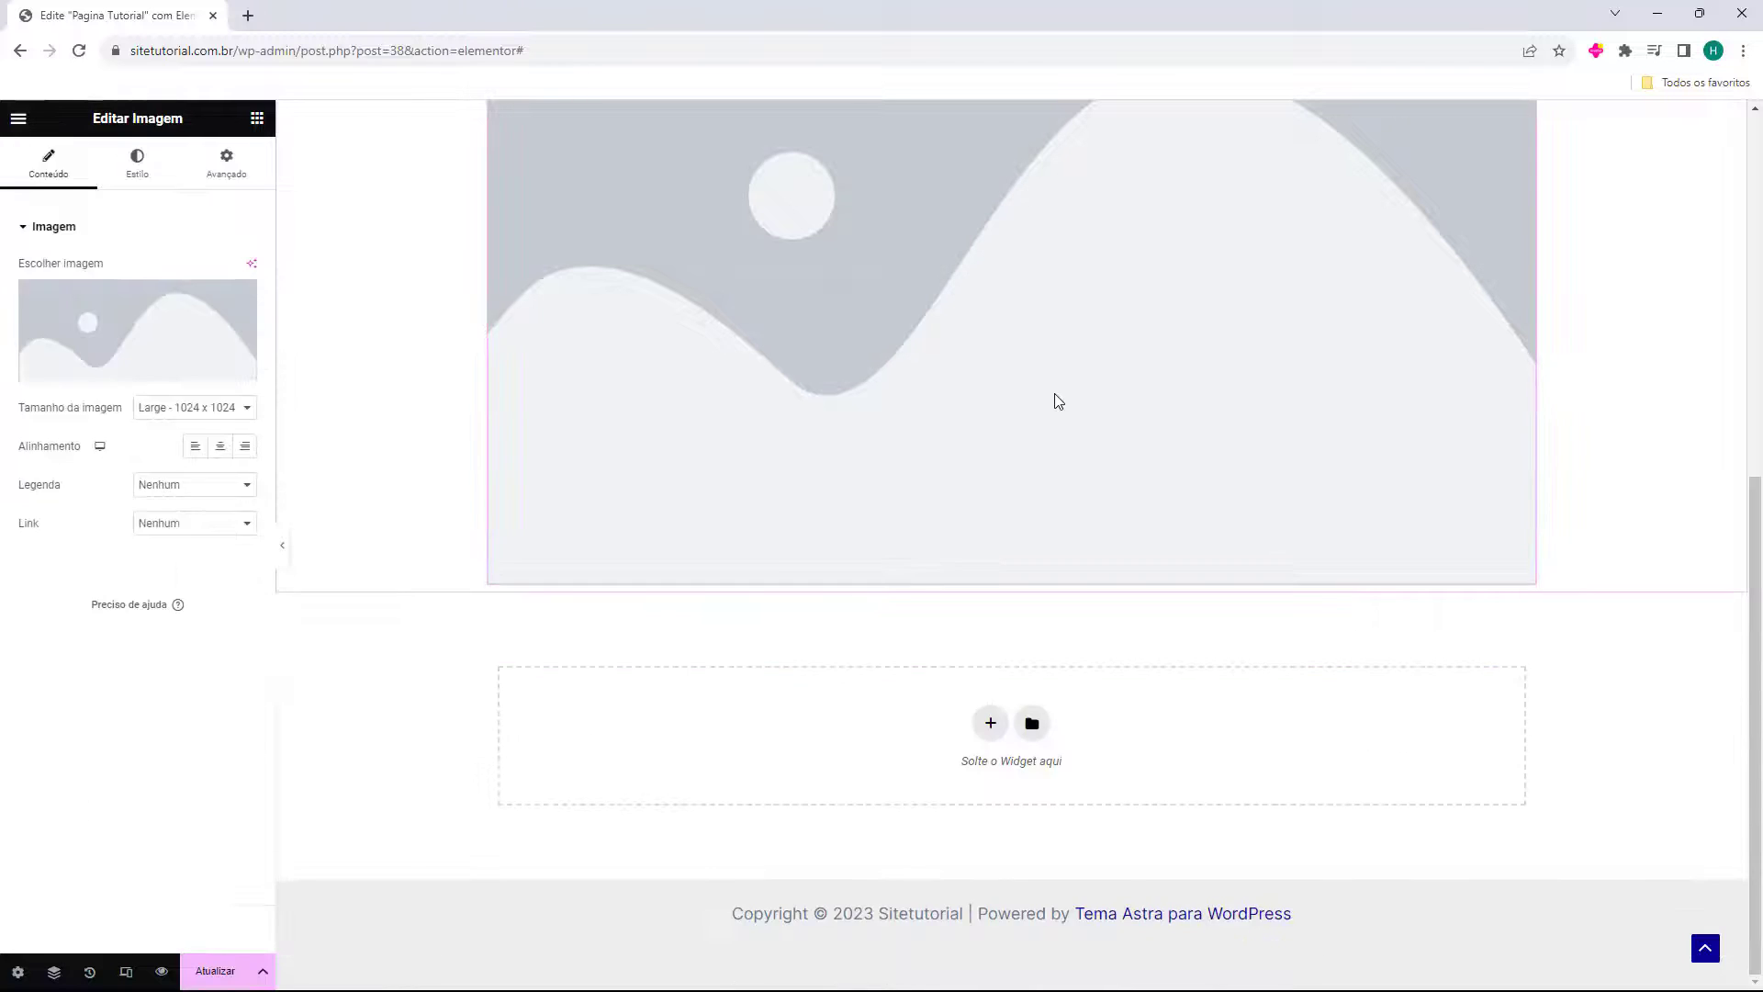
key(ctrl+z)
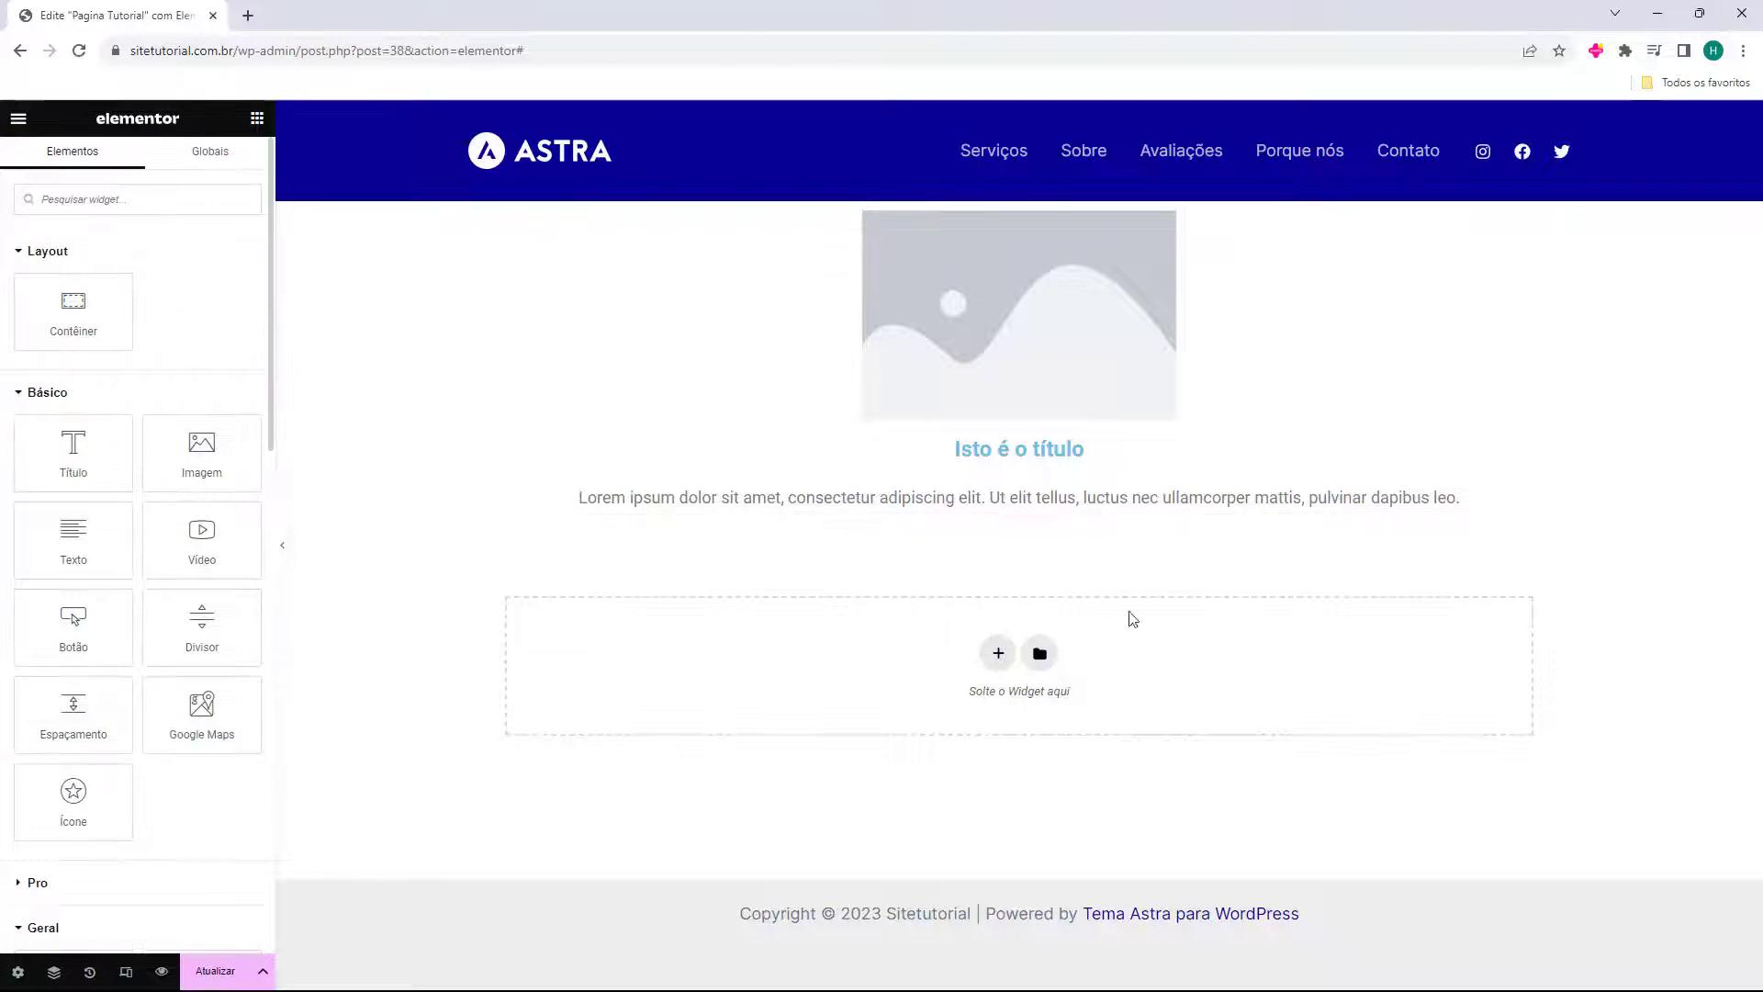
Set the image box's picture to Imagem-Exemplo.png from the media library
click(933, 357)
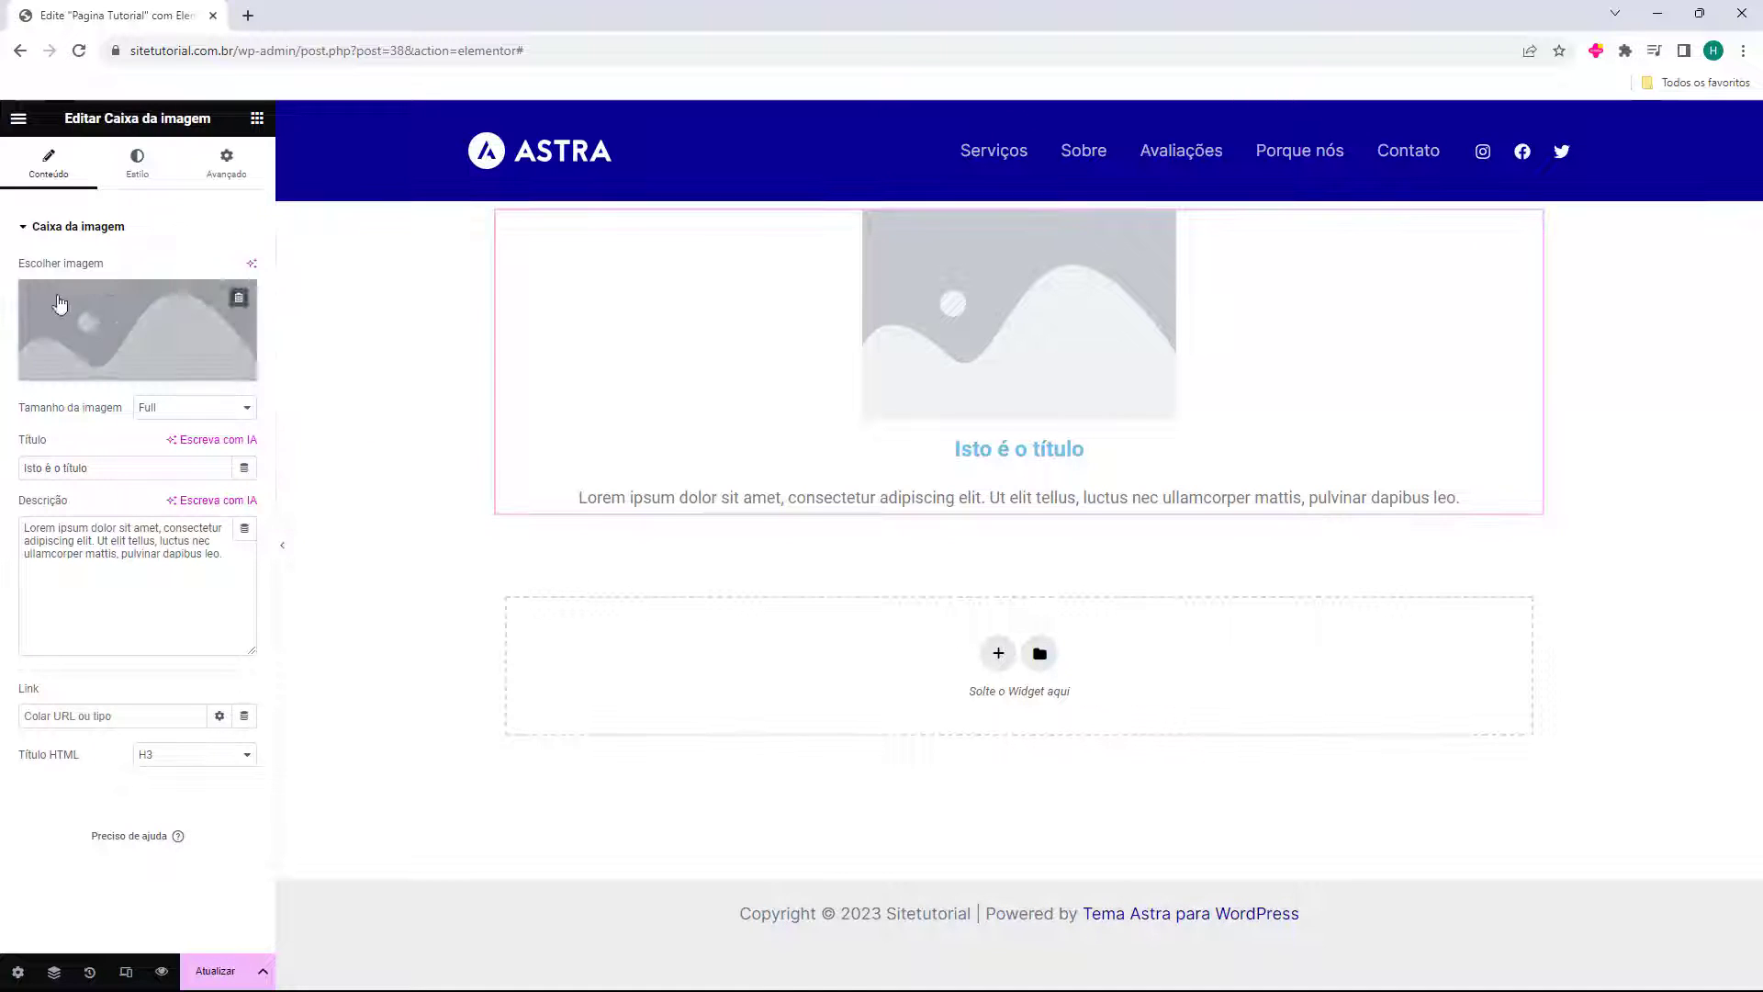
drag(26, 264, 93, 268)
click(90, 269)
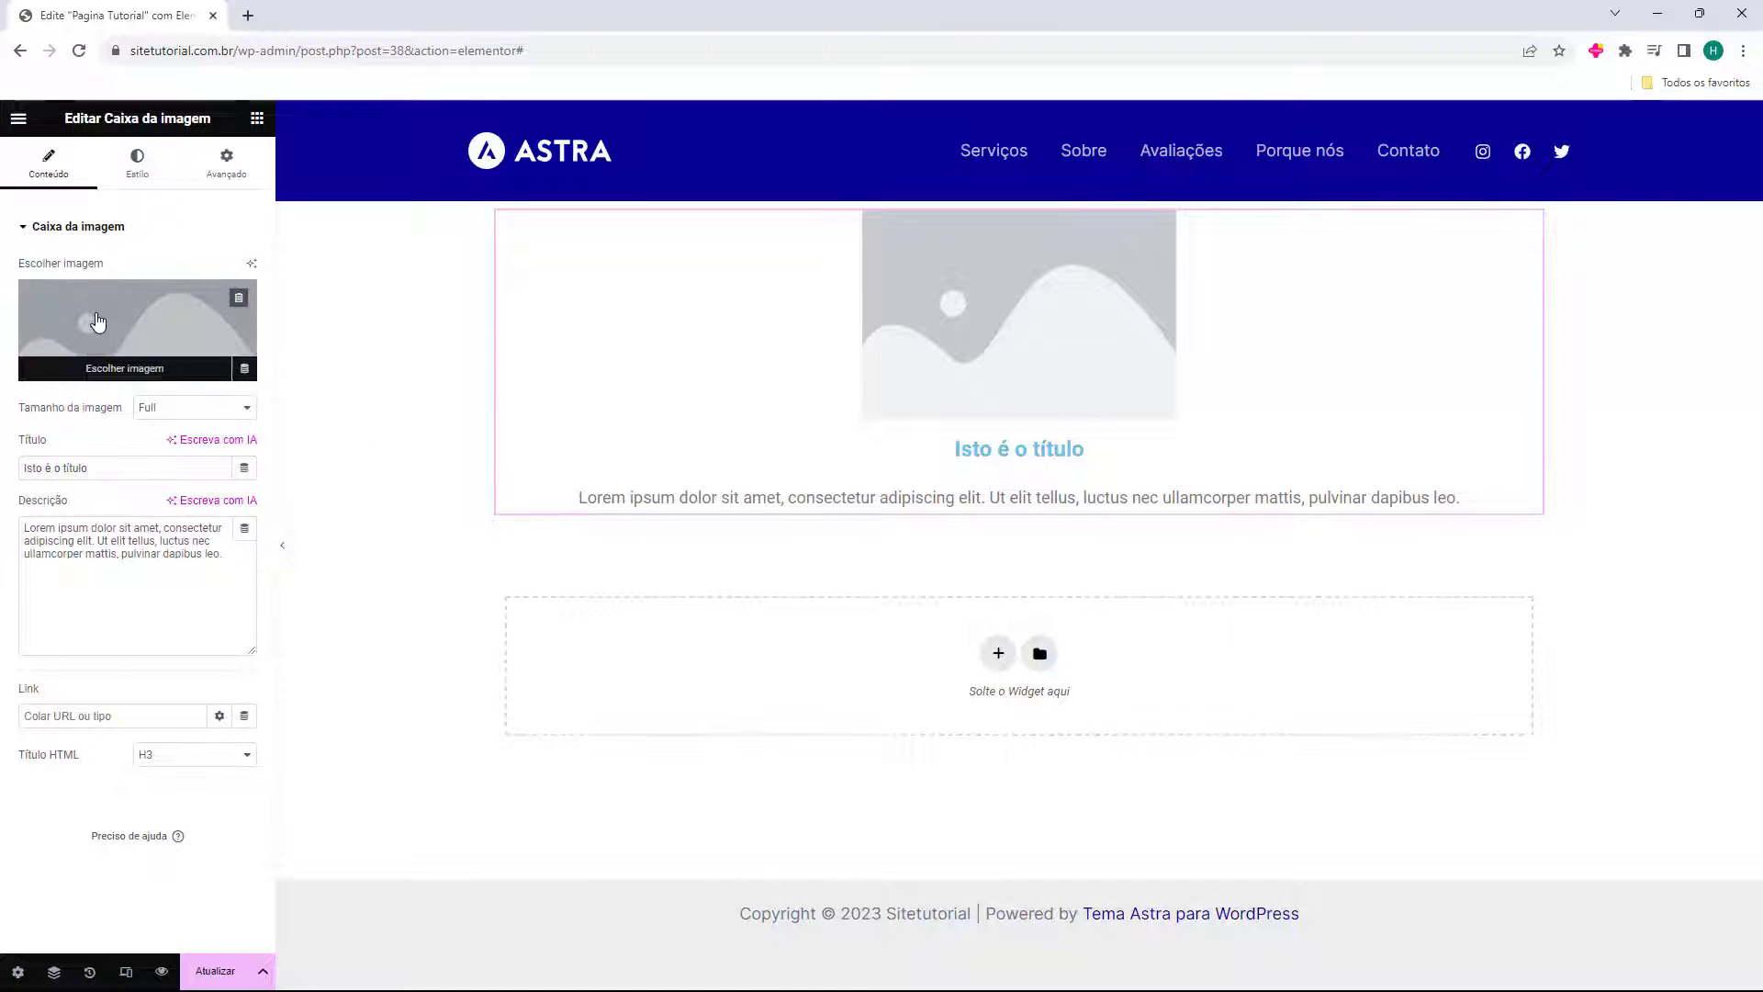
click(153, 320)
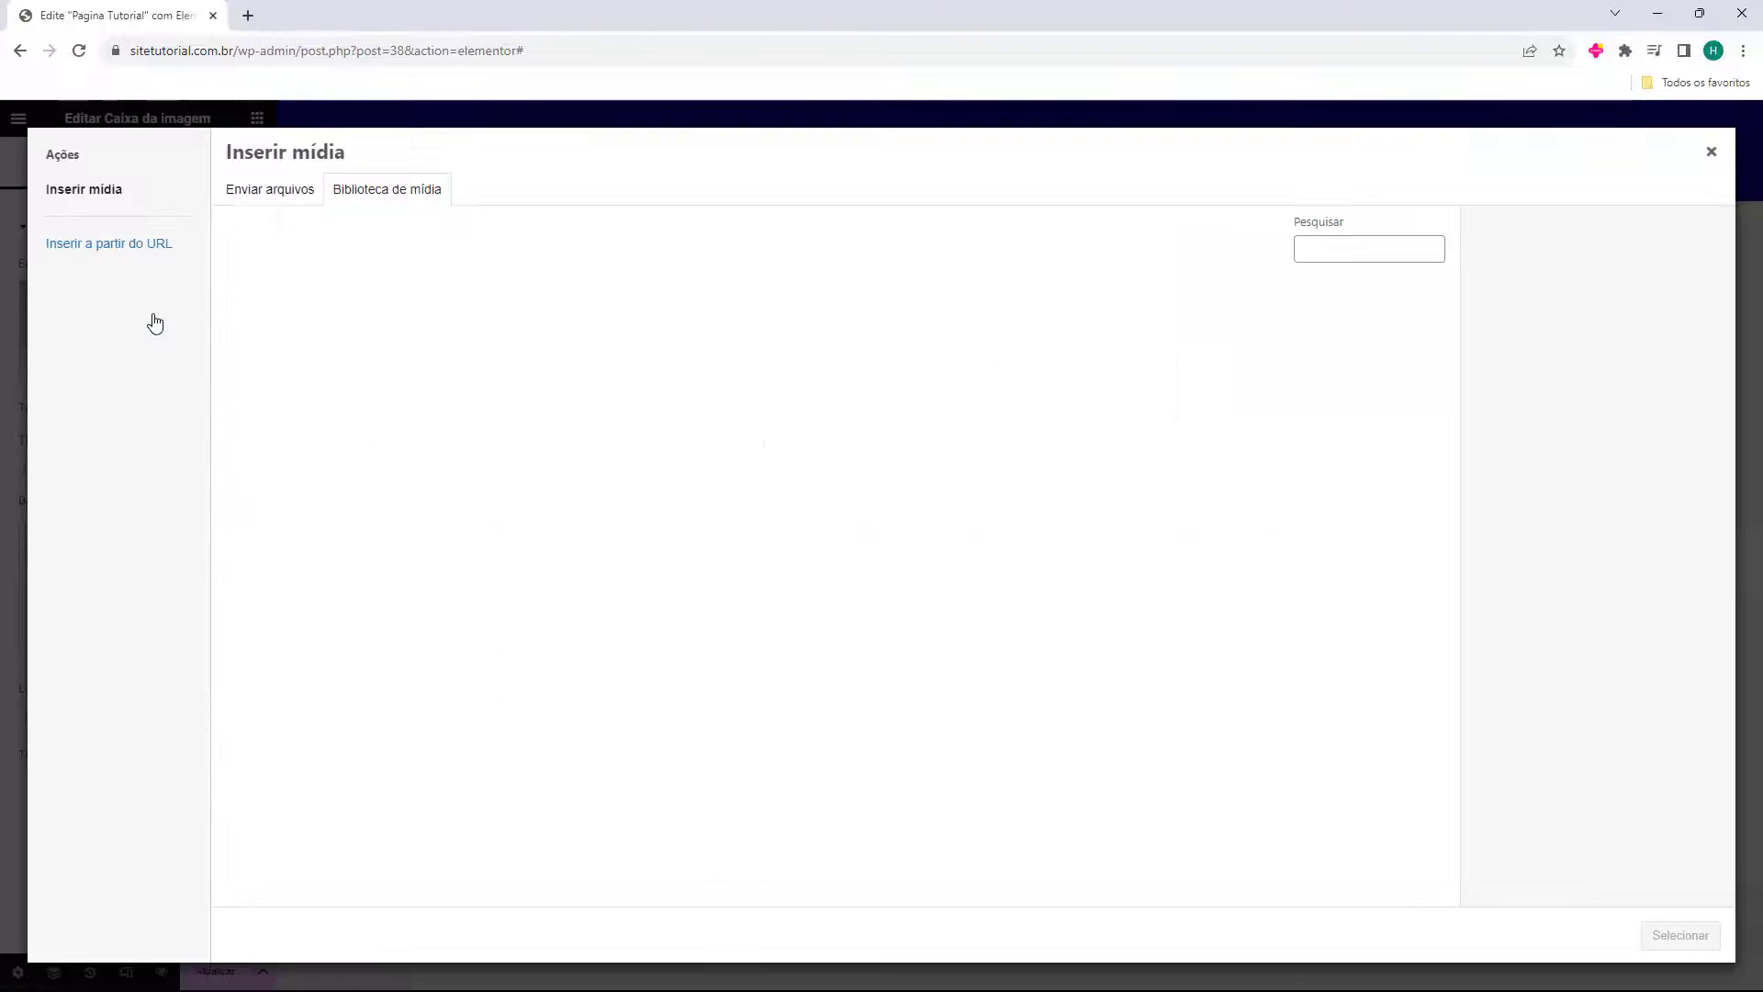
click(275, 194)
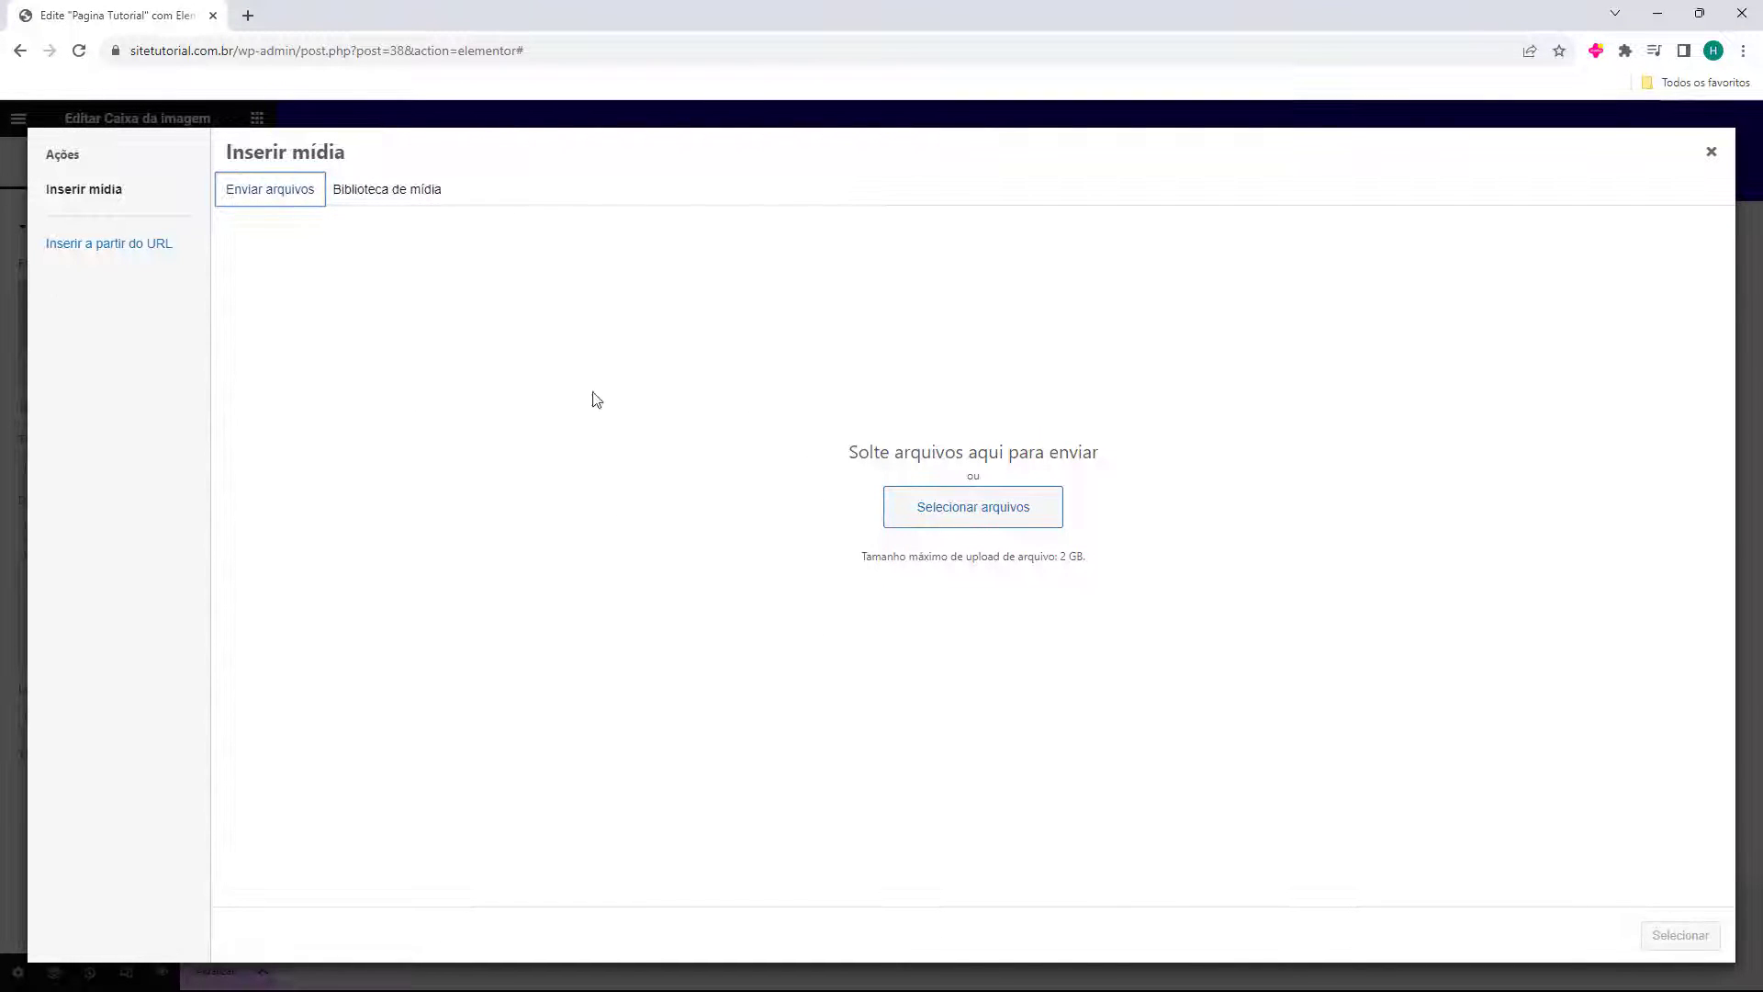
click(361, 188)
click(292, 336)
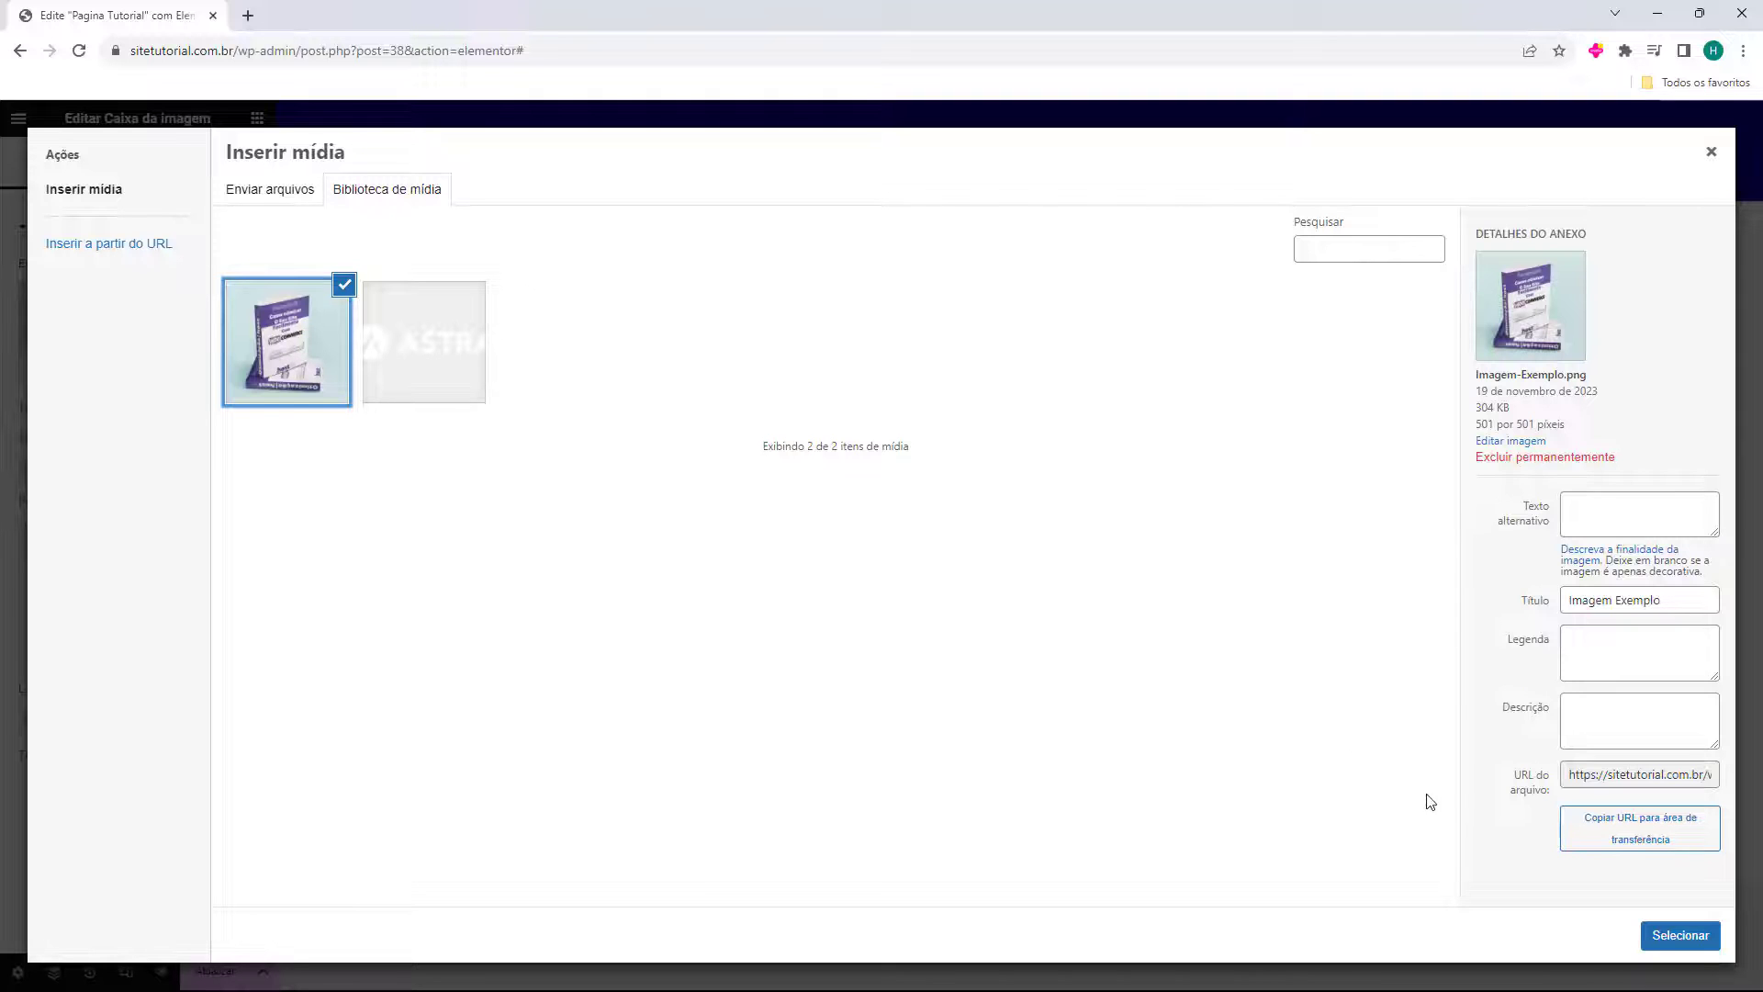
click(1665, 951)
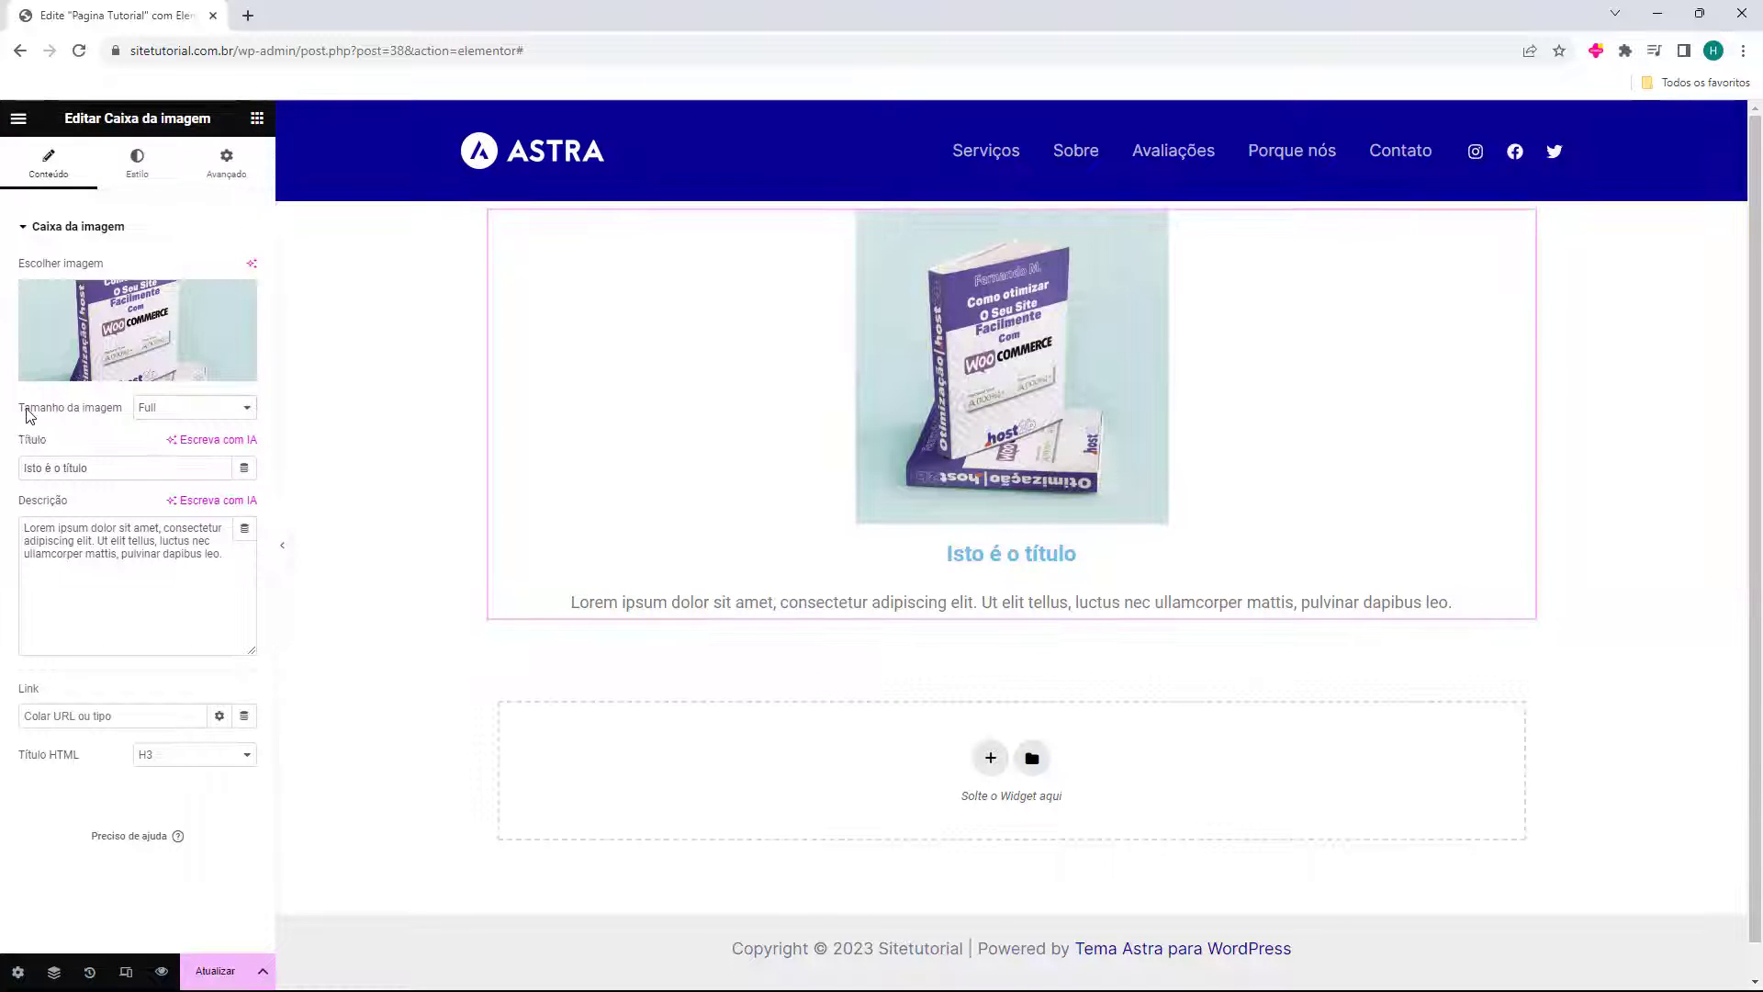
Try the Thumbnail - 150 x 150 and Medium - 300 x 300 sizes for the image box's picture, and return it to Full
drag(21, 410, 101, 409)
click(158, 413)
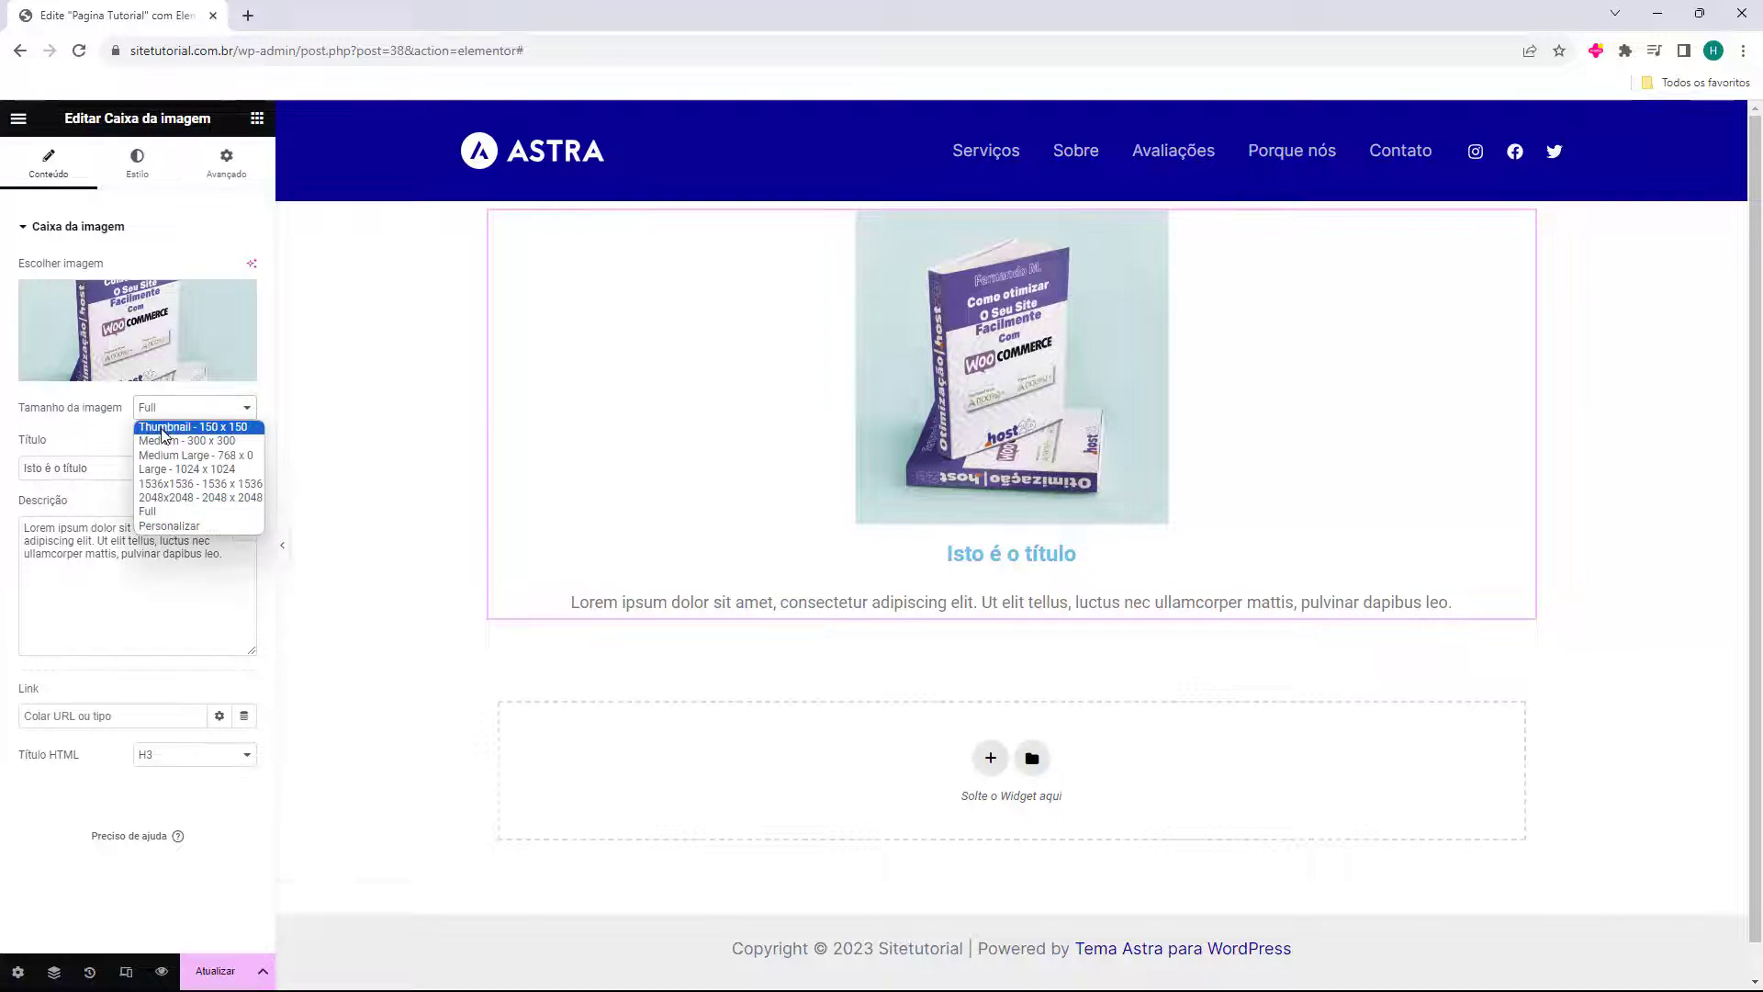
click(163, 431)
click(170, 409)
click(177, 441)
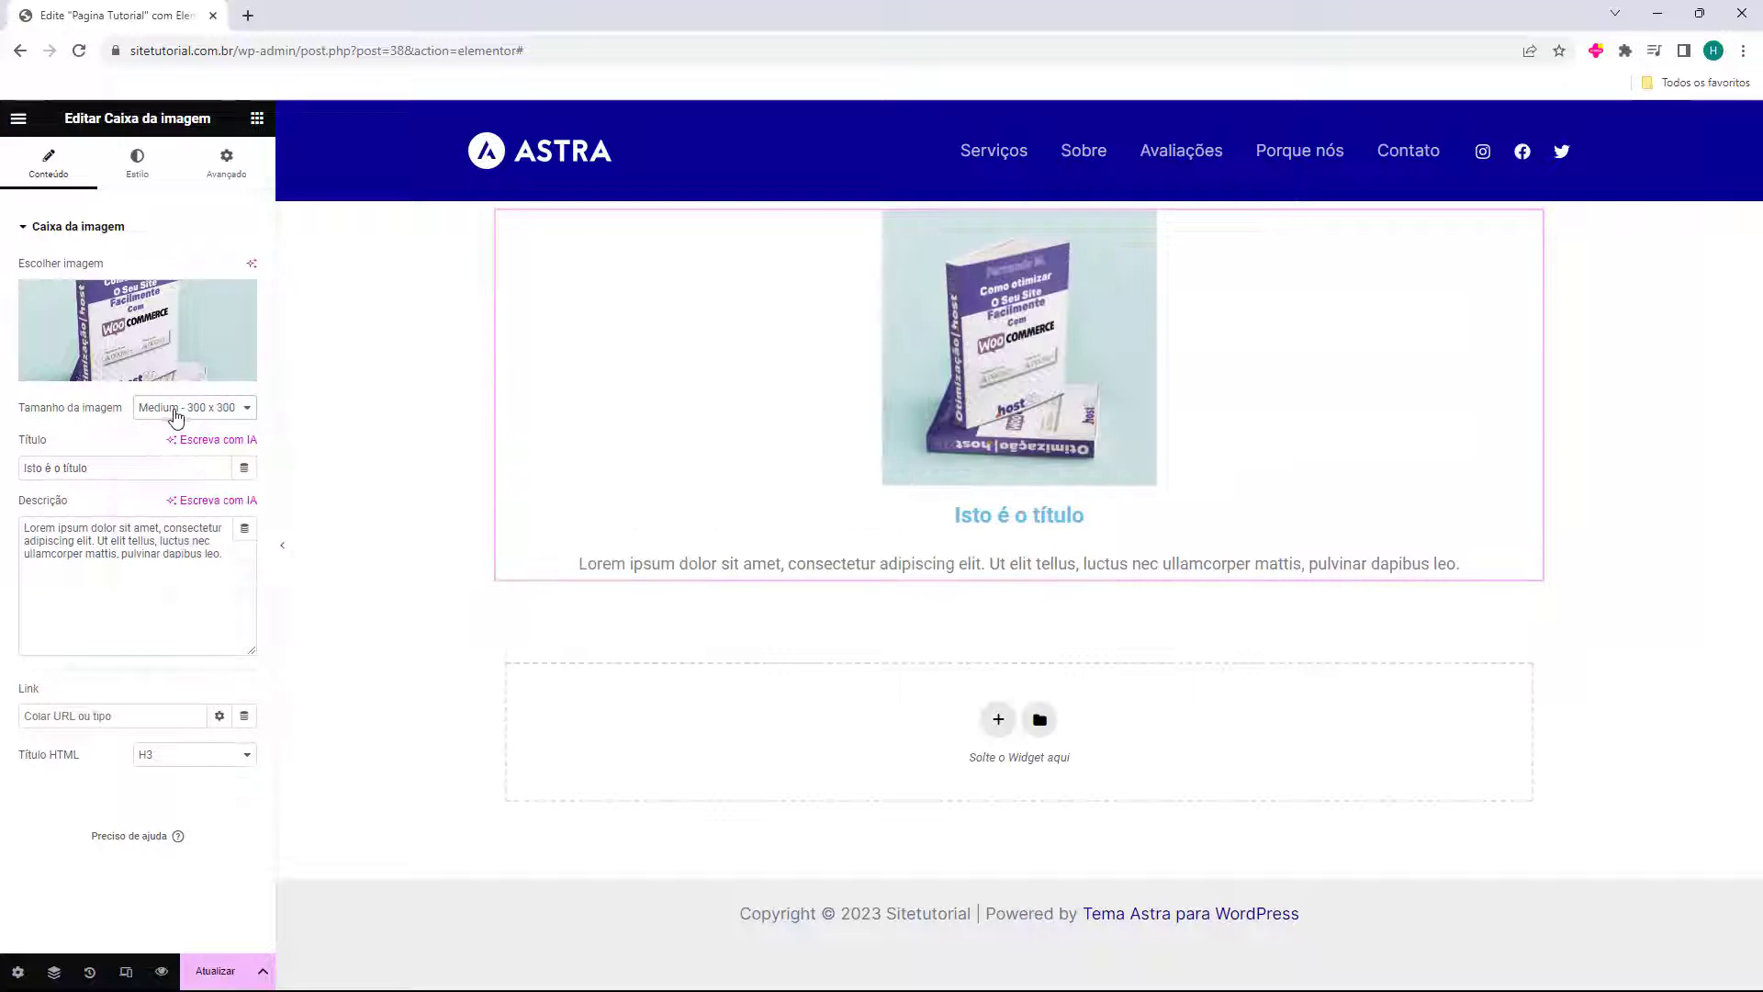
click(176, 415)
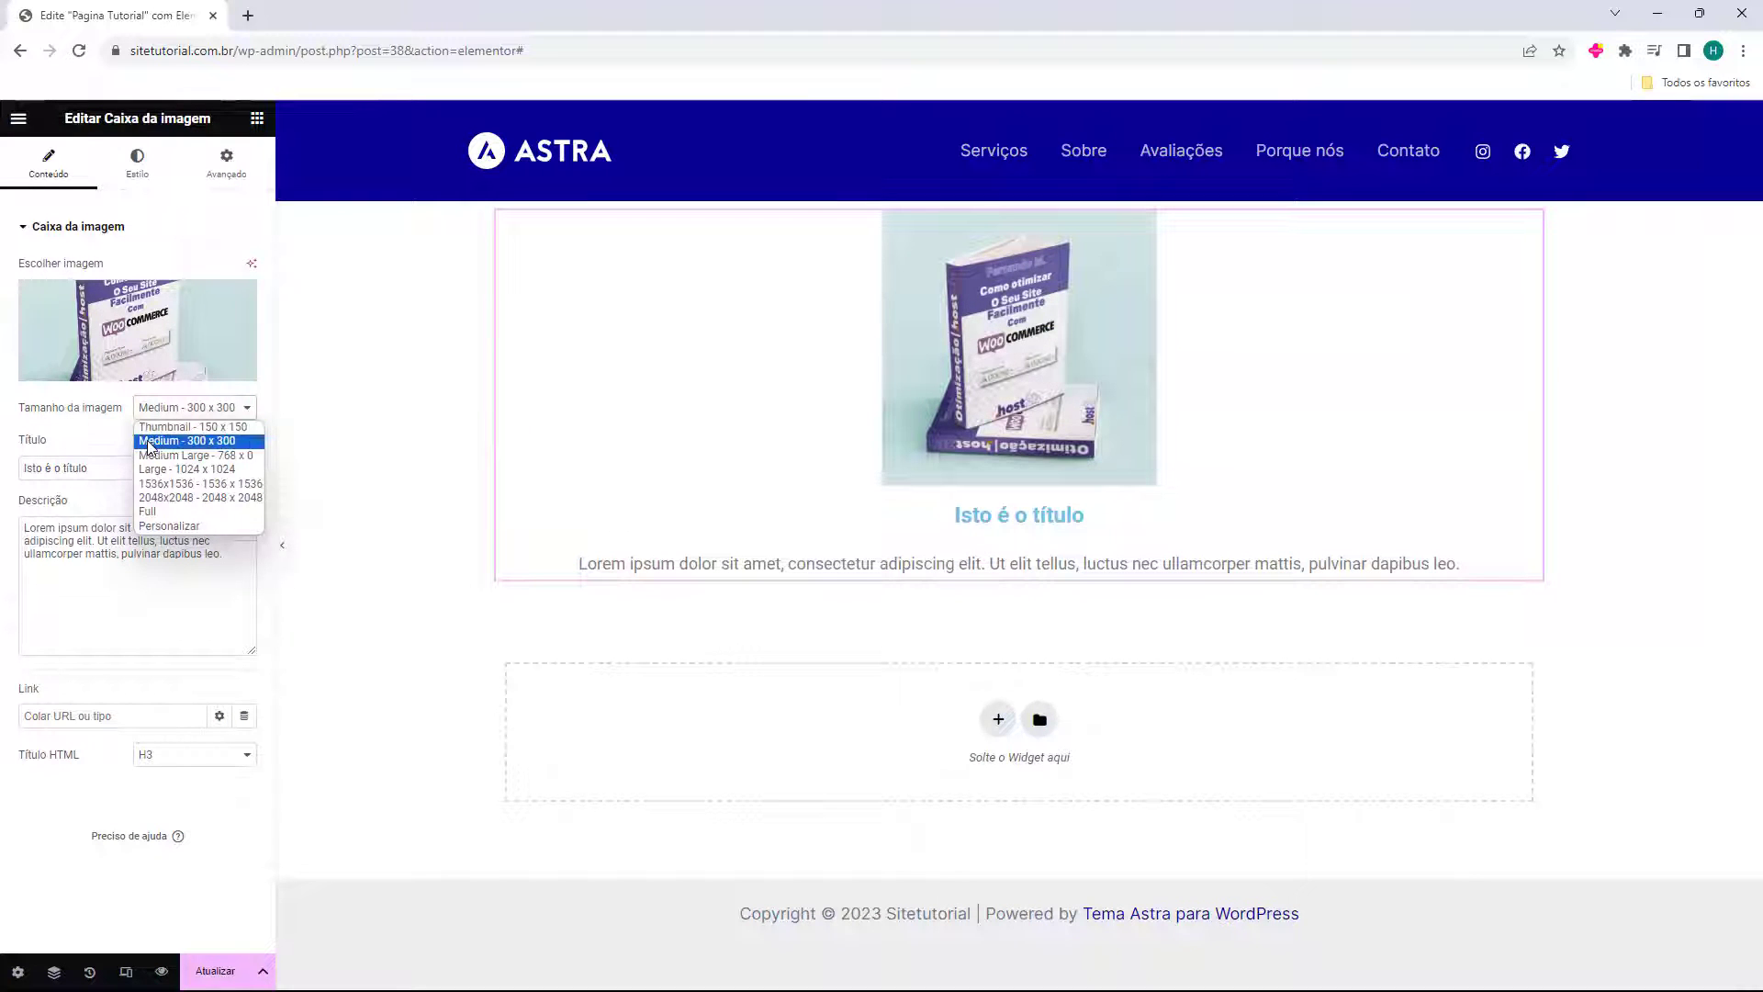
click(151, 510)
click(147, 409)
click(148, 413)
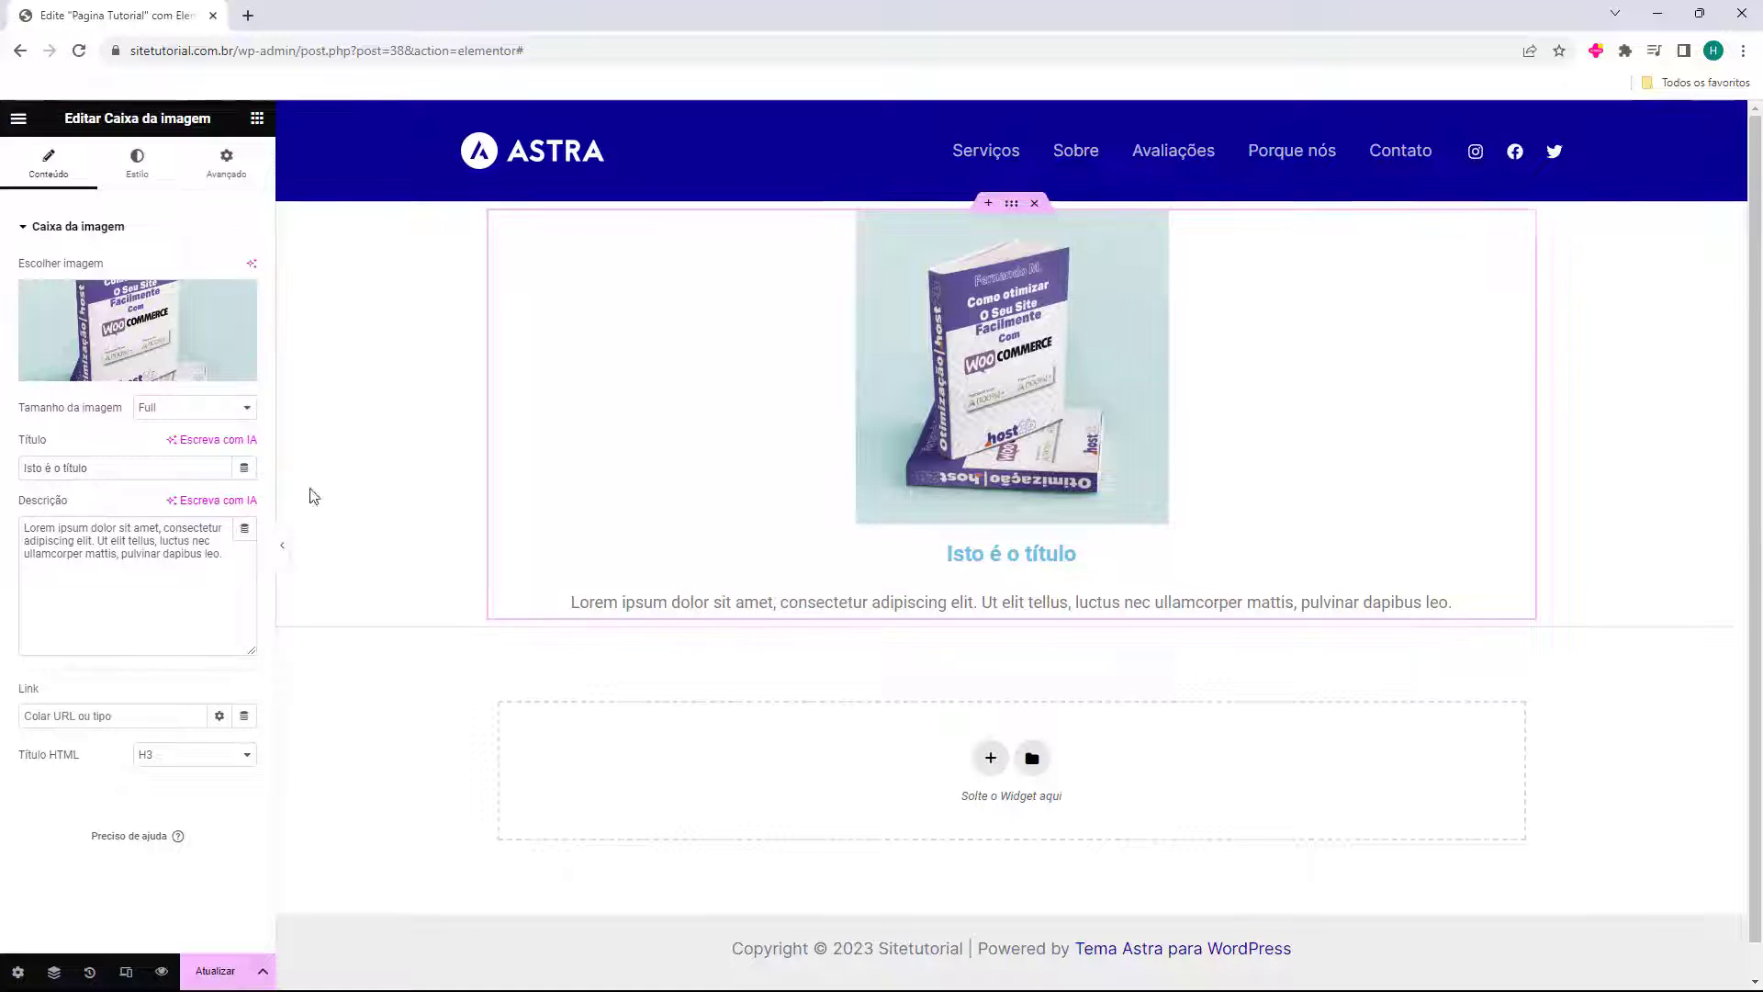
Replace the image box's title with "Exemplo de Titulo" and append a second copy of the lorem ipsum text to its description
triple_click(113, 472)
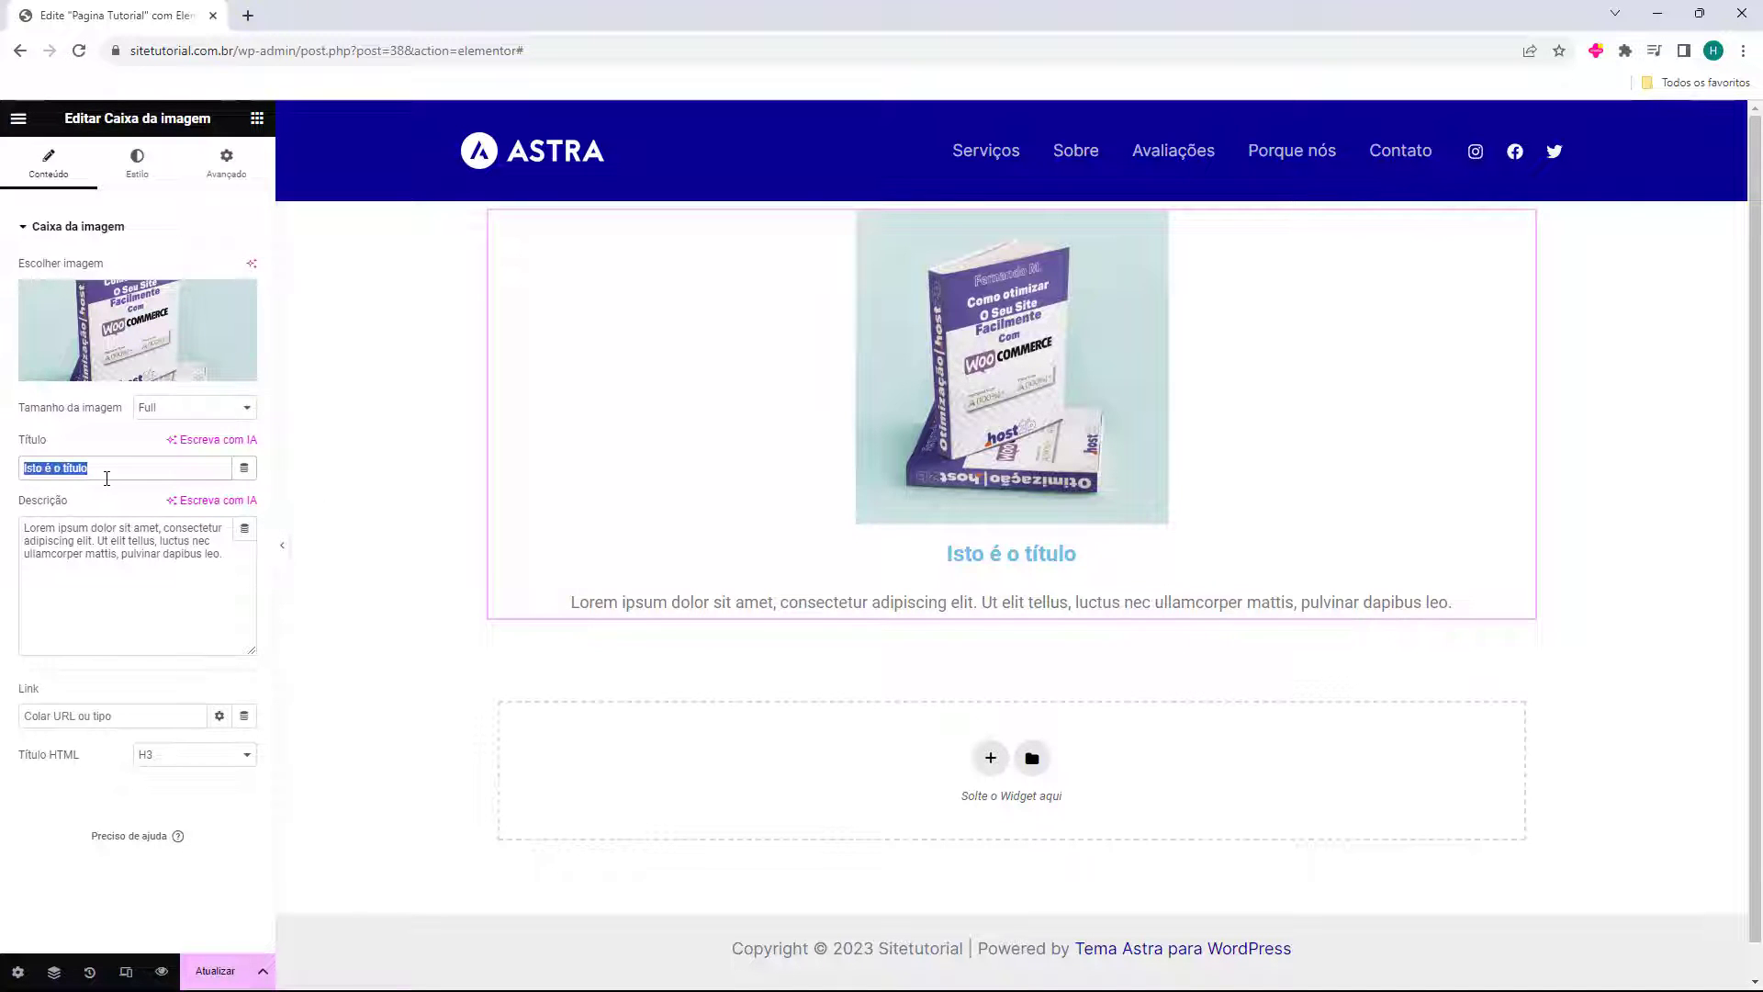
key(BackSpace)
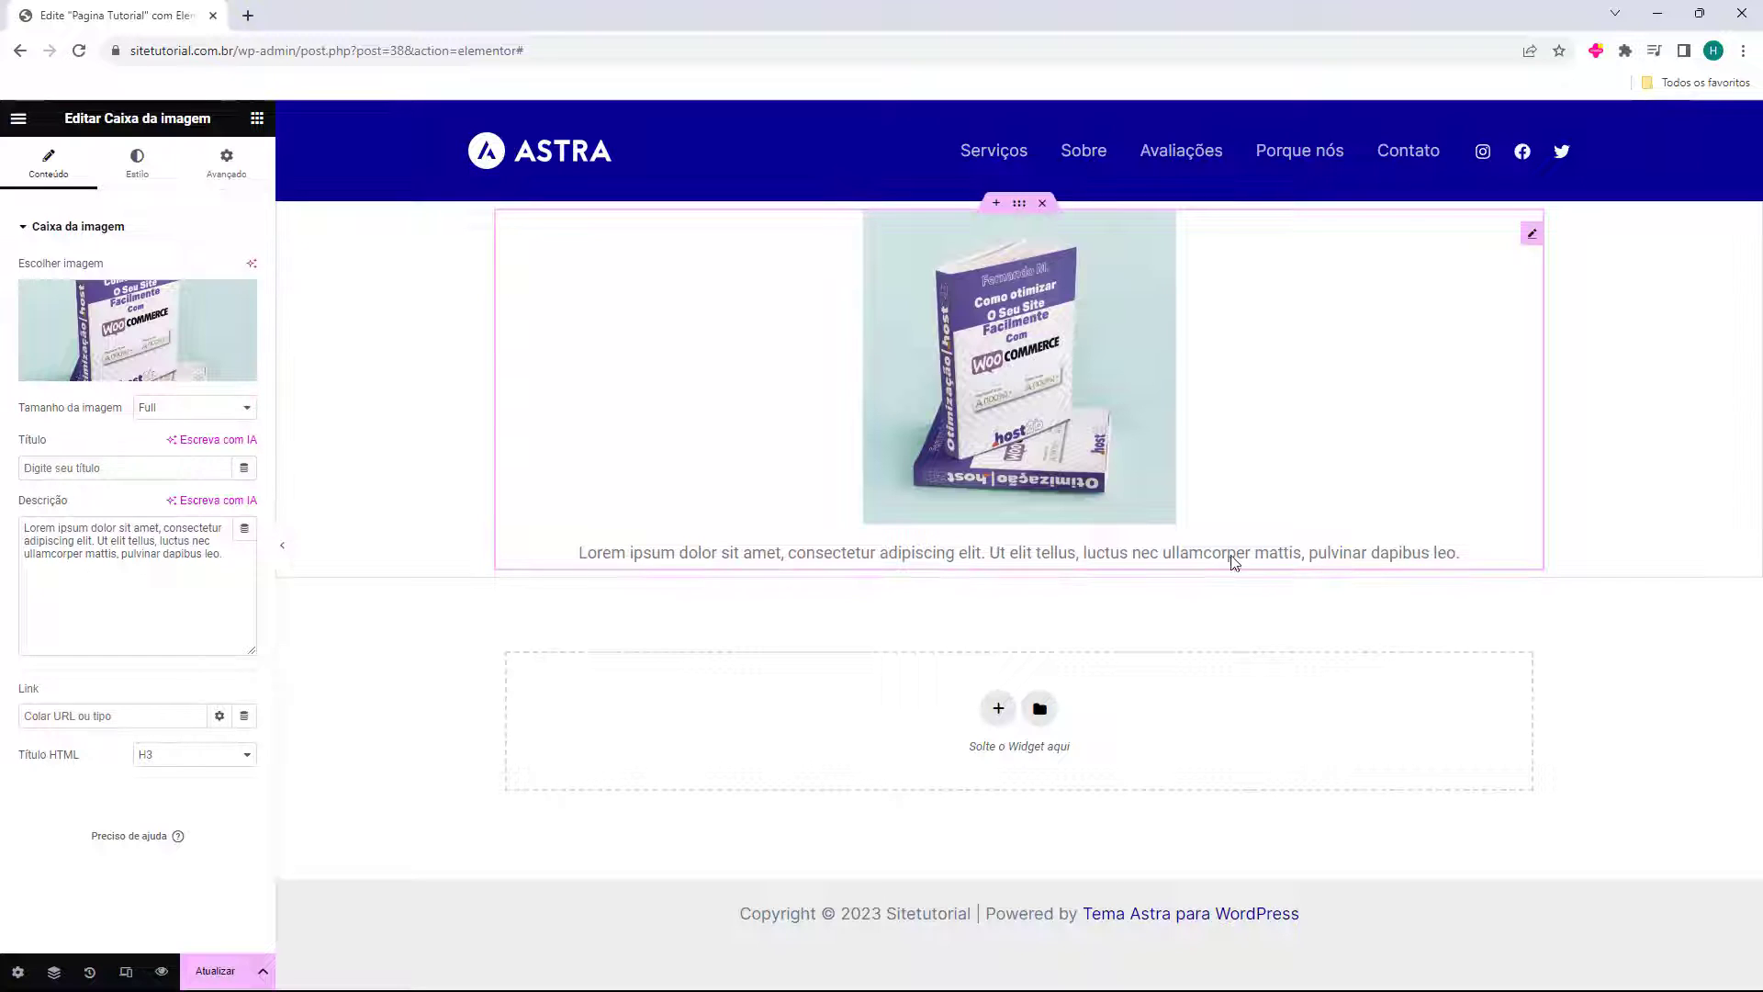
click(113, 469)
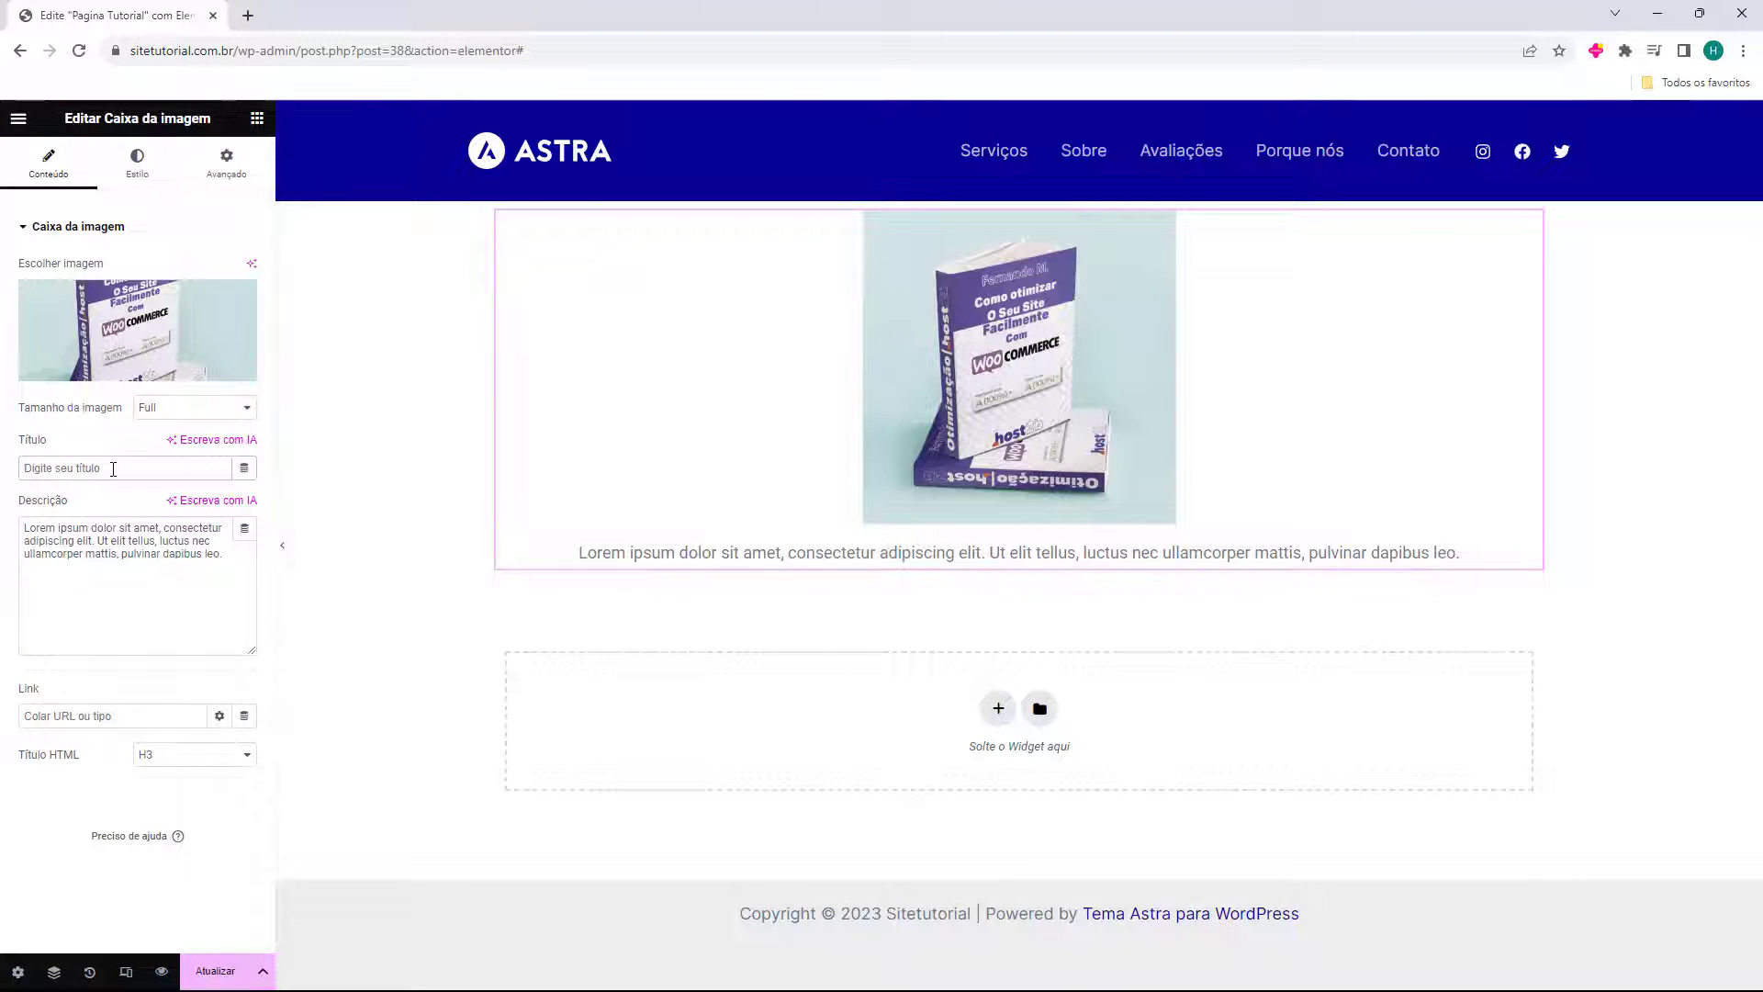
text(Exemplo de Titulo)
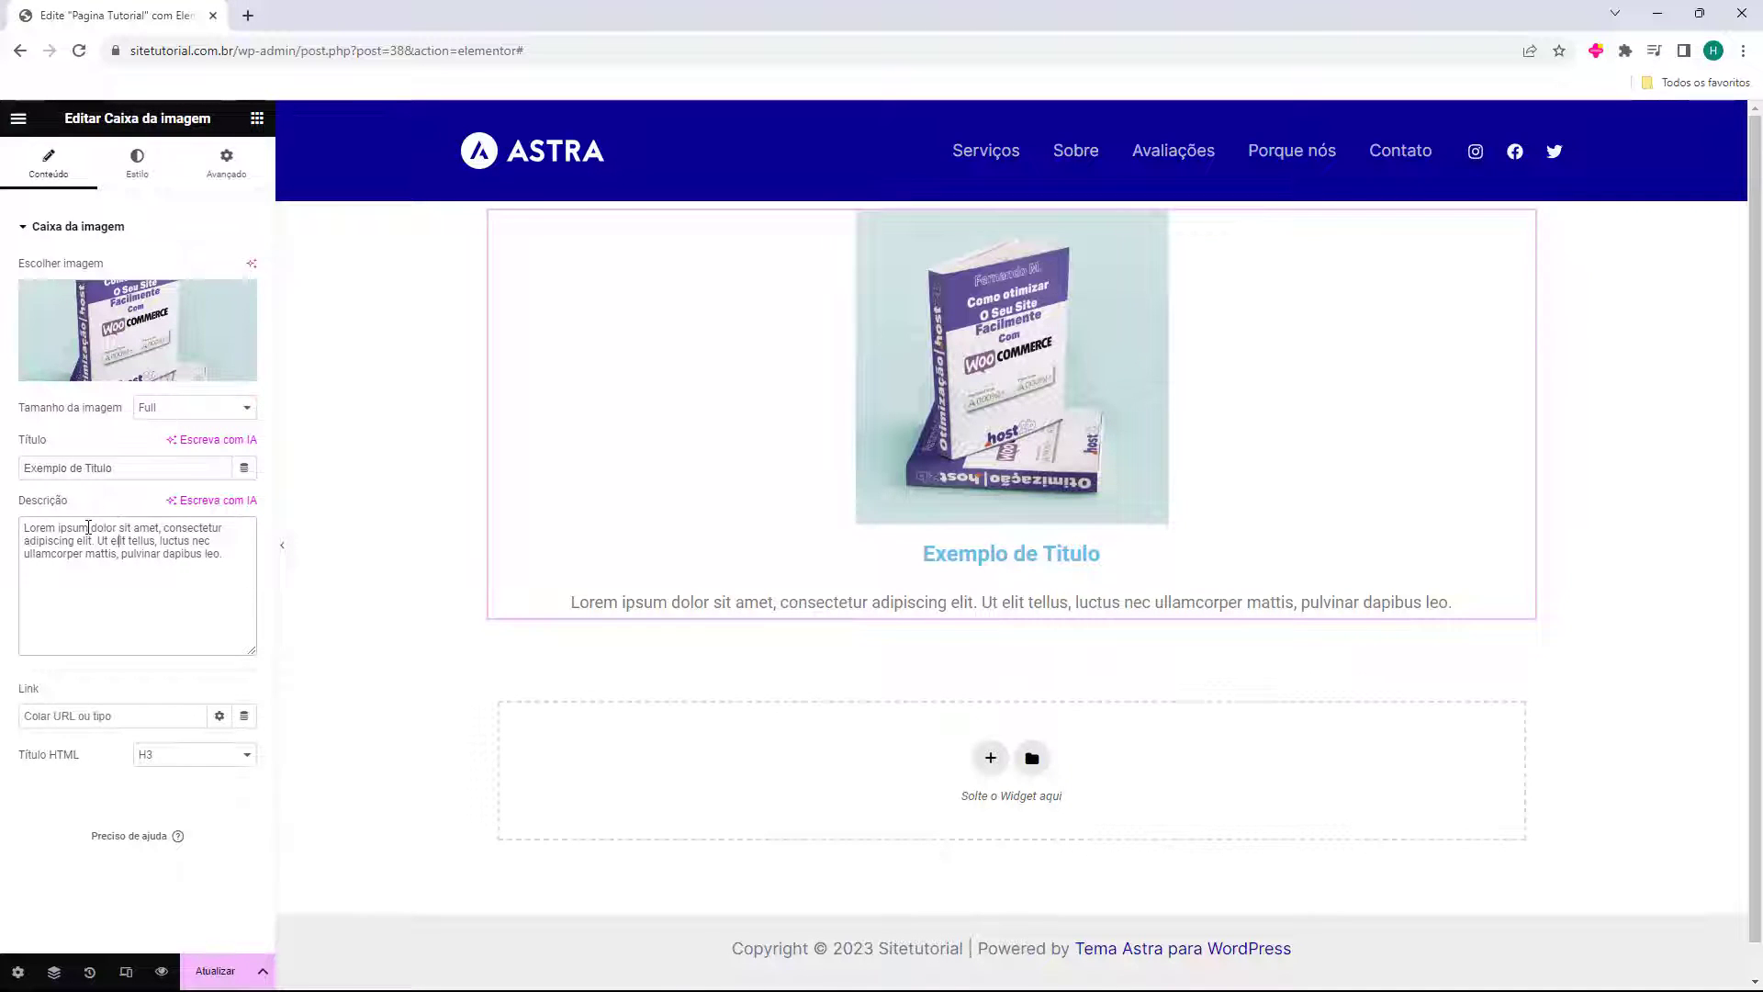
click(221, 553)
text(Lorem ipsum dolor sit amet, consectetur adipiscing elit. Ut elit tellus, luctus nec ullamcorper mattis, pulvinar dapibus leo.)
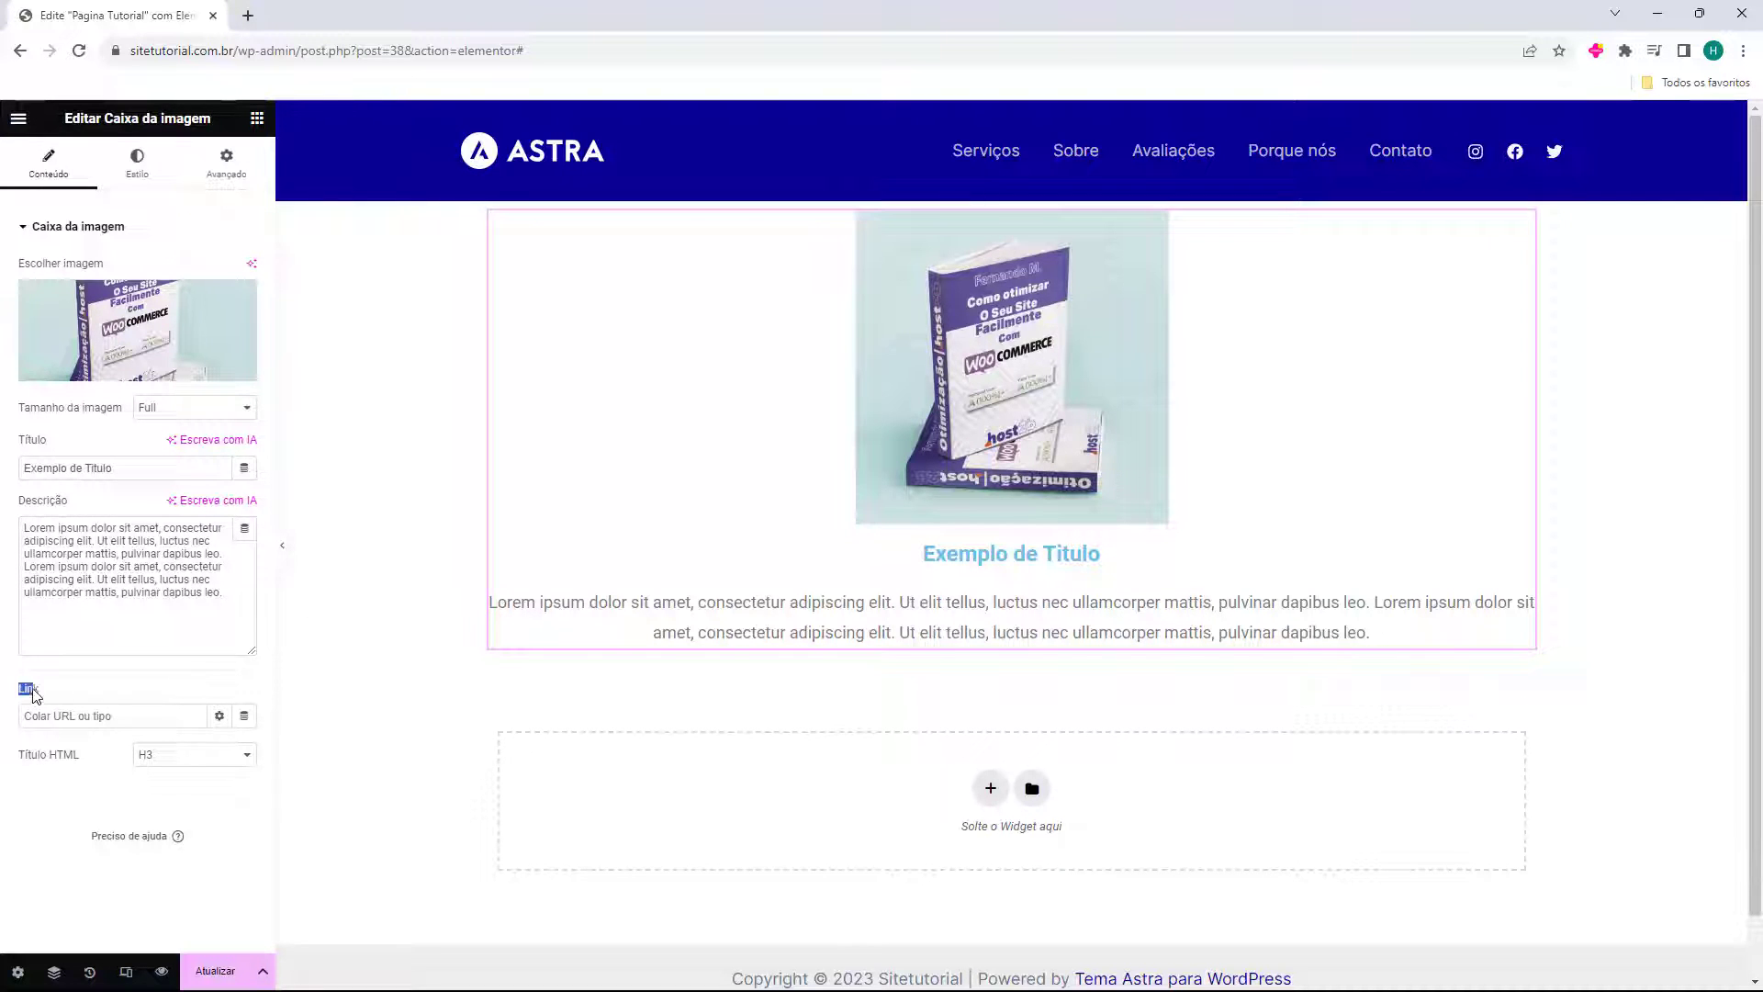
Try the H1 and H2 HTML tags for the image box's title, and return it to H3
click(27, 715)
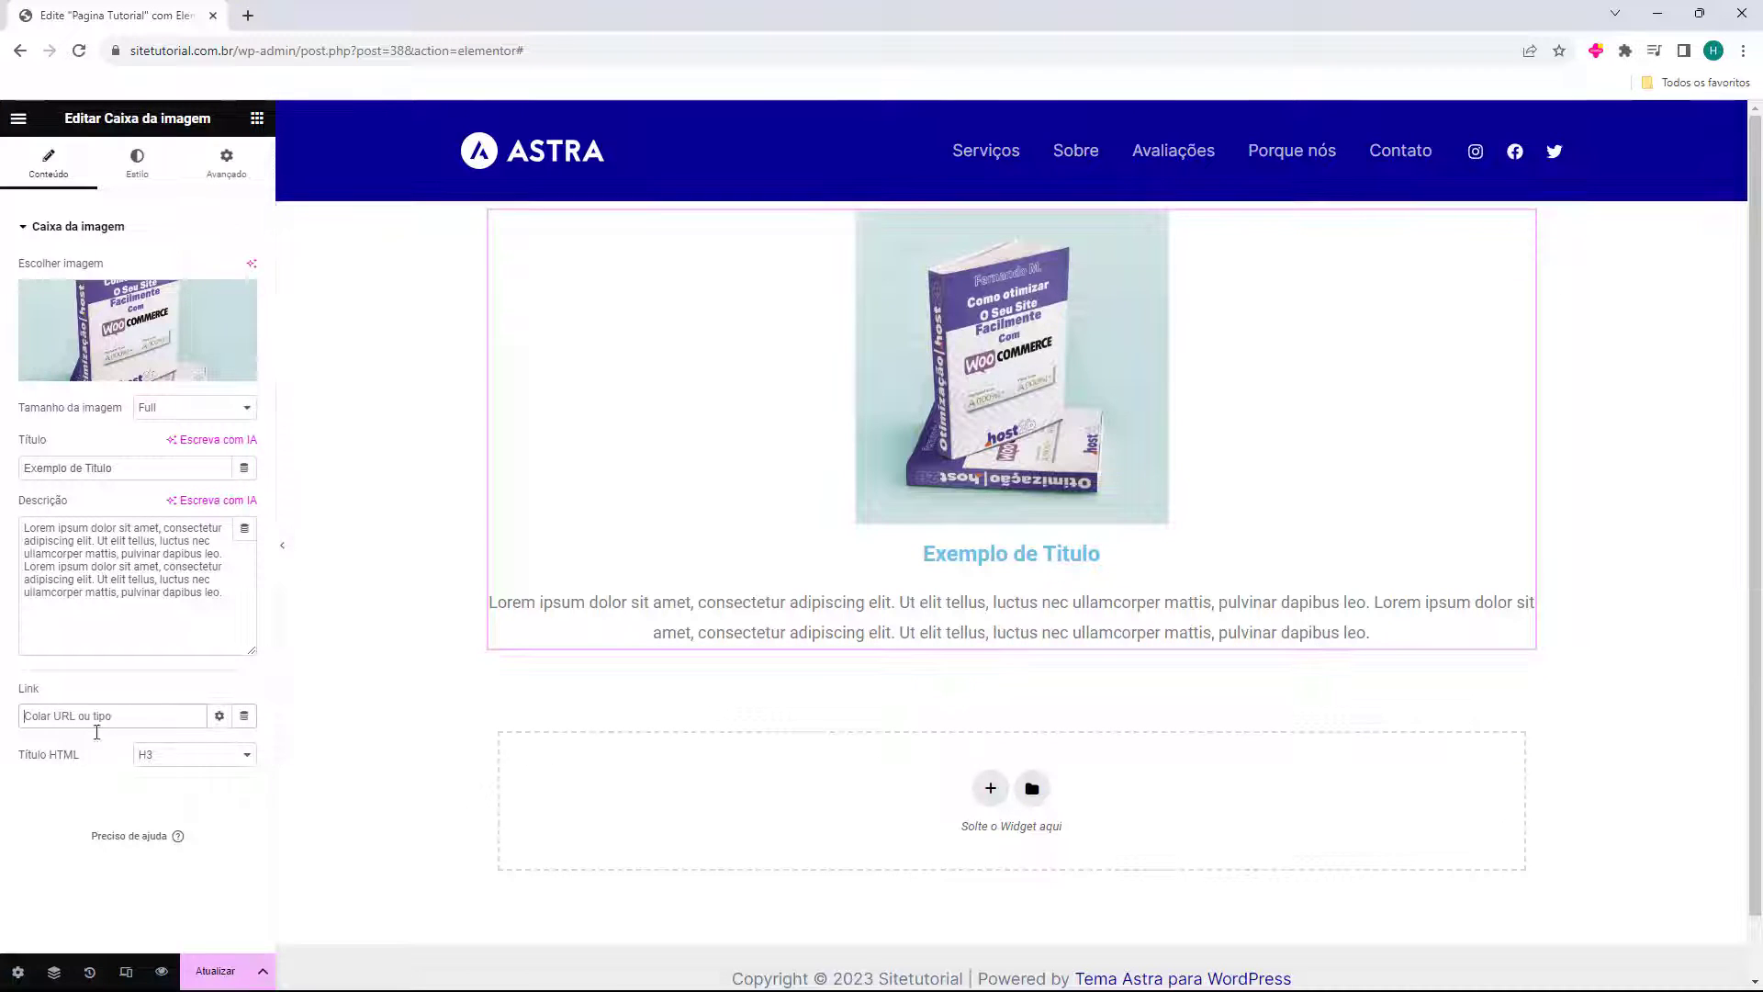
double_click(41, 757)
click(40, 757)
click(147, 756)
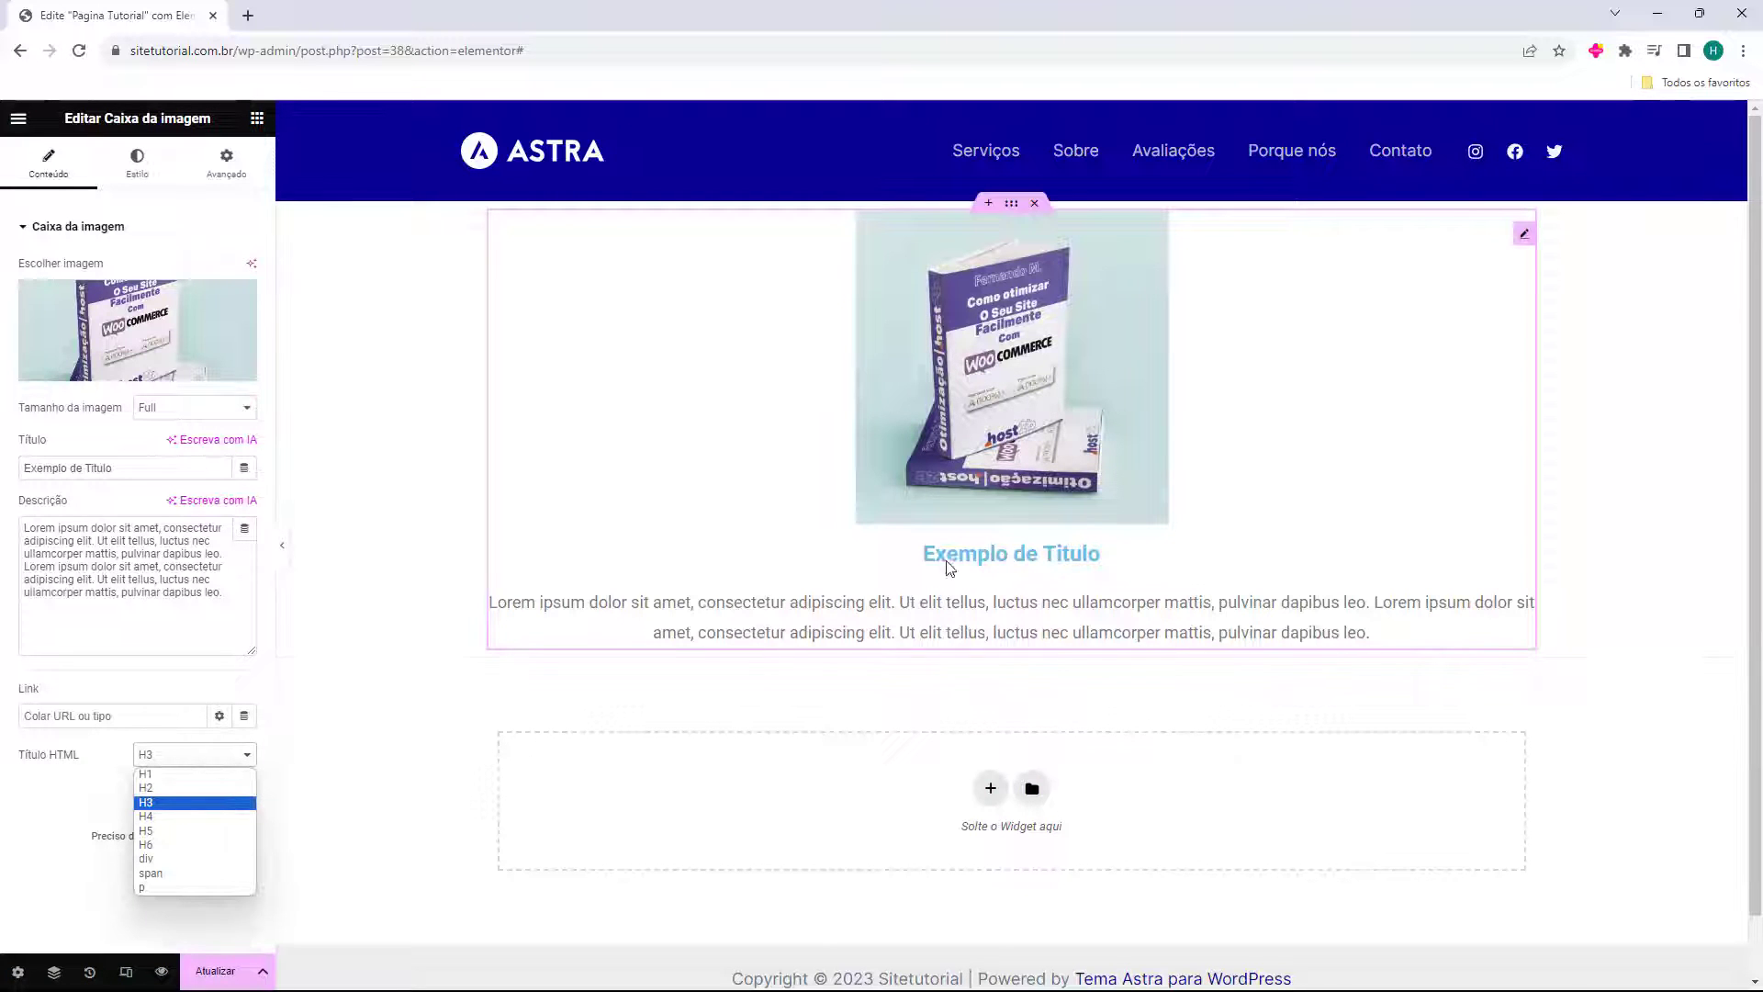
click(198, 774)
click(199, 768)
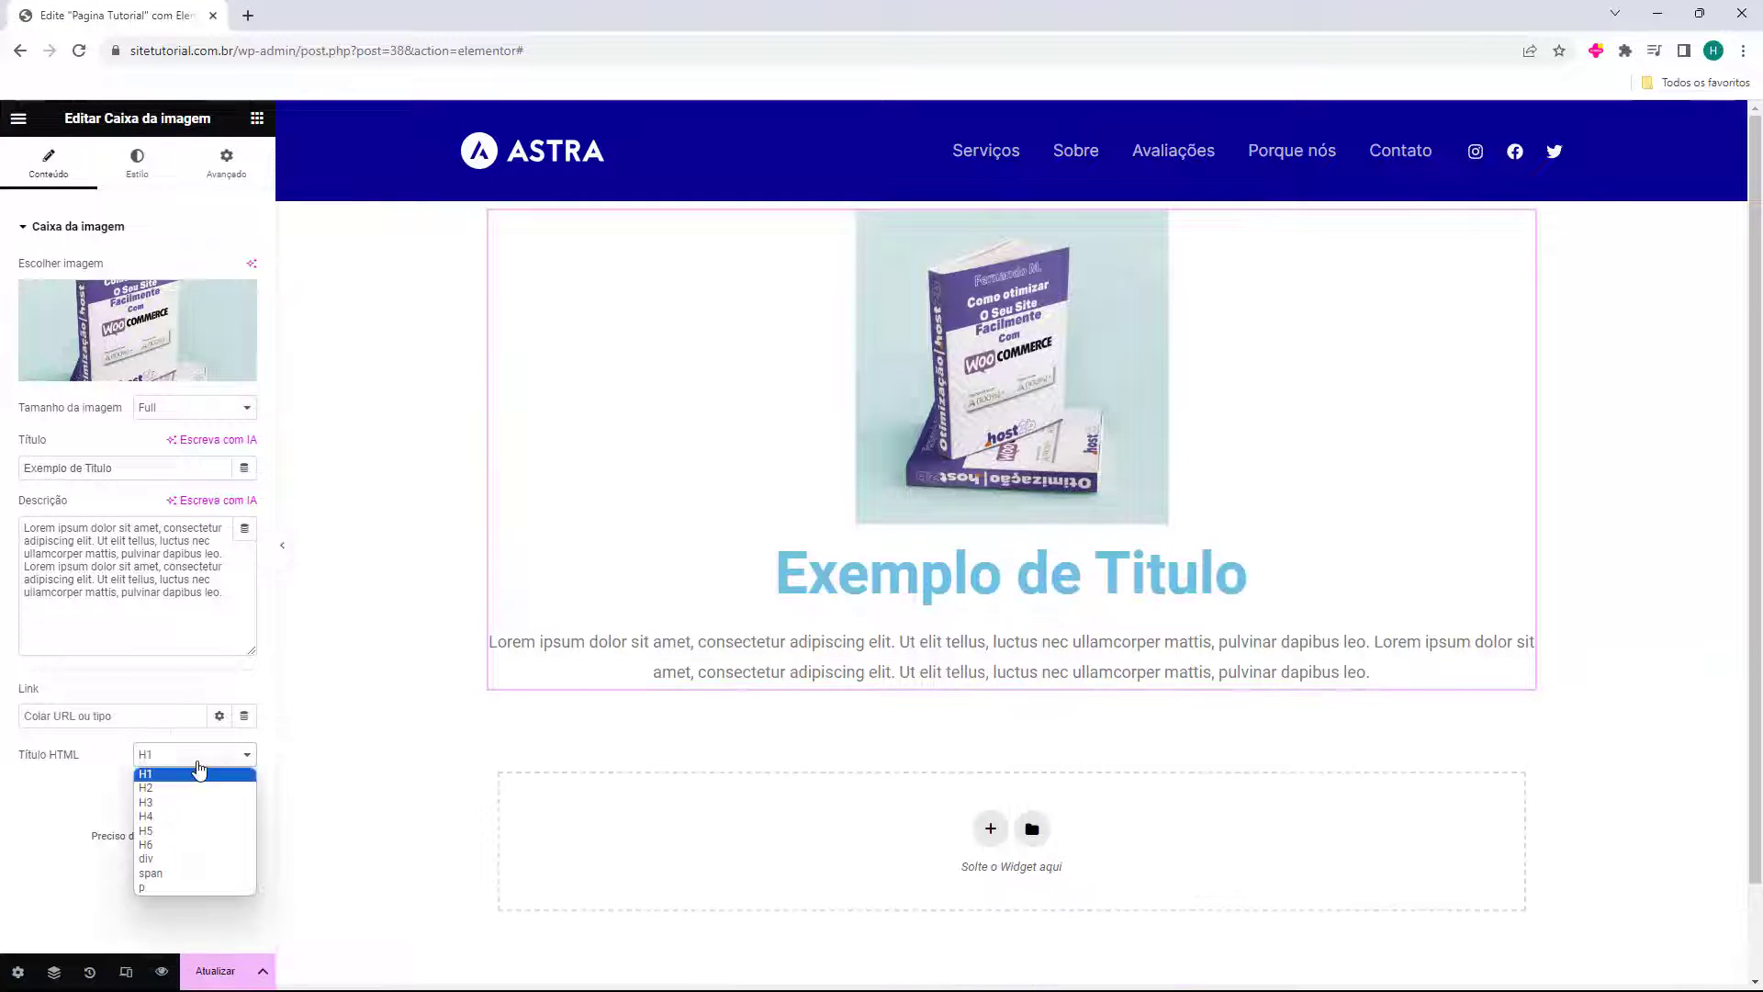
click(198, 788)
click(197, 755)
click(184, 801)
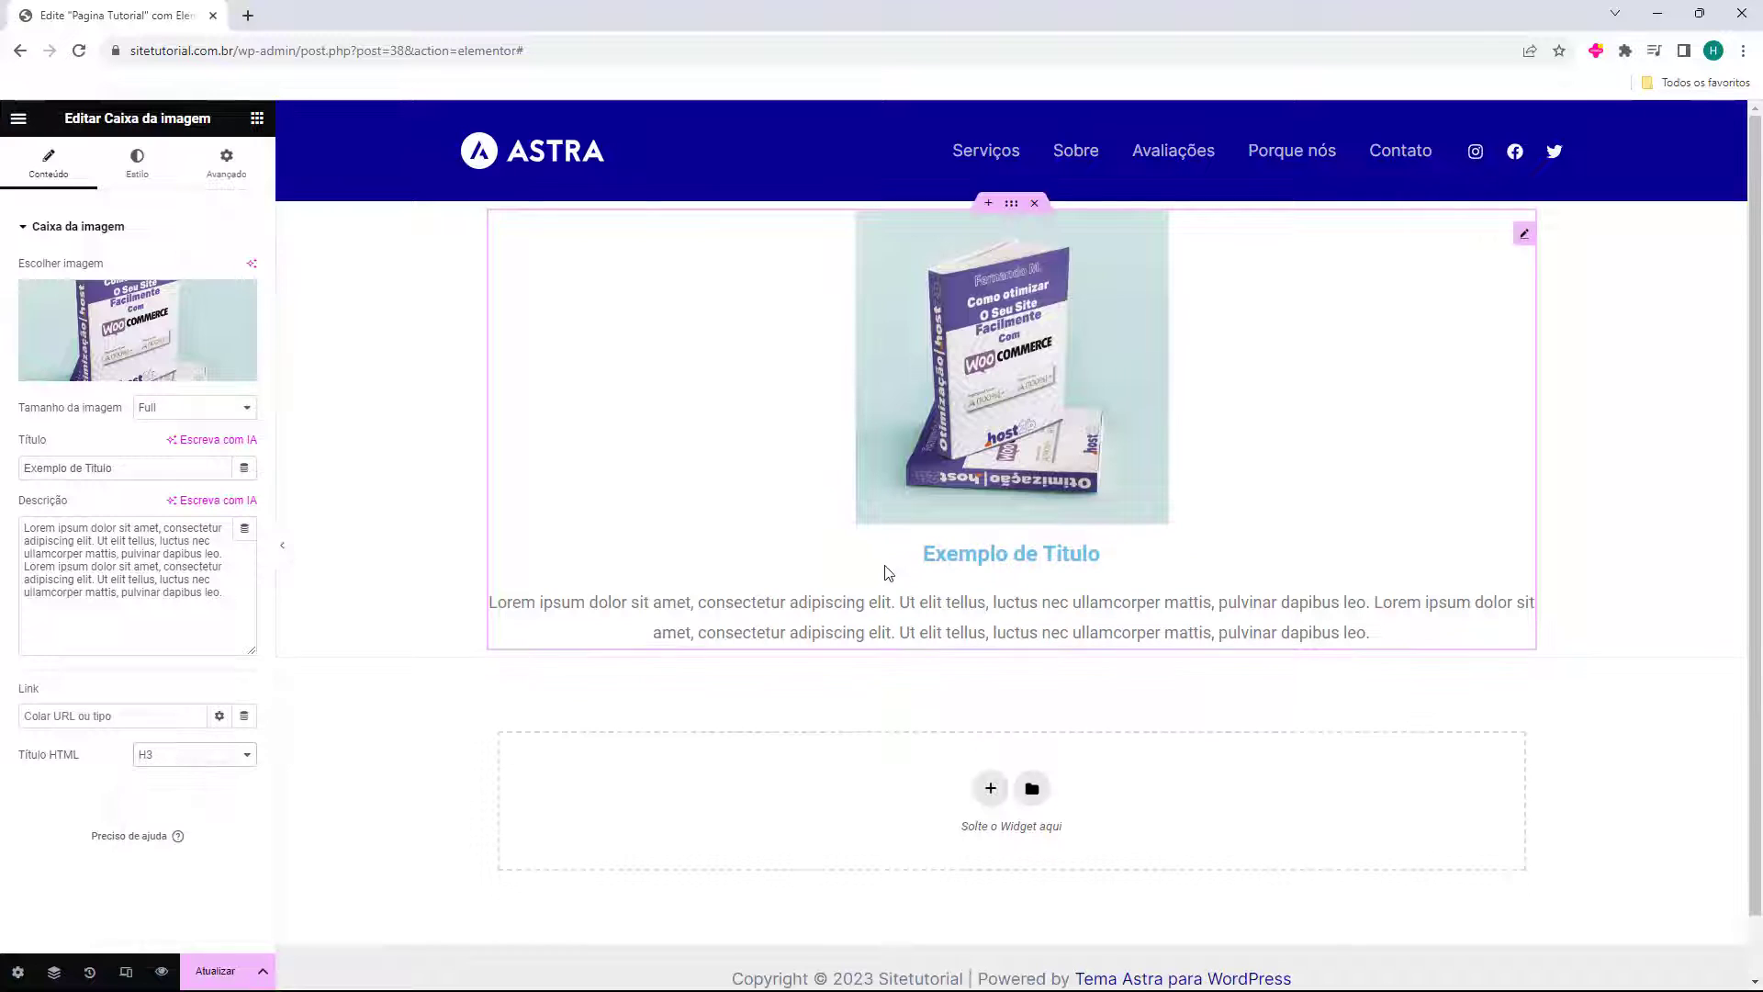
key(Up)
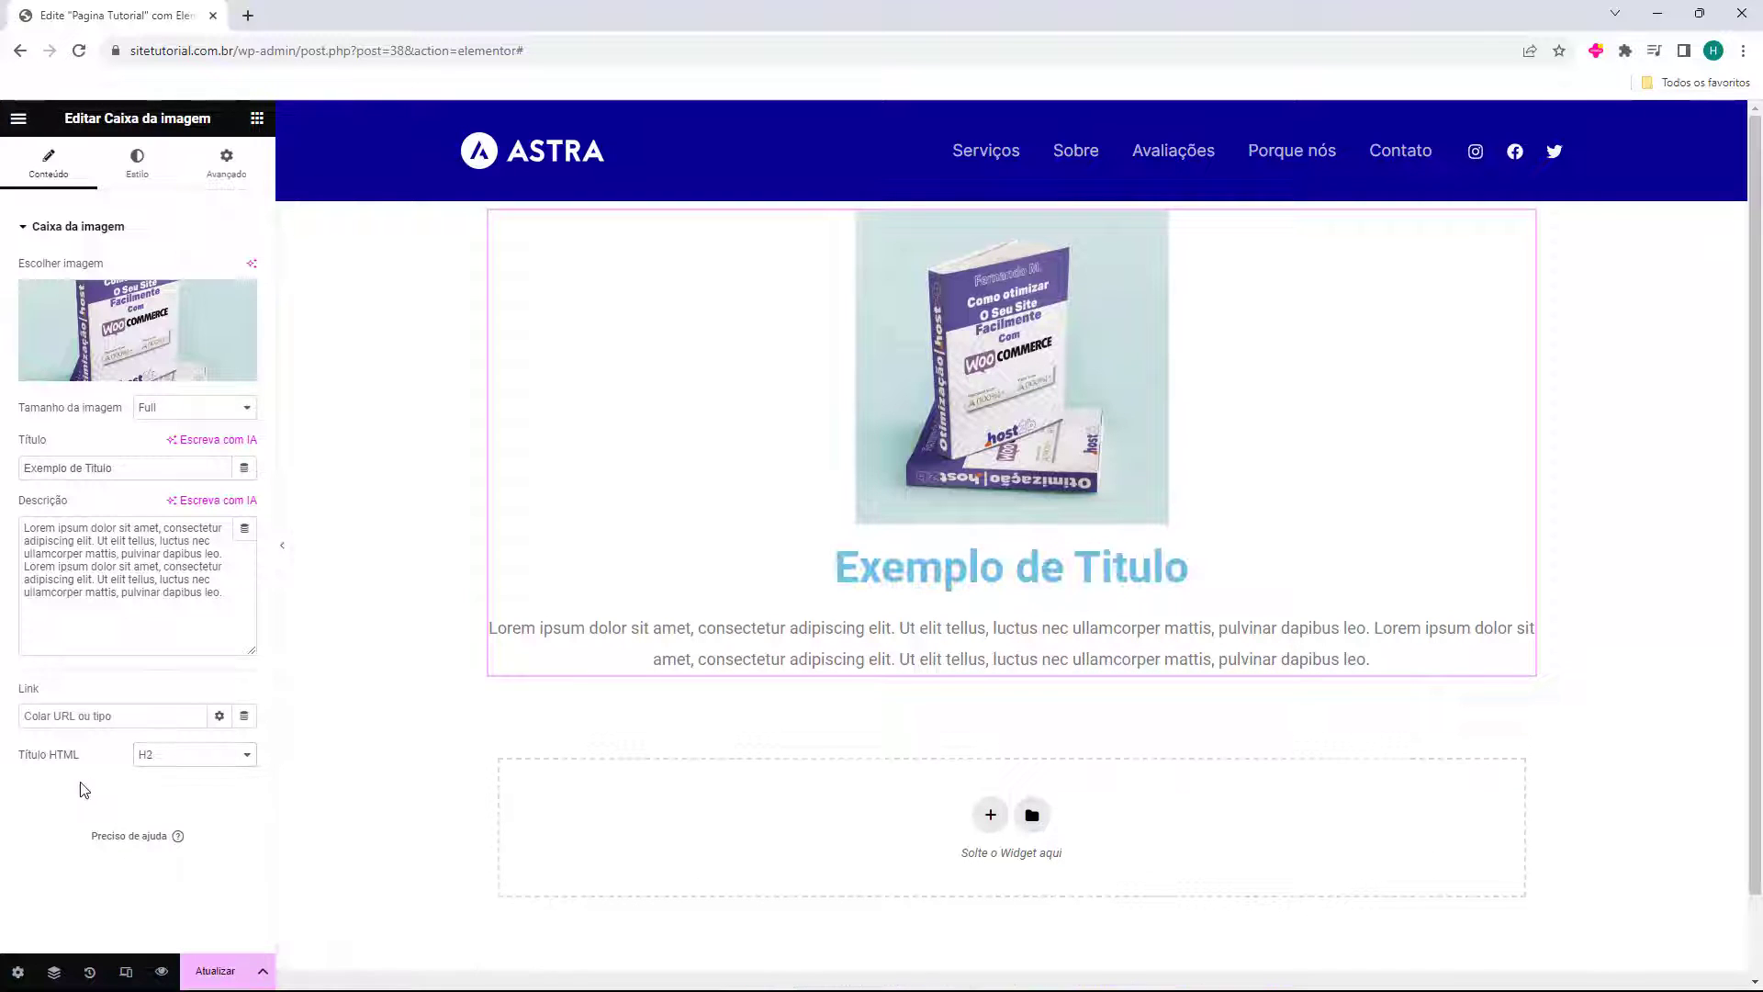
key(Down)
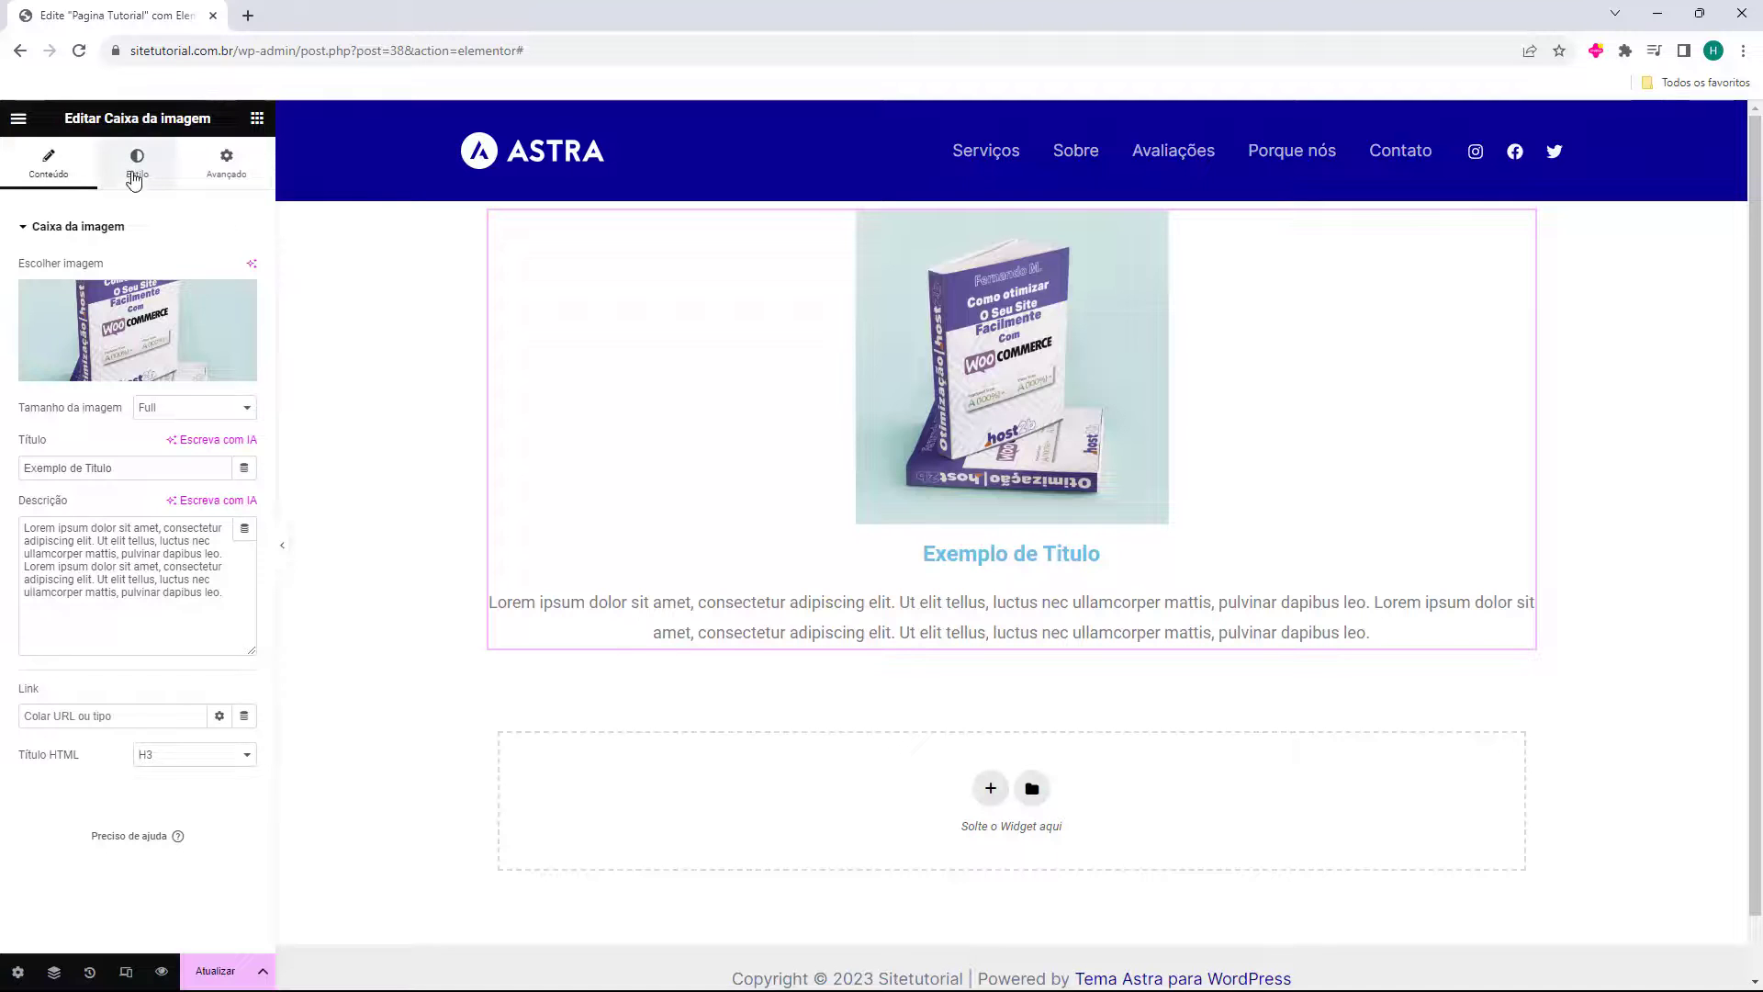
Try the Direita and Superior positions for the image box's picture, and set its position to Esquerda
click(136, 174)
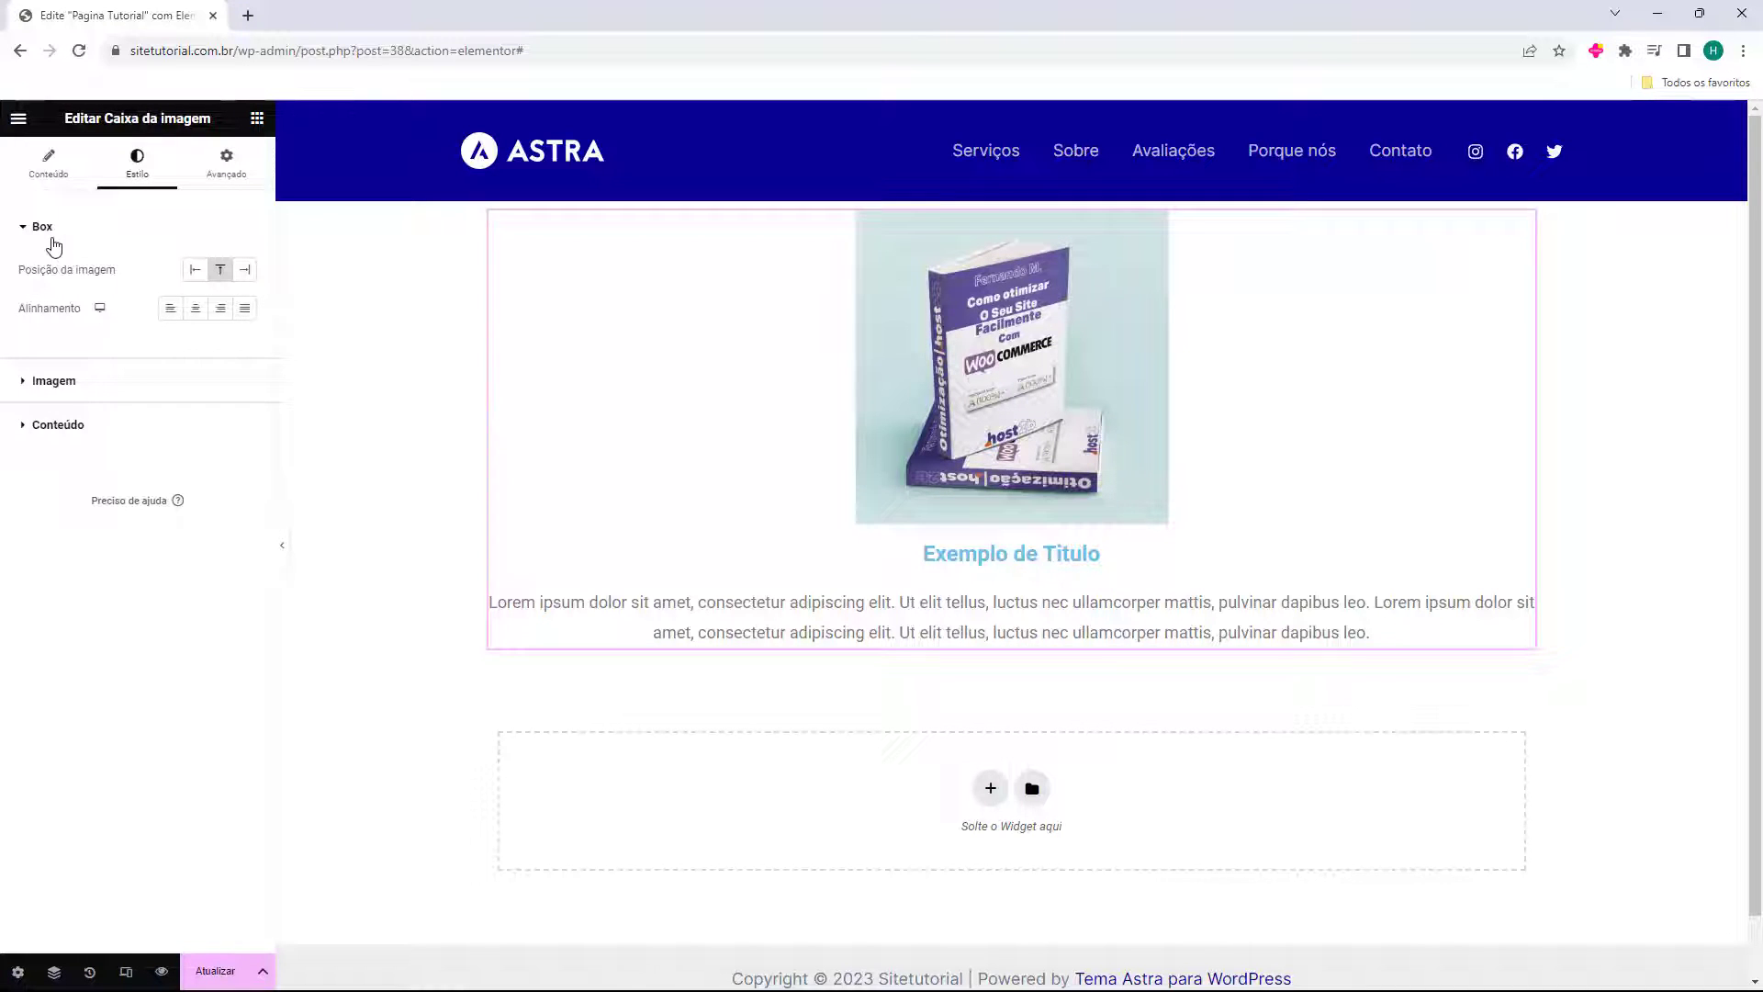
drag(25, 275, 92, 281)
click(82, 282)
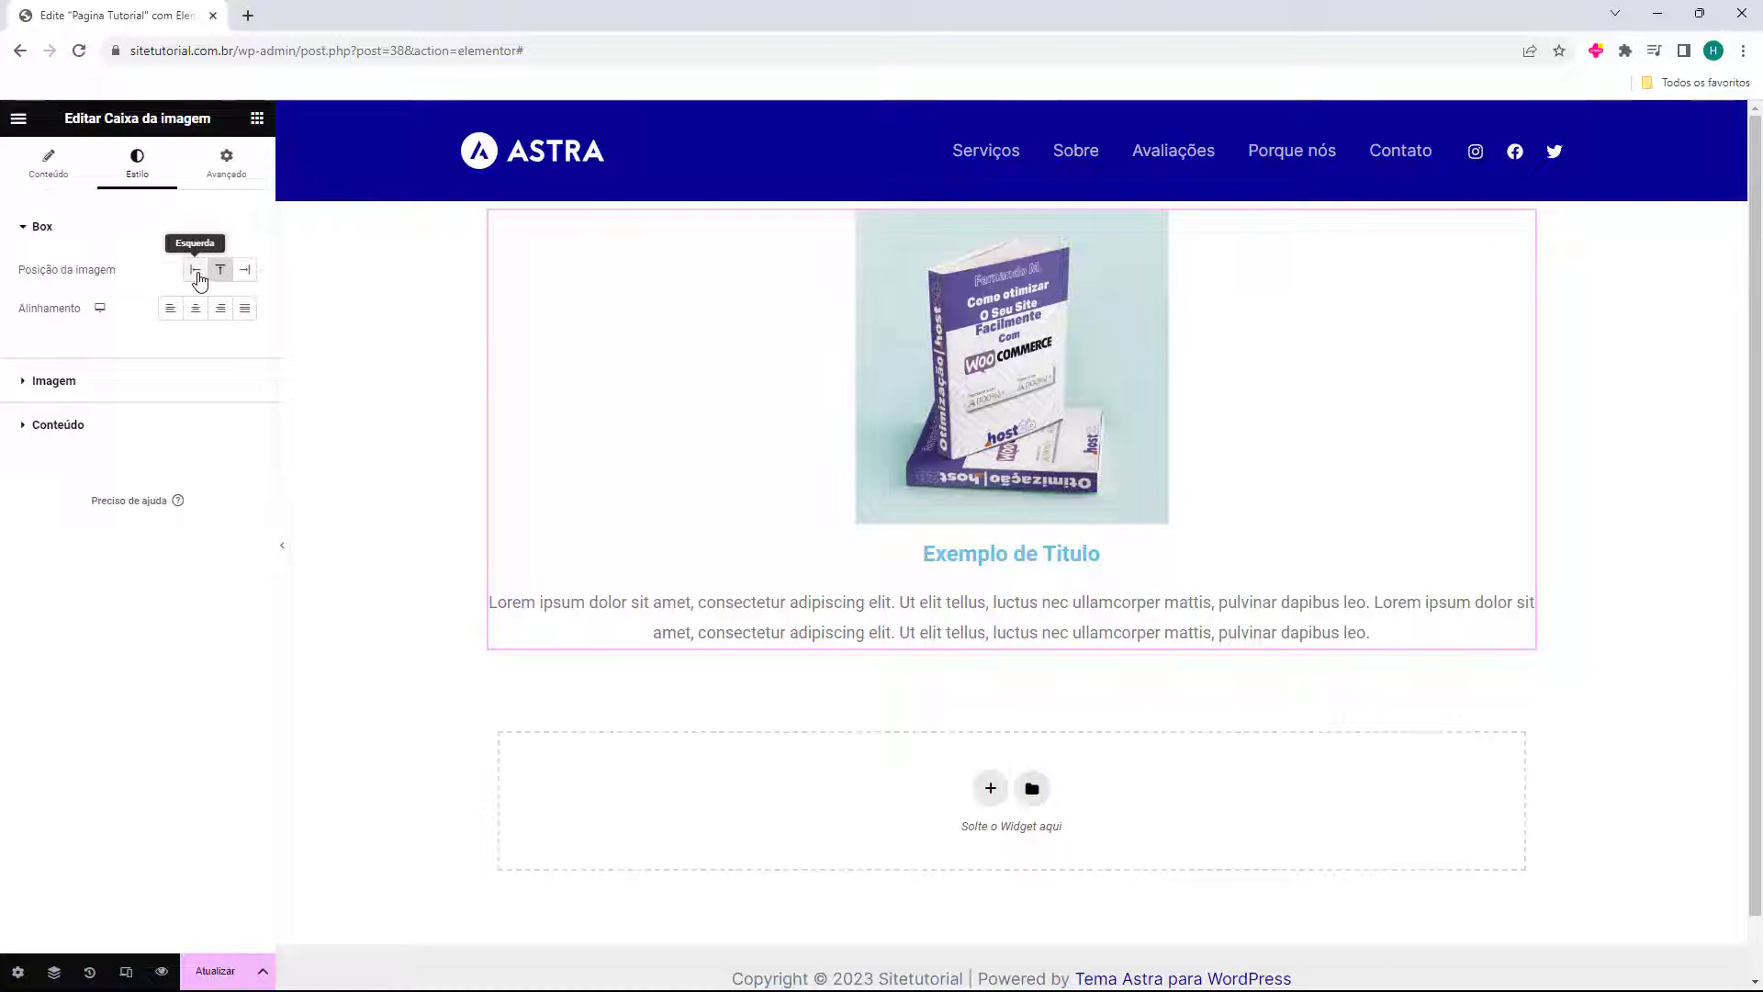
click(196, 269)
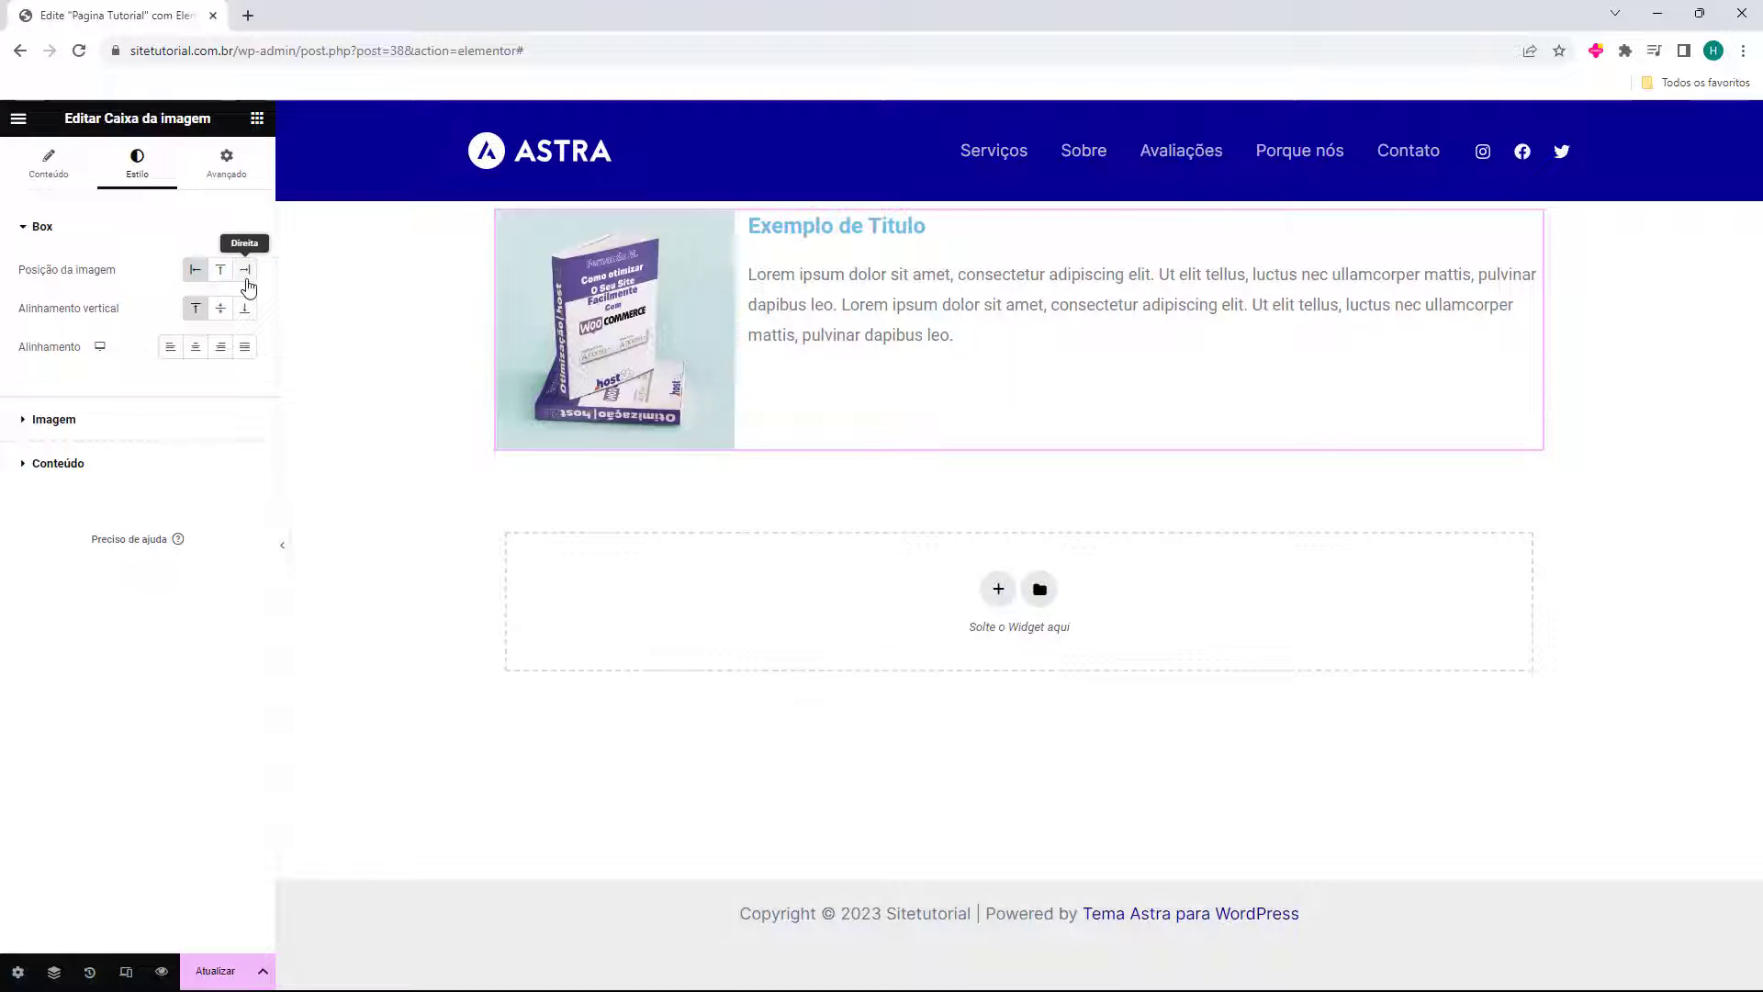
click(244, 269)
click(197, 280)
click(220, 279)
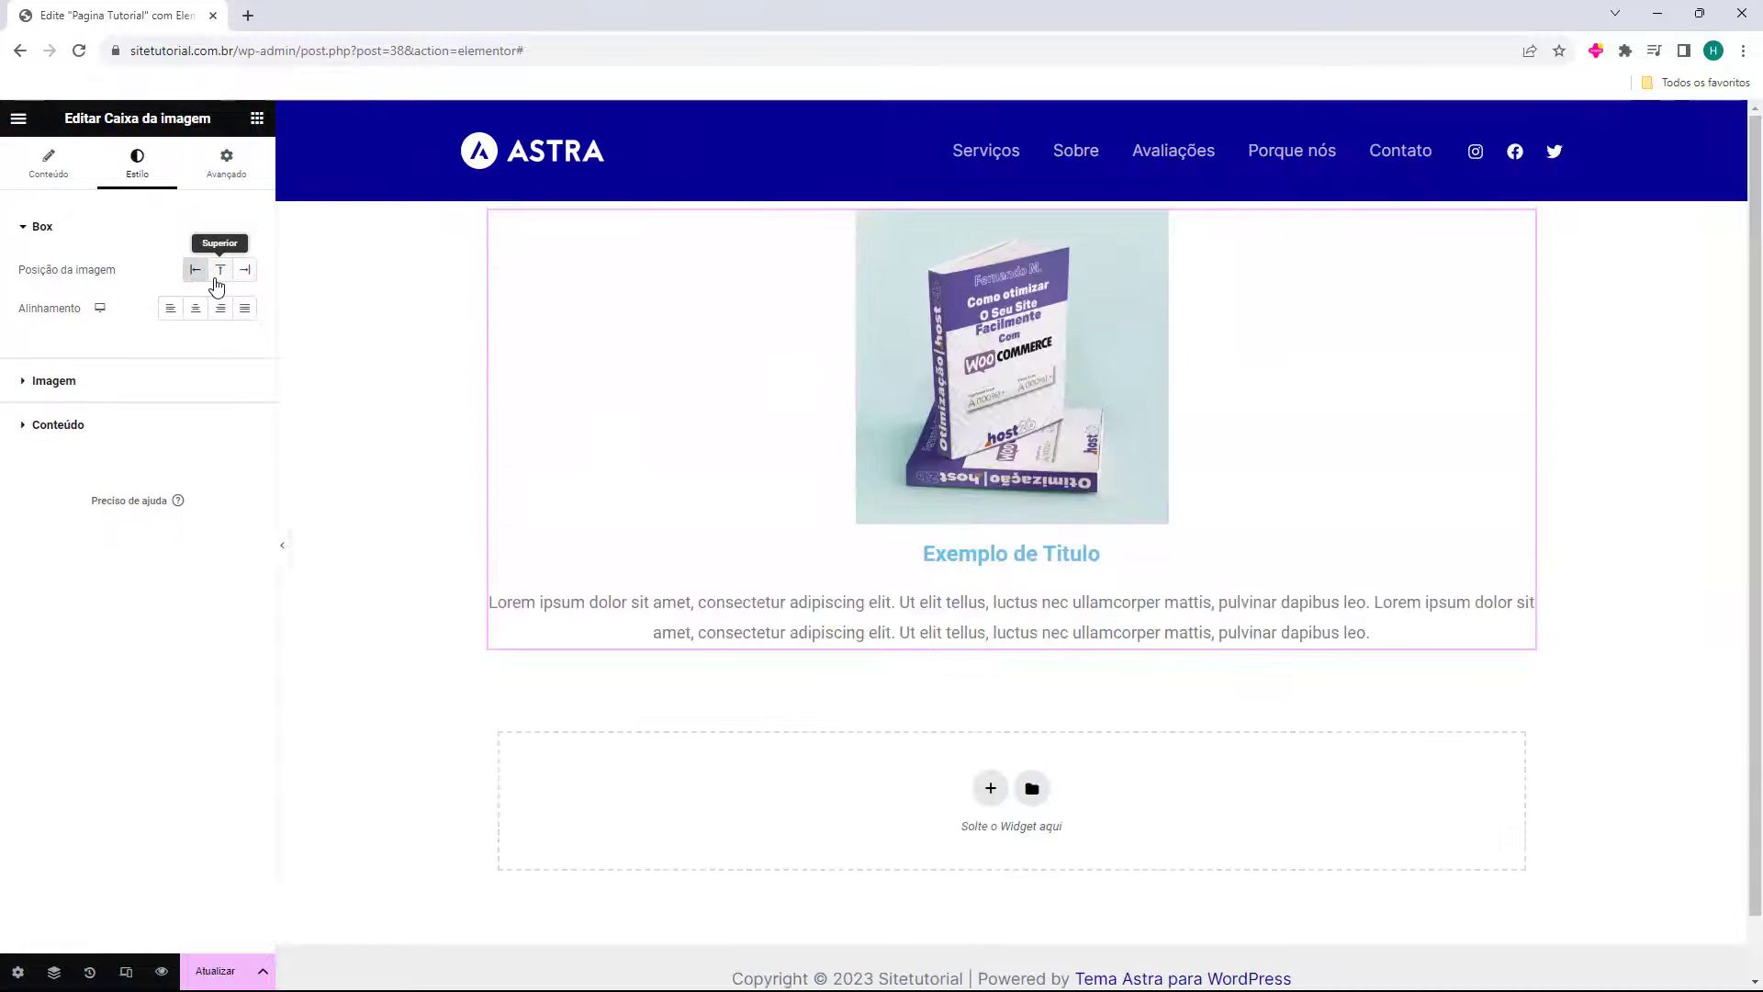
click(244, 277)
click(219, 279)
click(198, 279)
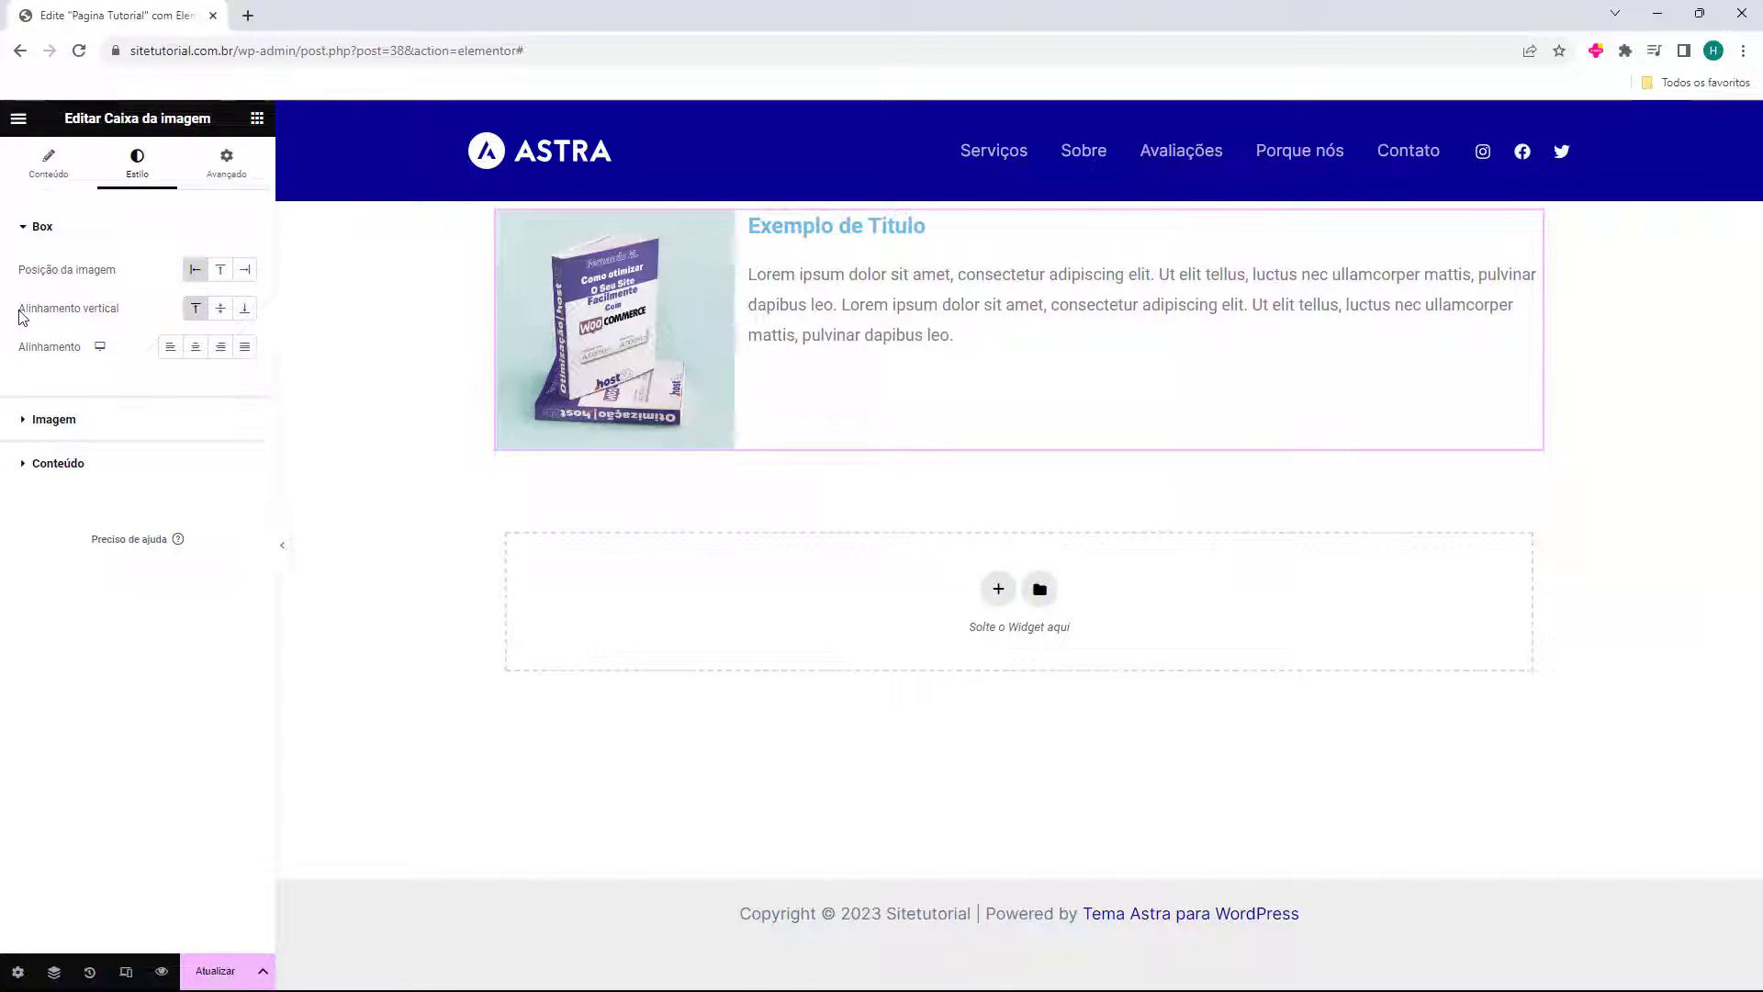
Try the Inferior vertical alignment for the image box's text, and set the vertical alignment to Meio
drag(17, 310, 101, 310)
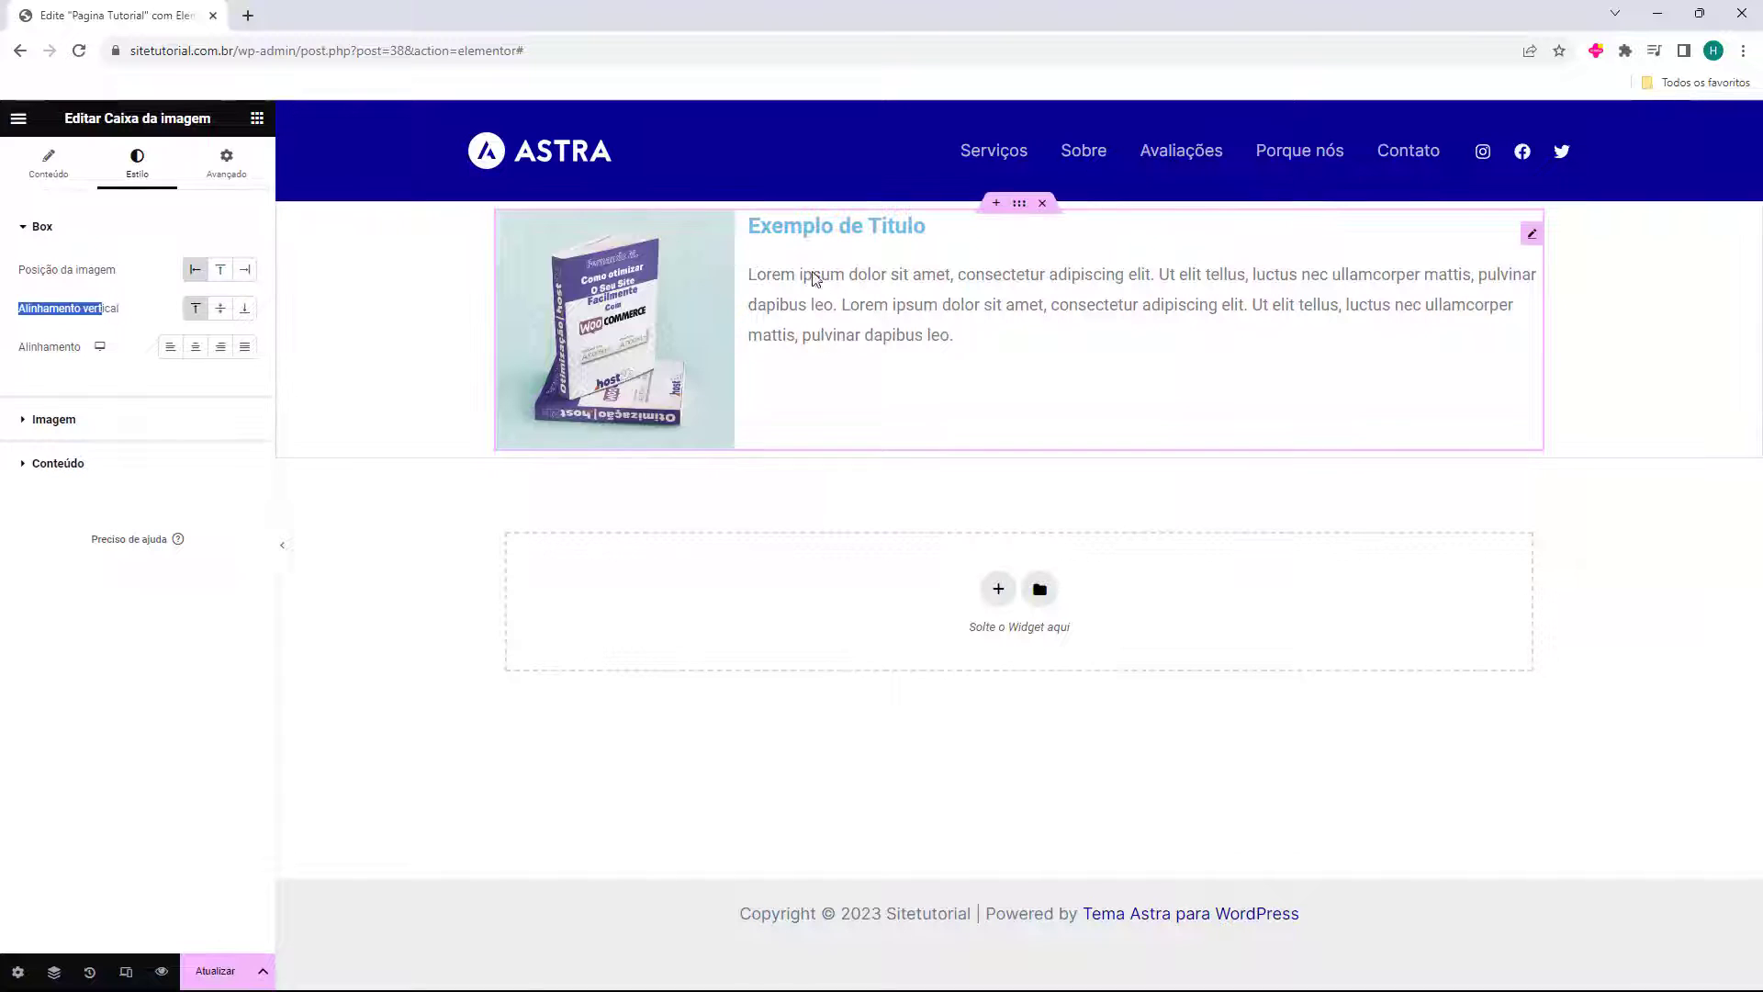
click(190, 311)
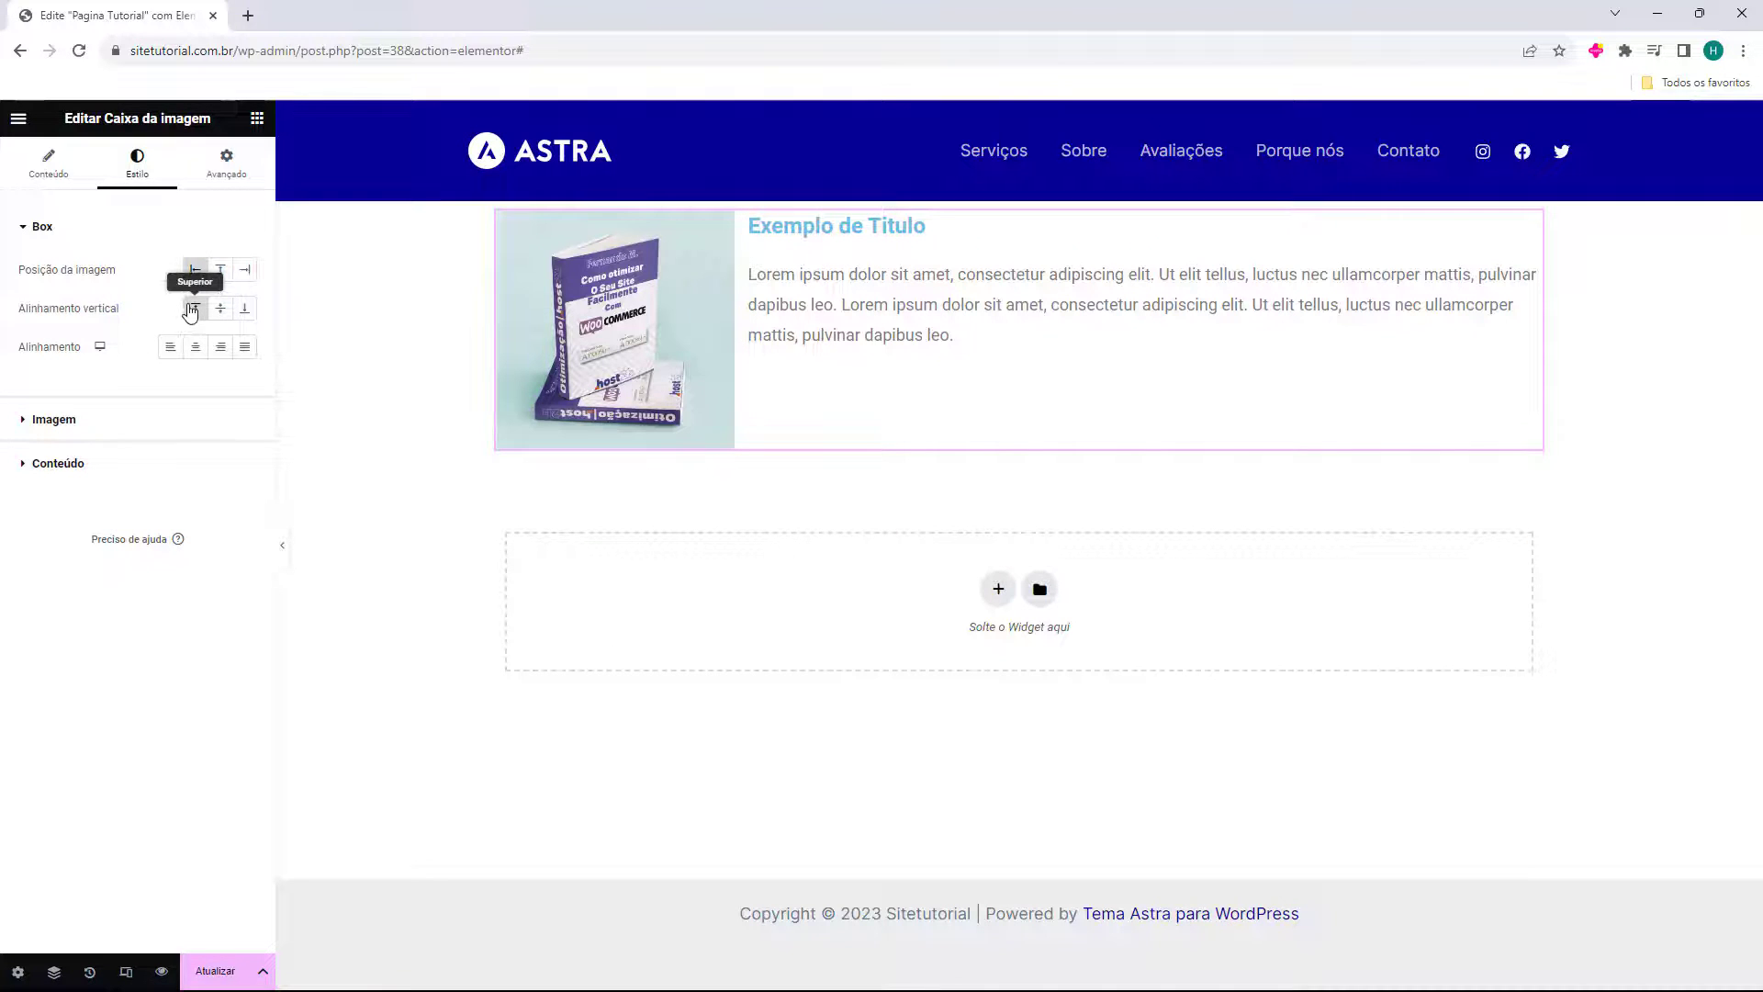
click(221, 308)
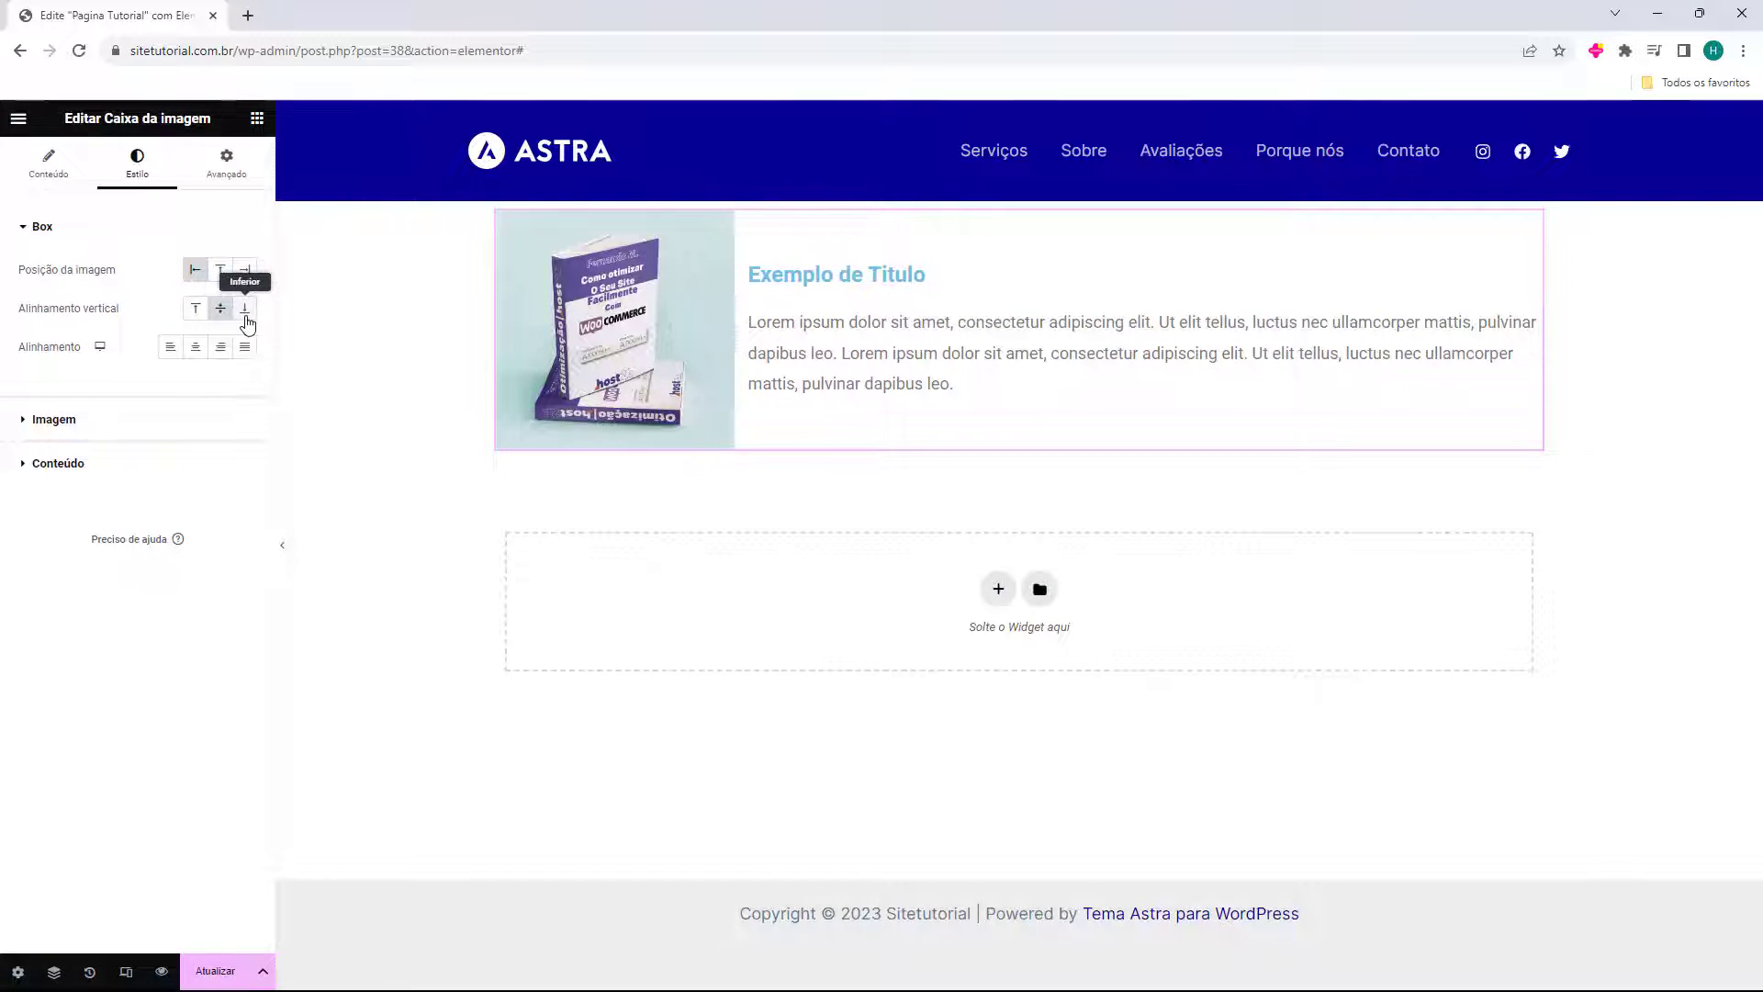
click(246, 316)
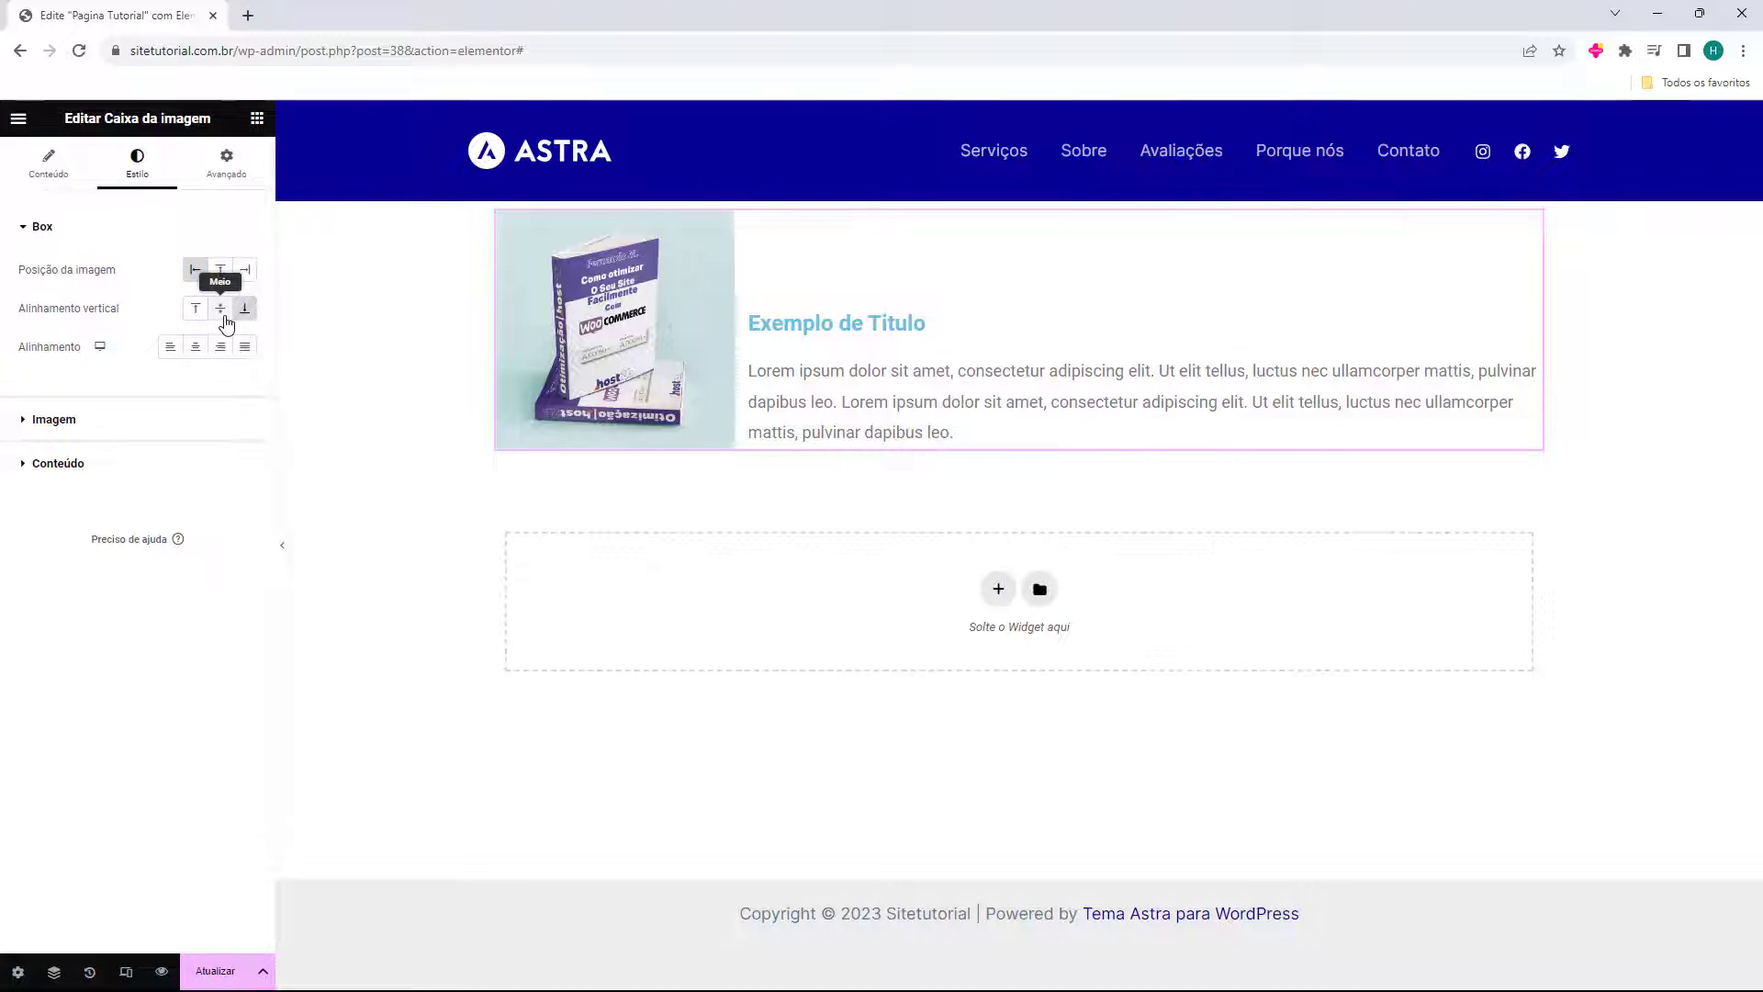
click(225, 317)
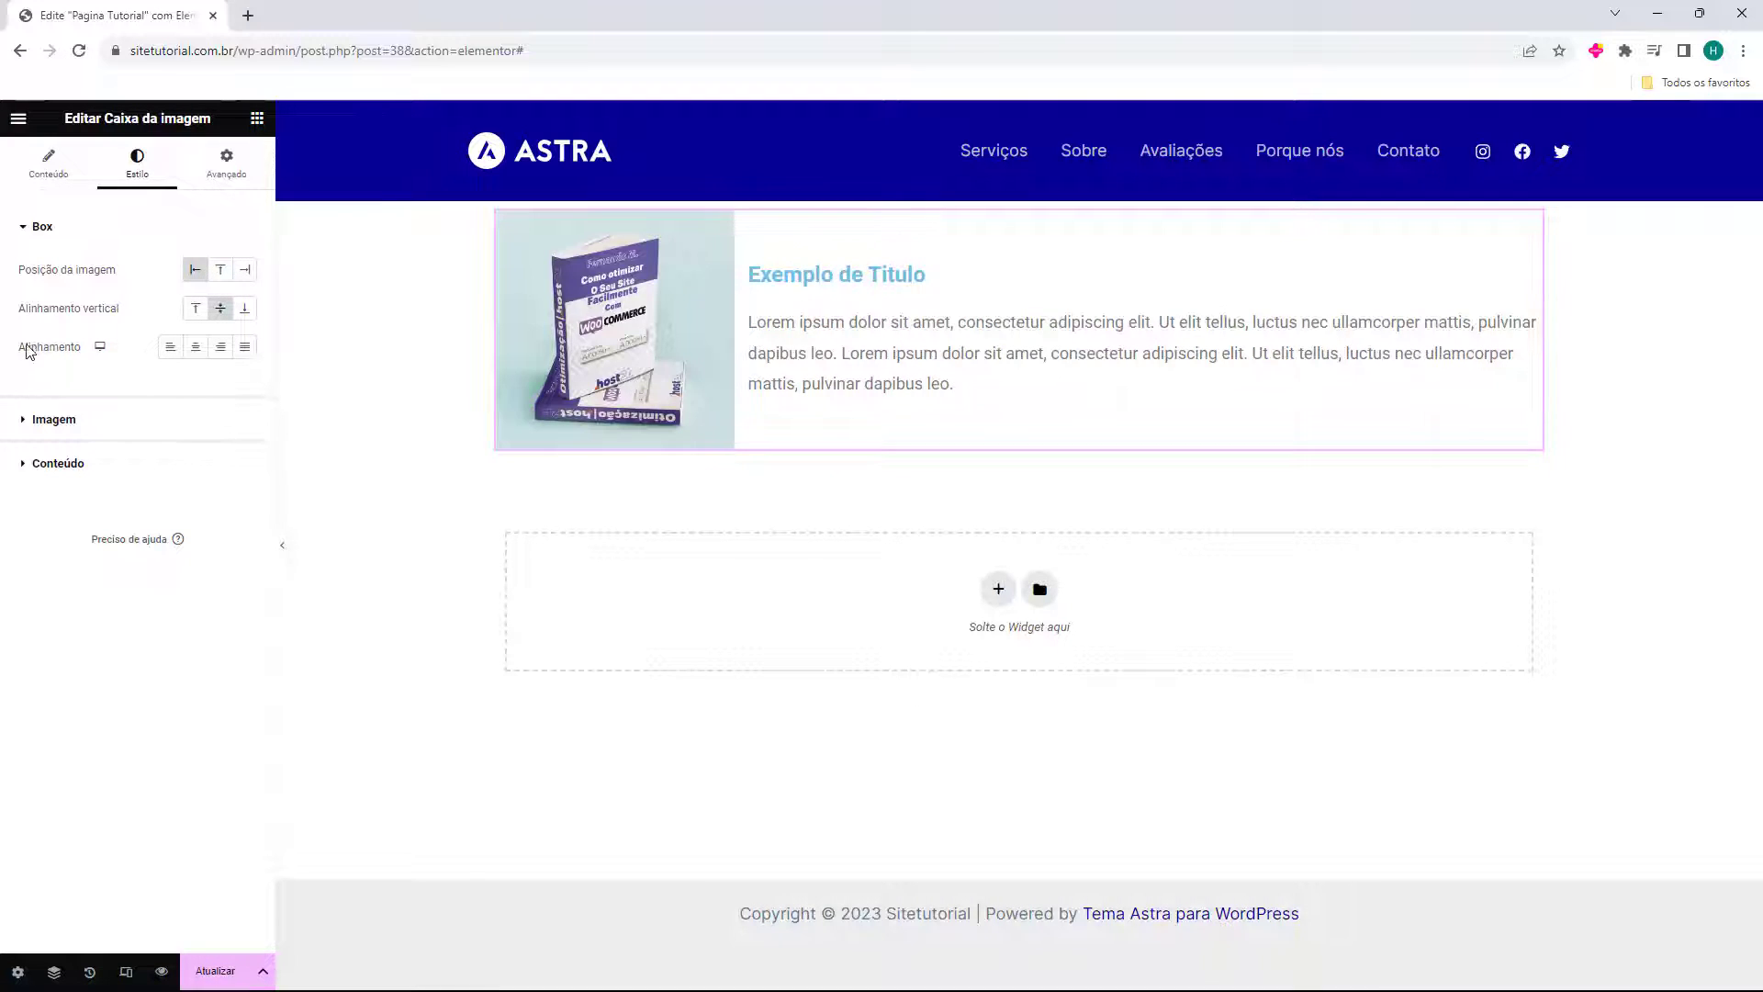
Try the Centralizar, Direita and Justificado text alignments in the image box, and set the alignment to Esquerda
drag(19, 347, 46, 349)
click(170, 350)
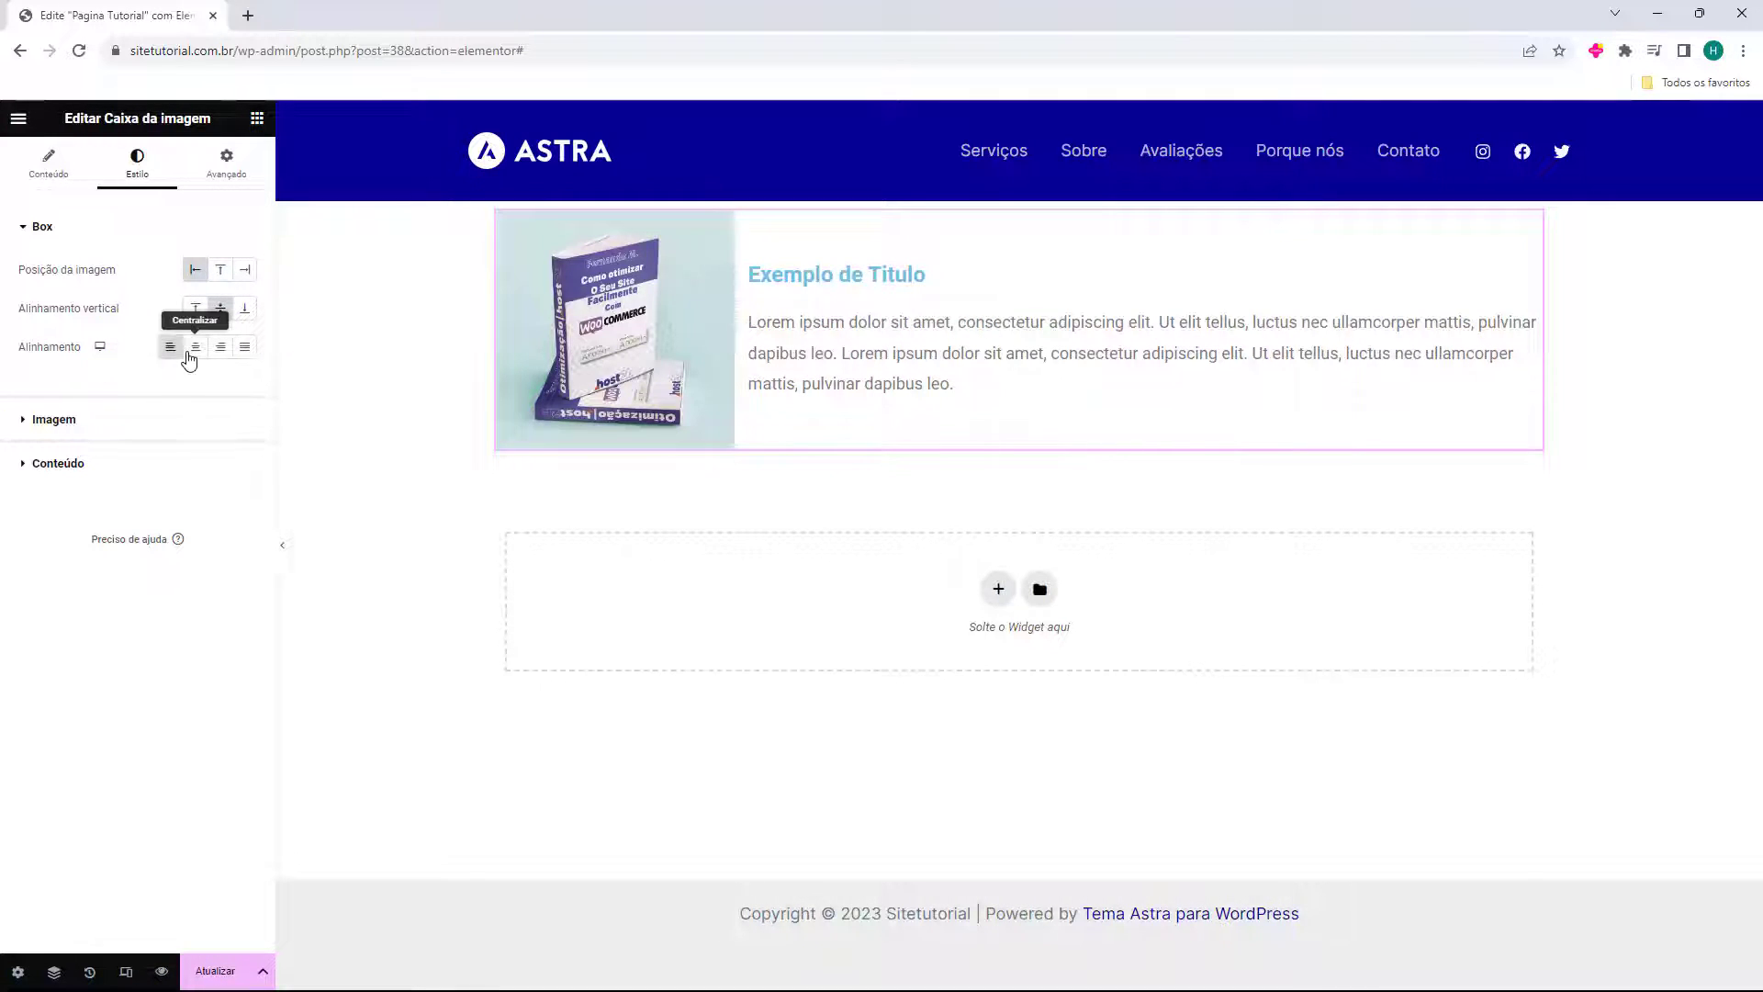
click(190, 357)
click(220, 351)
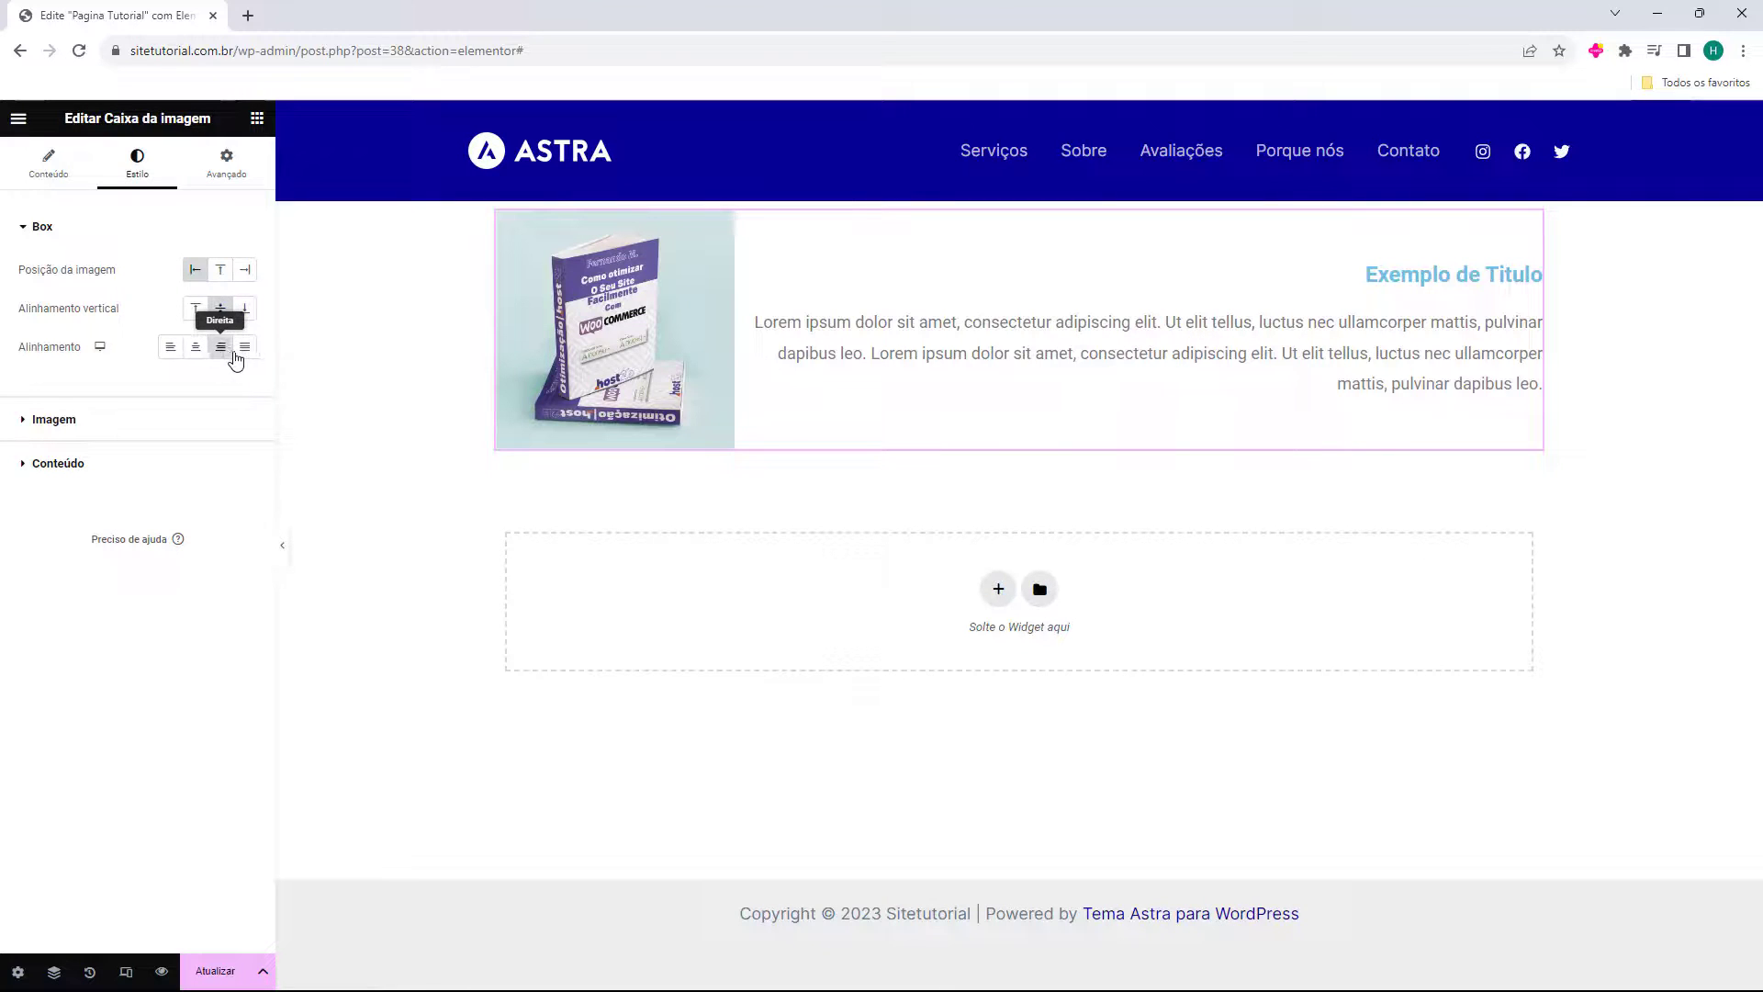
click(246, 353)
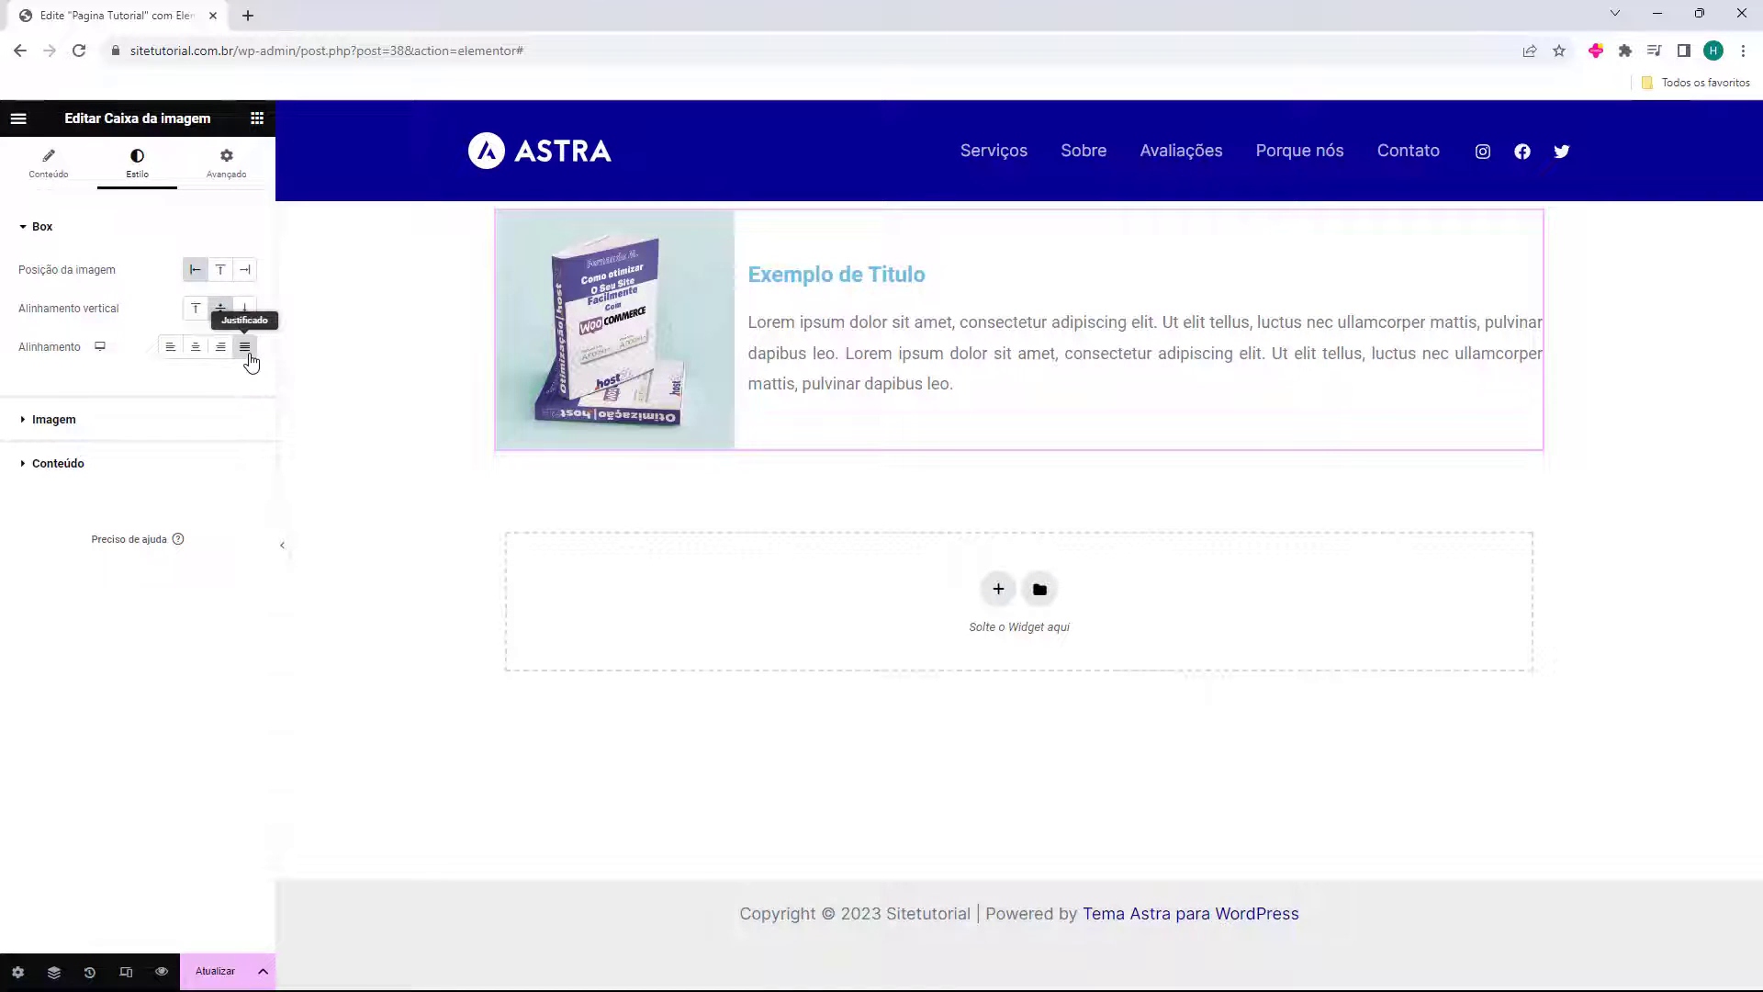
click(190, 357)
click(169, 354)
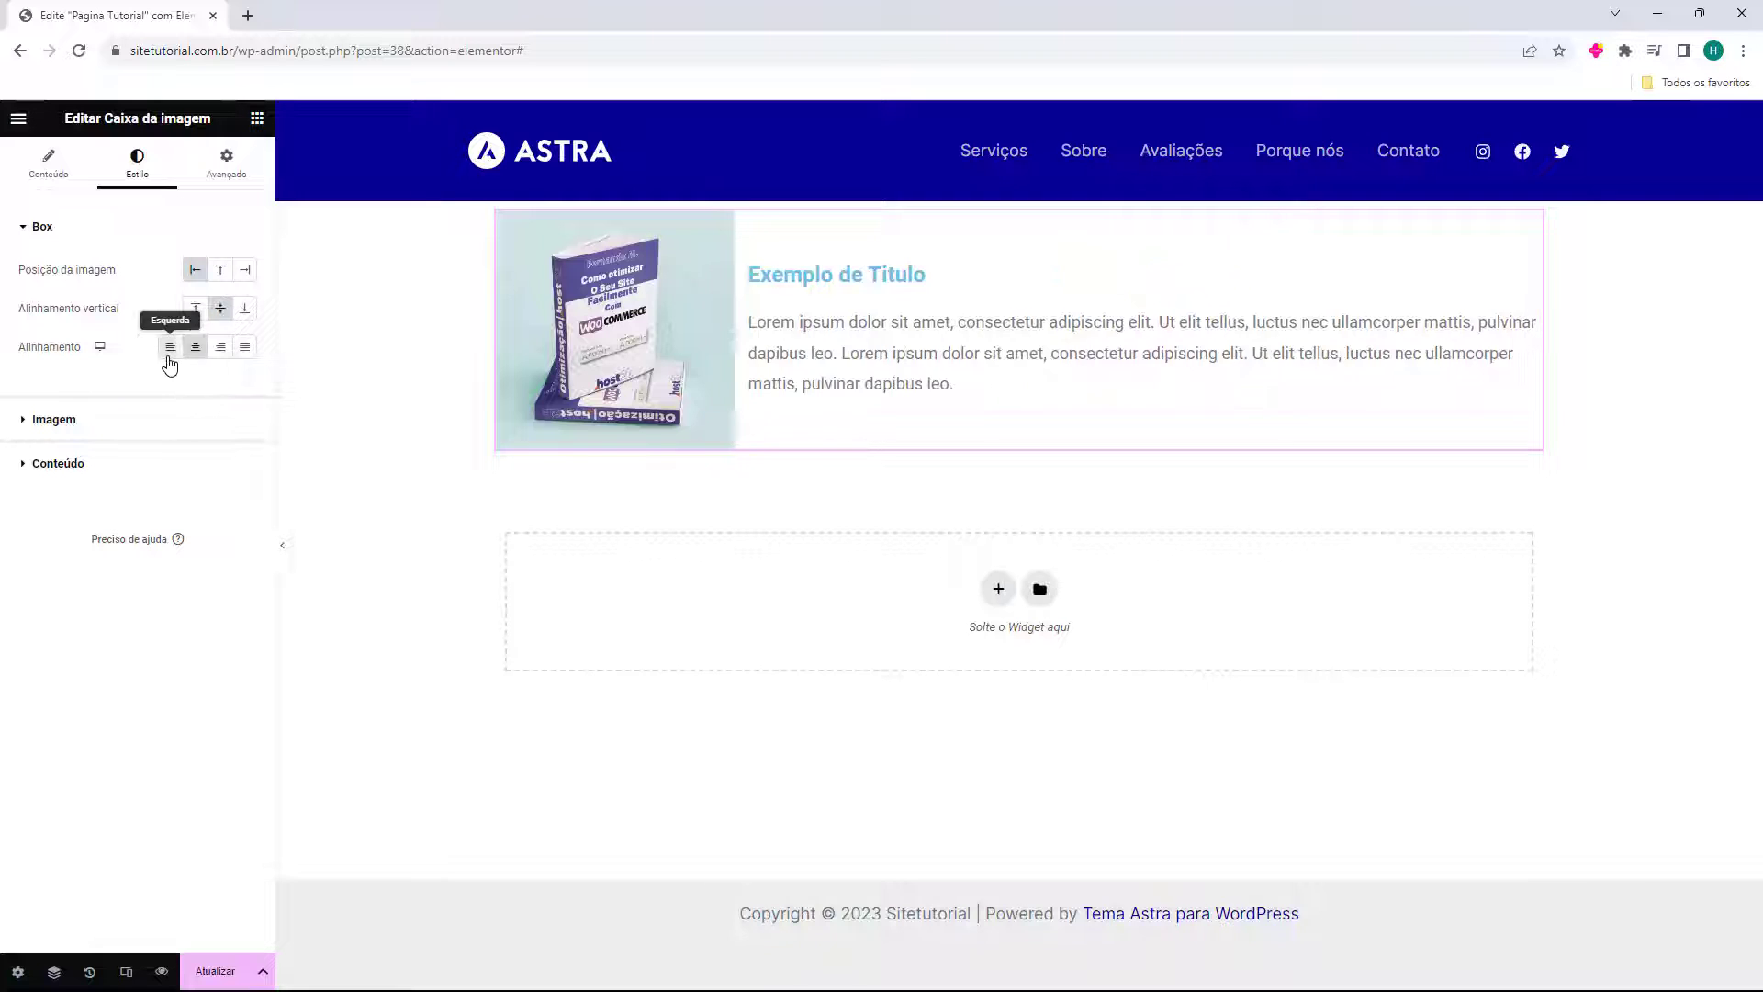
Set the spacing between the image box's picture and text to 20 px, with the picture width at 30%
click(64, 418)
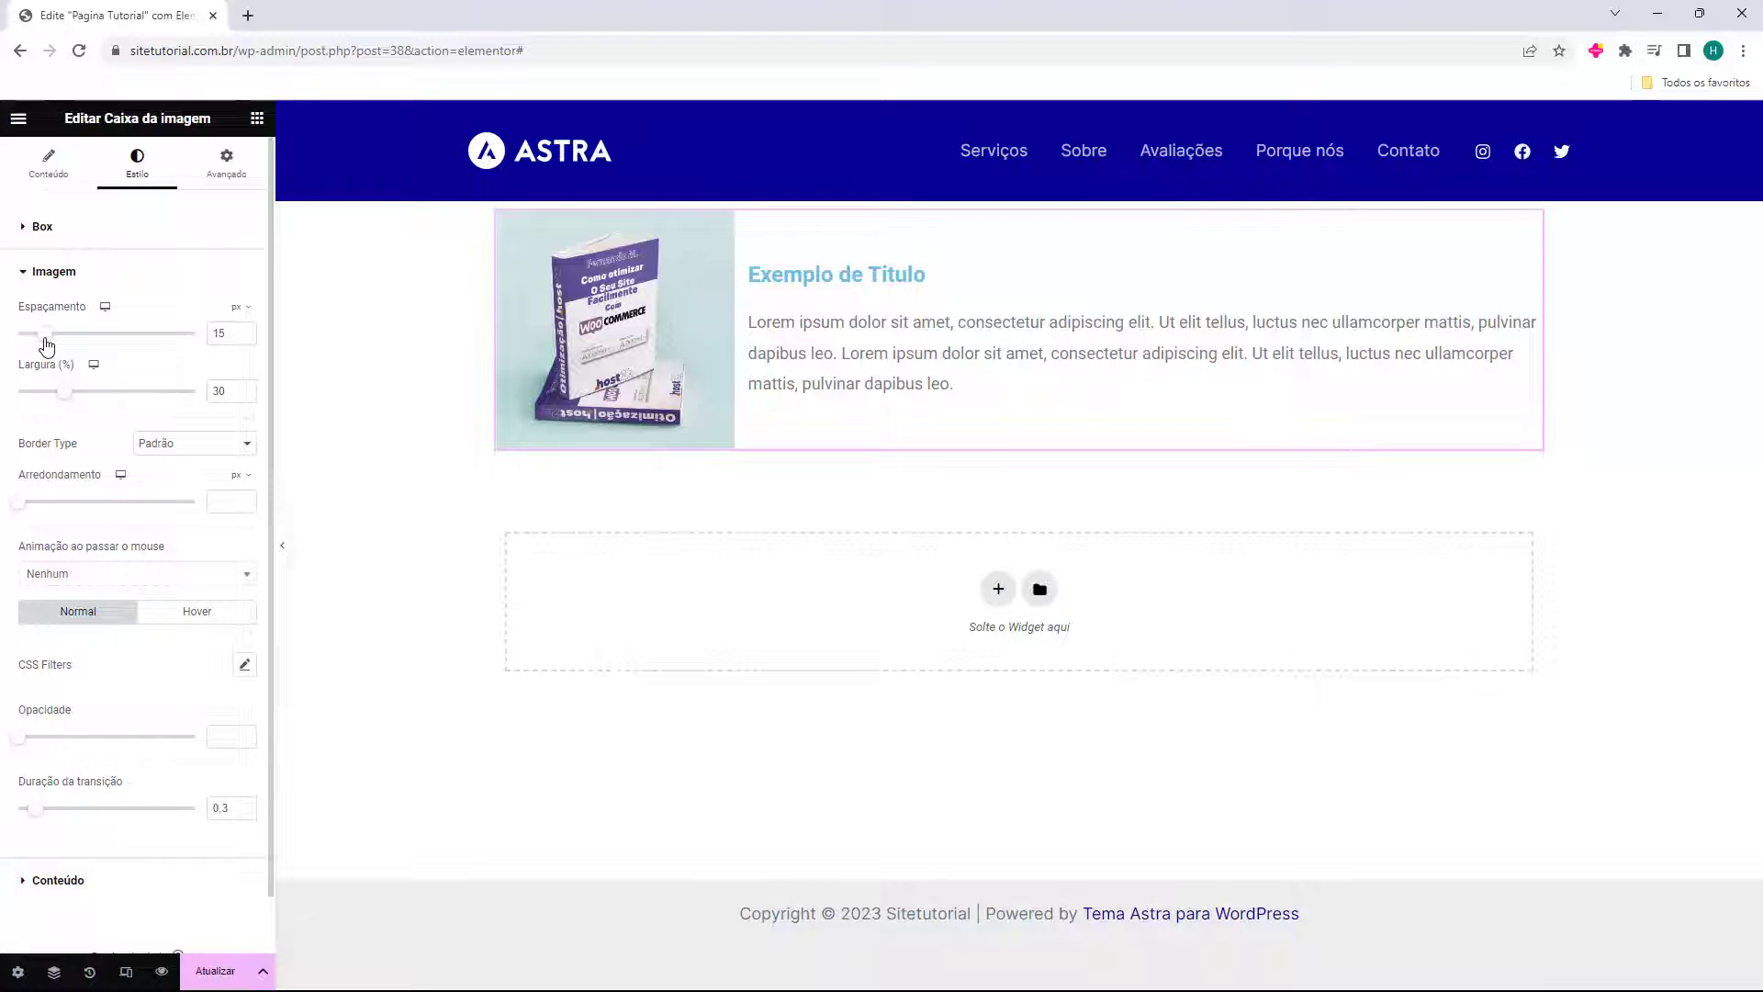
drag(47, 346, 66, 400)
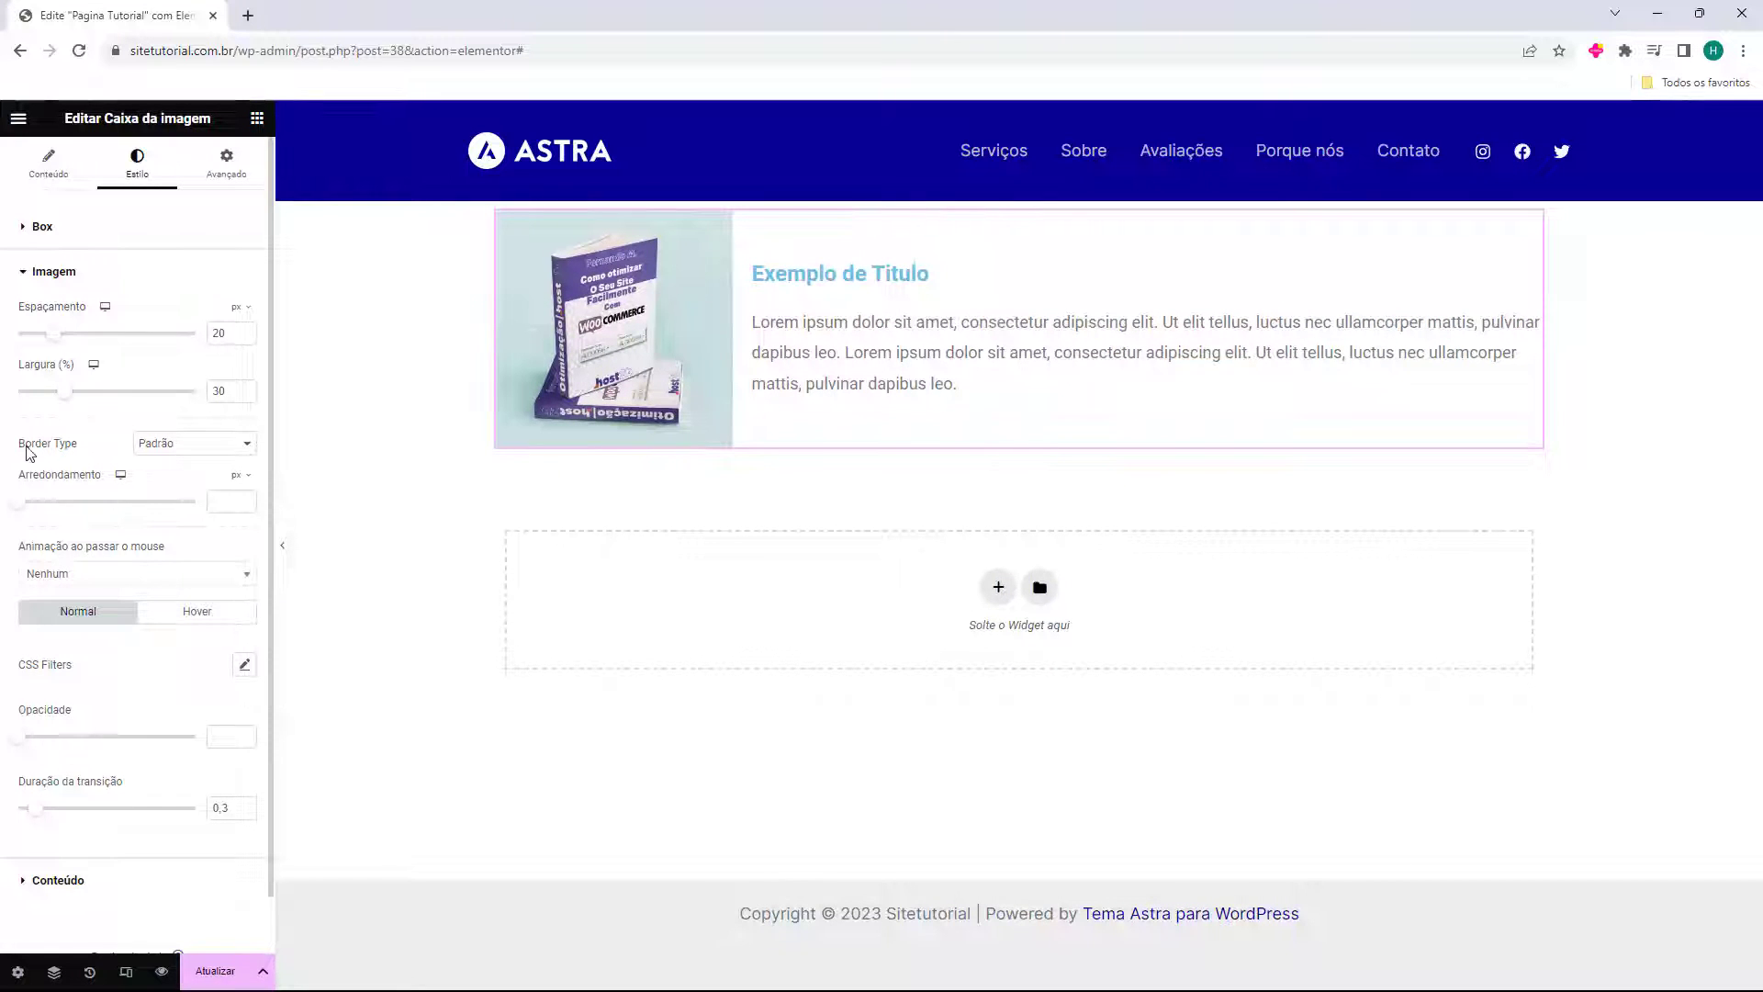
Try Duplo and Sólido borders on the picture, giving the solid border a 10 px width and different colours
click(147, 444)
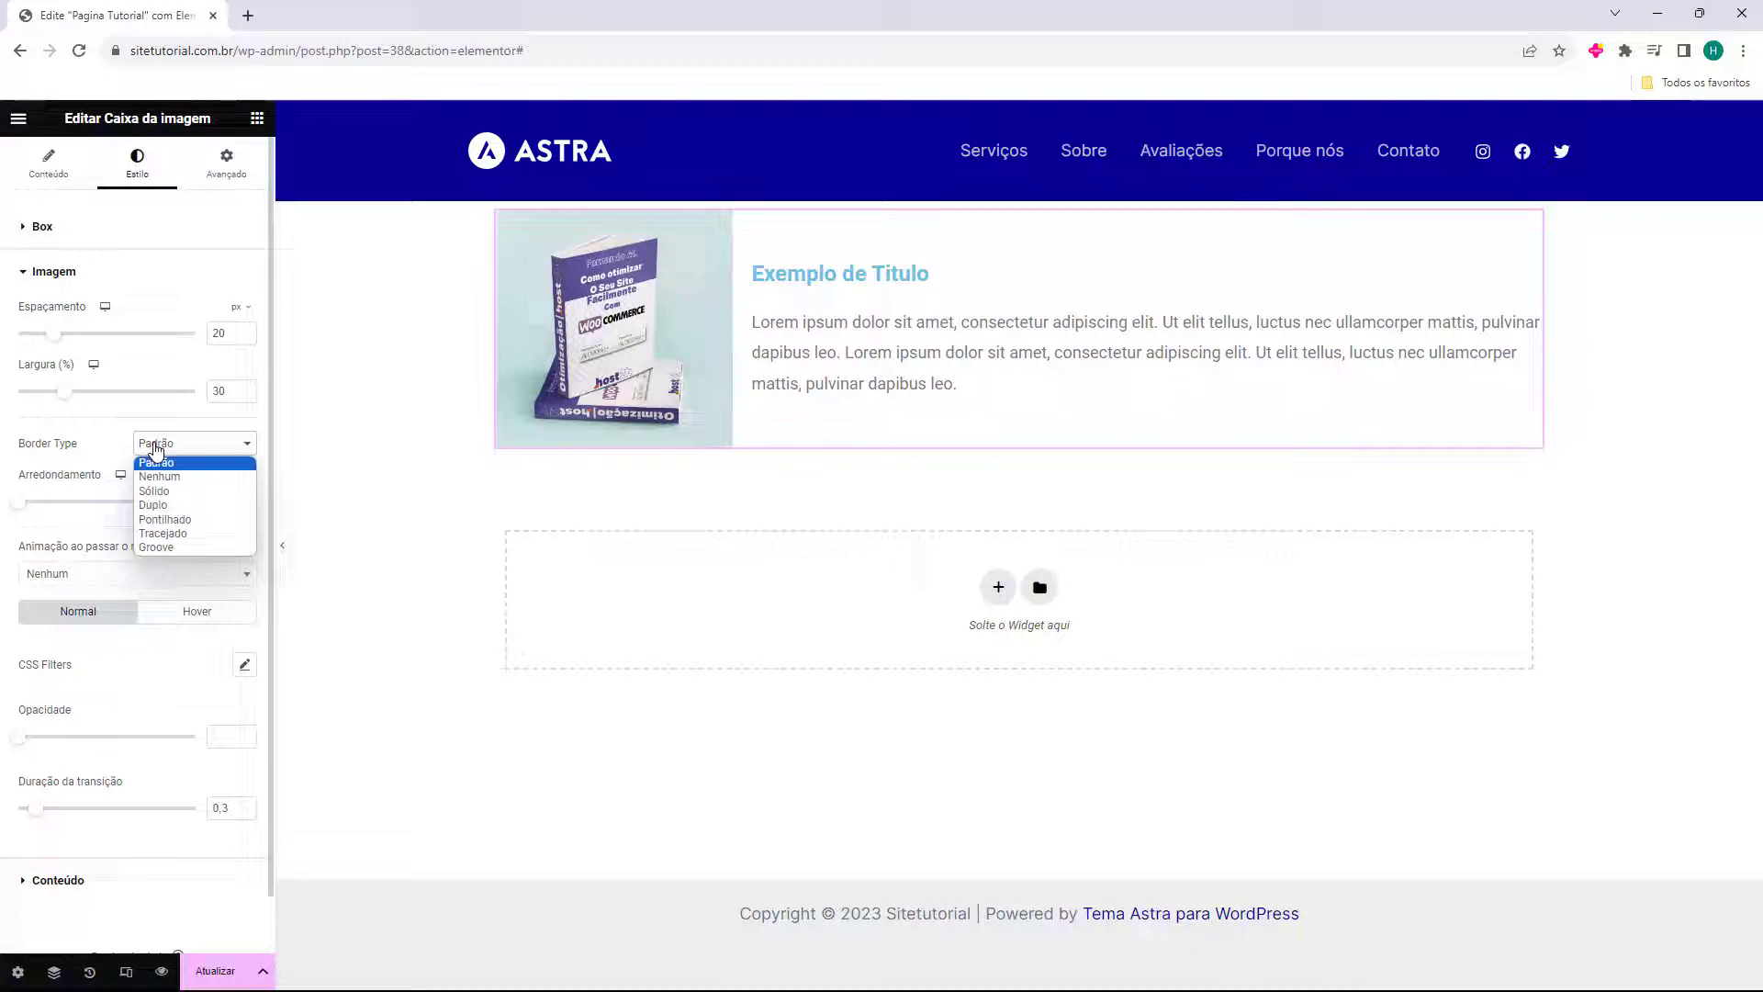
click(154, 491)
click(185, 445)
click(184, 504)
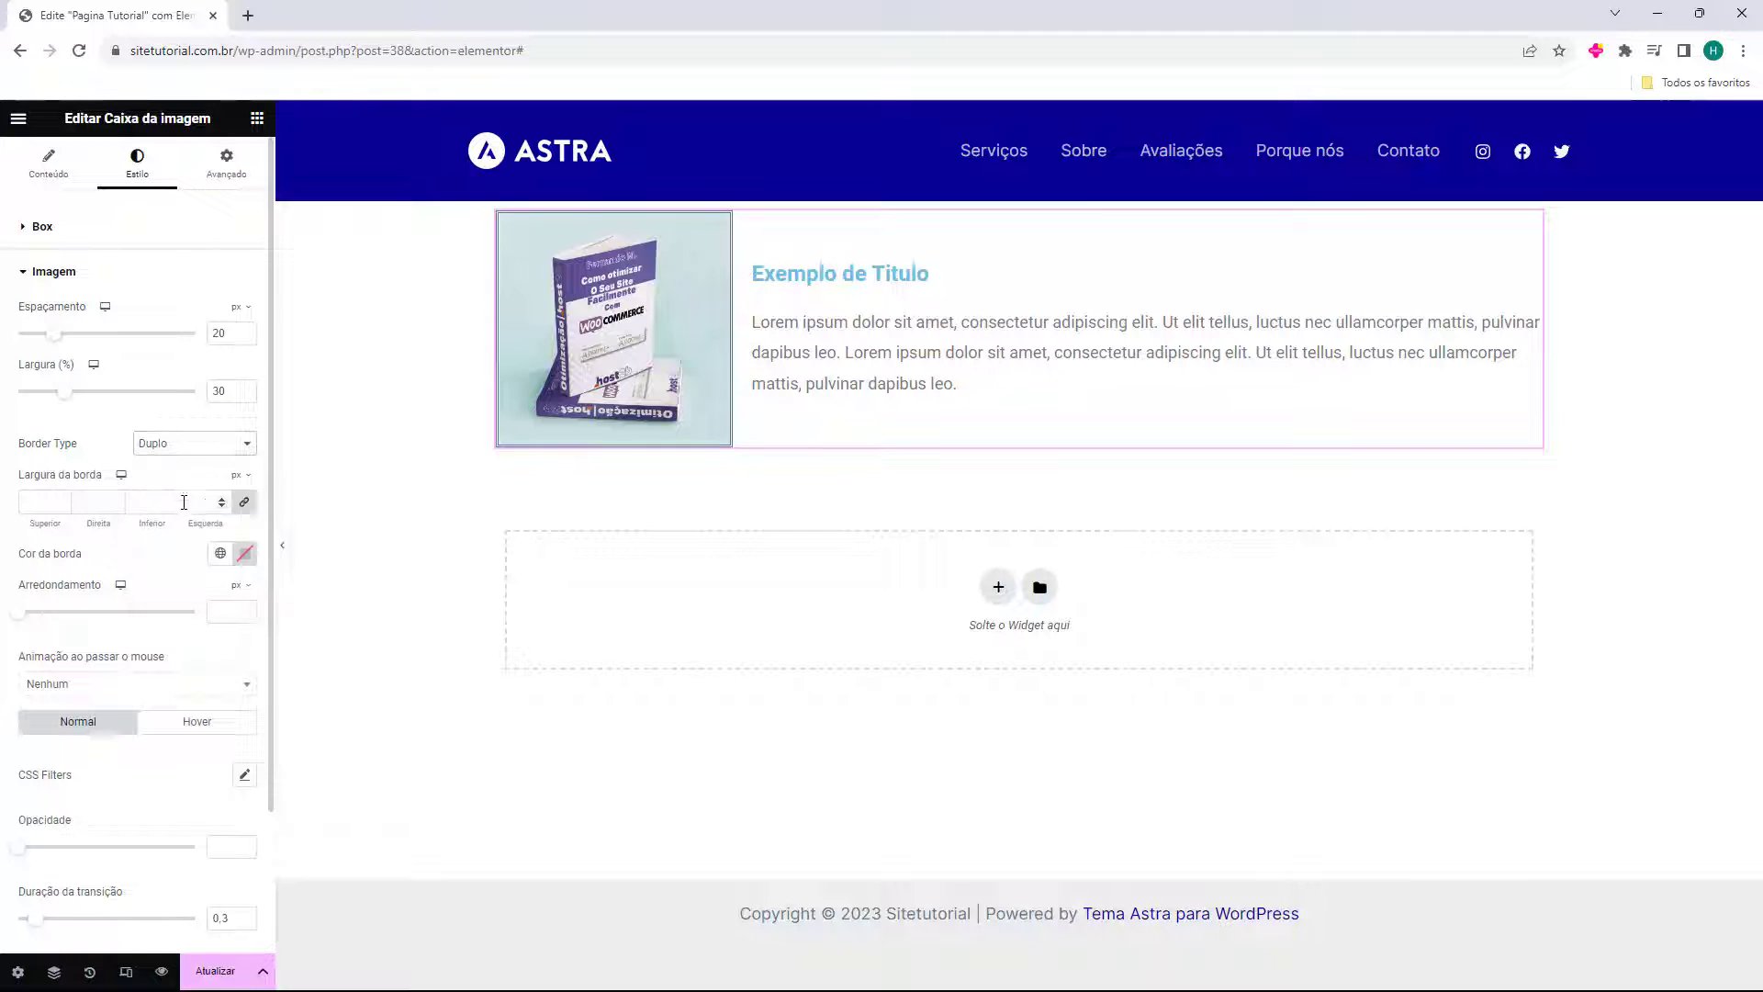
click(198, 445)
click(186, 493)
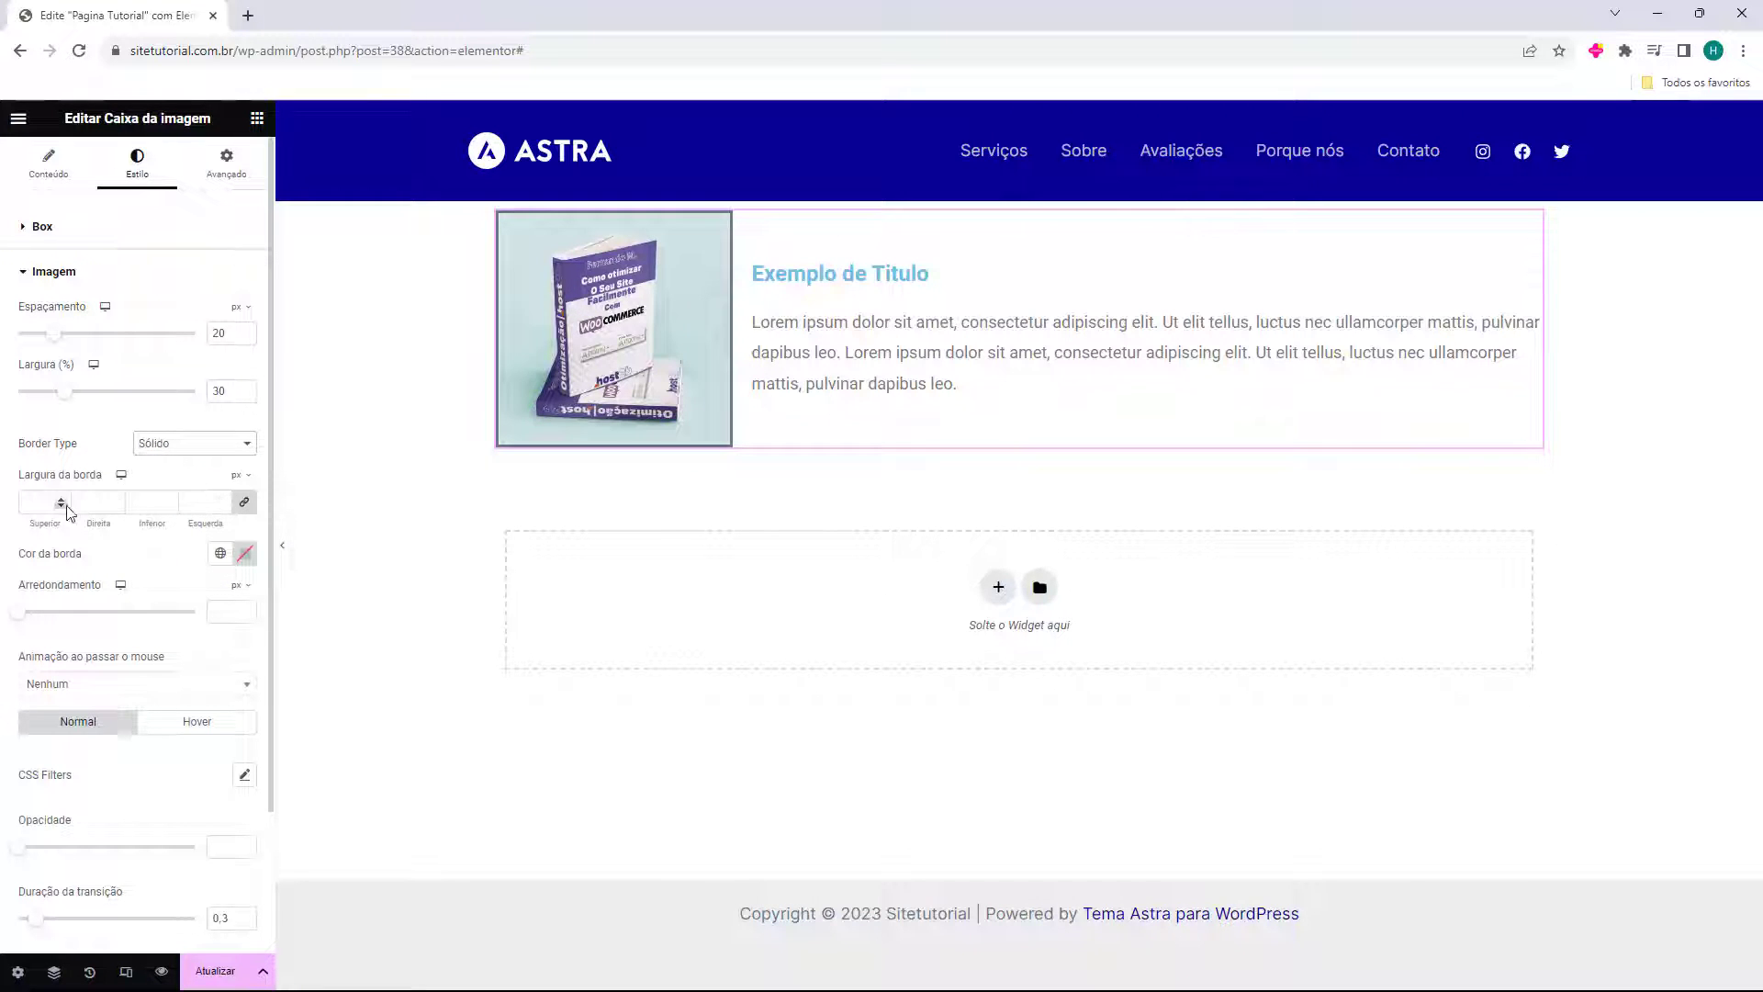
drag(62, 501, 49, 558)
click(245, 554)
drag(262, 643, 79, 590)
click(98, 549)
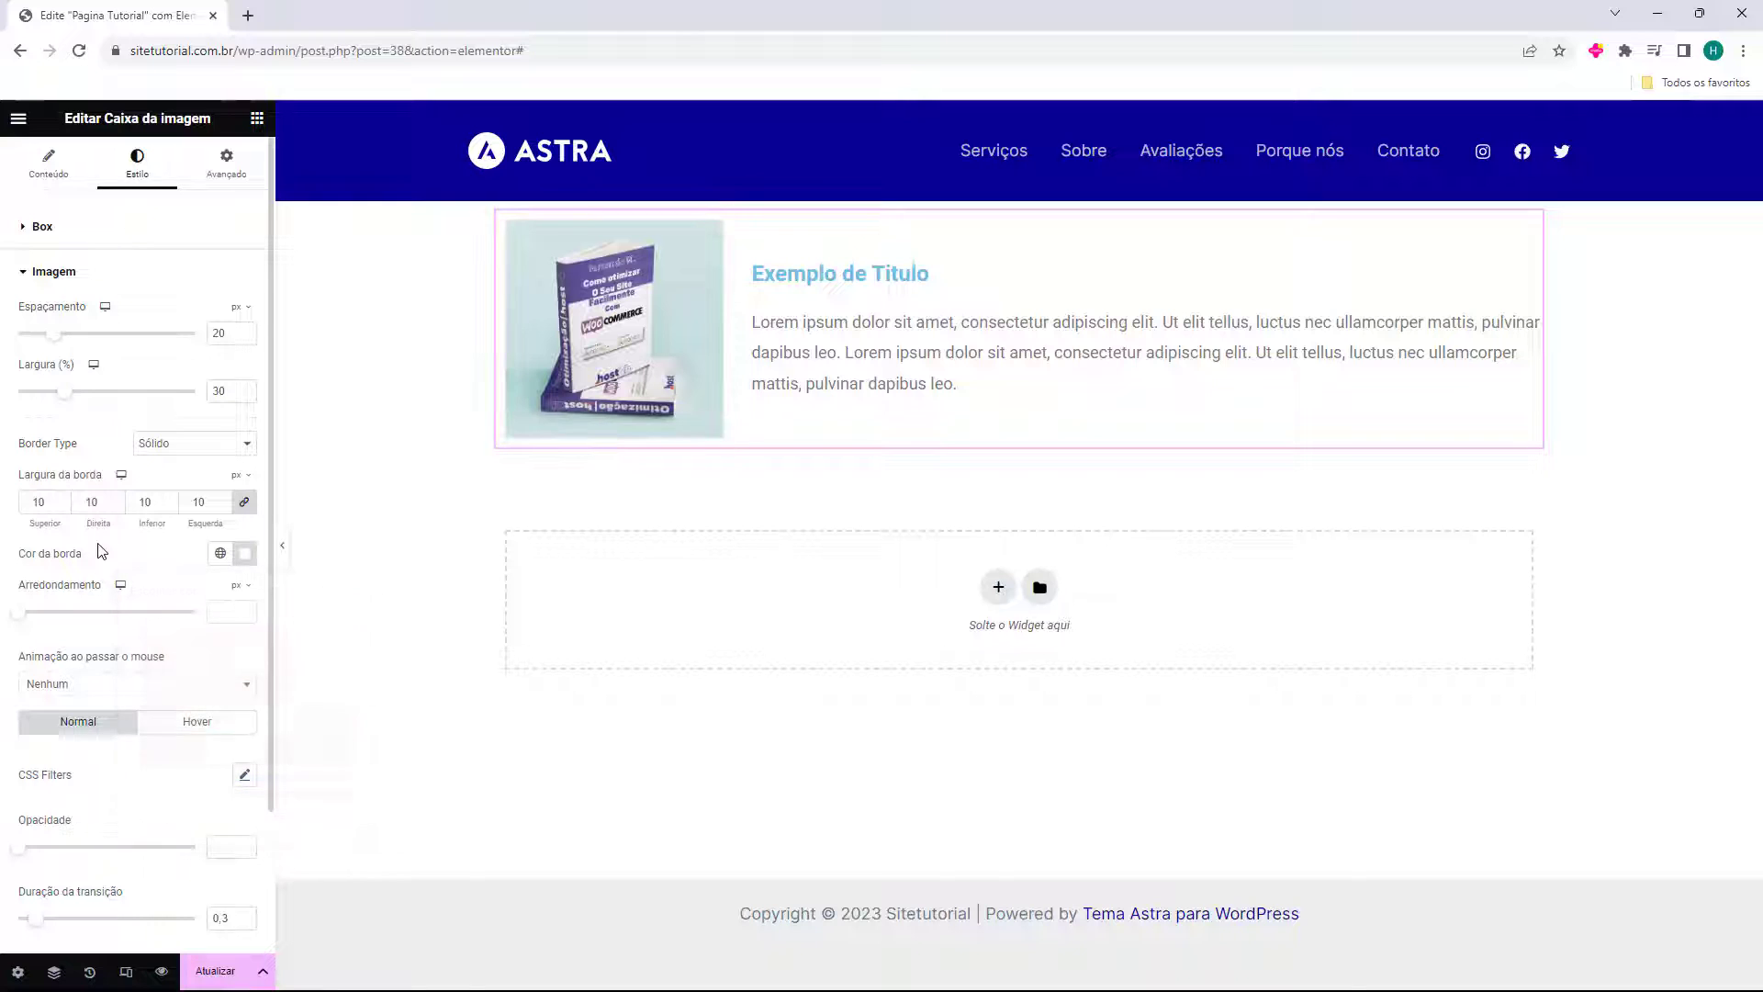
click(246, 553)
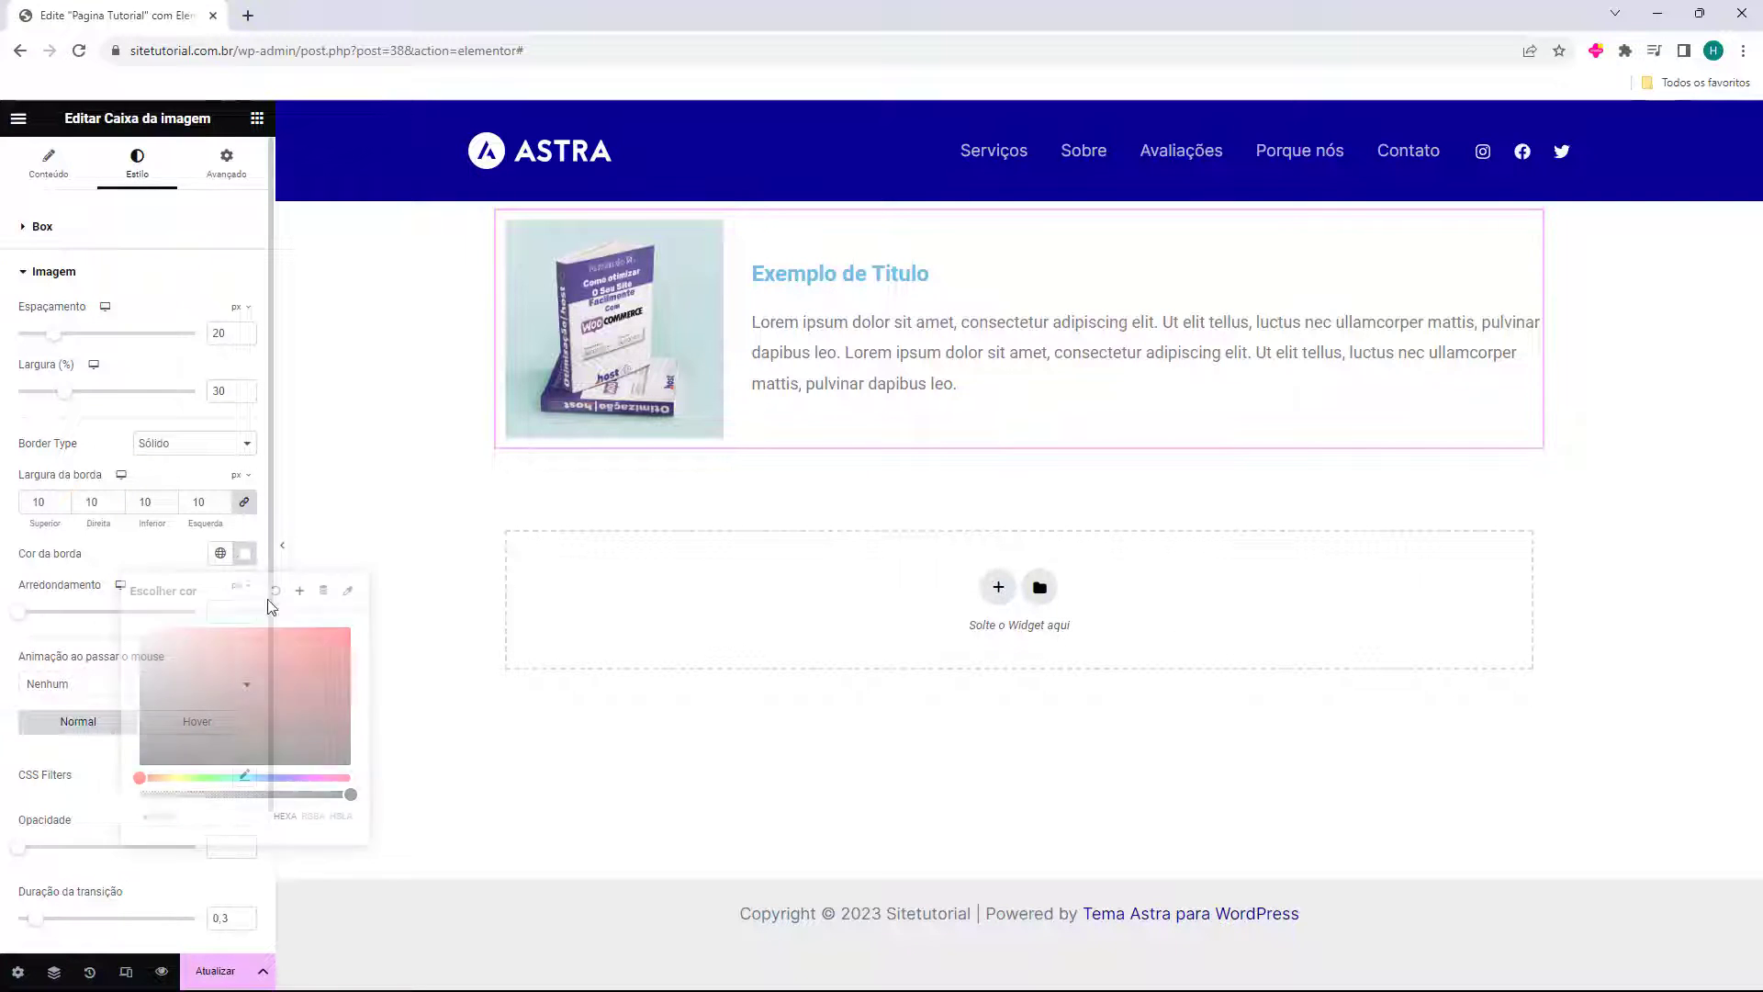
drag(316, 707, 331, 764)
Return the picture's border type to Padrão and set its corner rounding to 15 px
drag(18, 614, 56, 633)
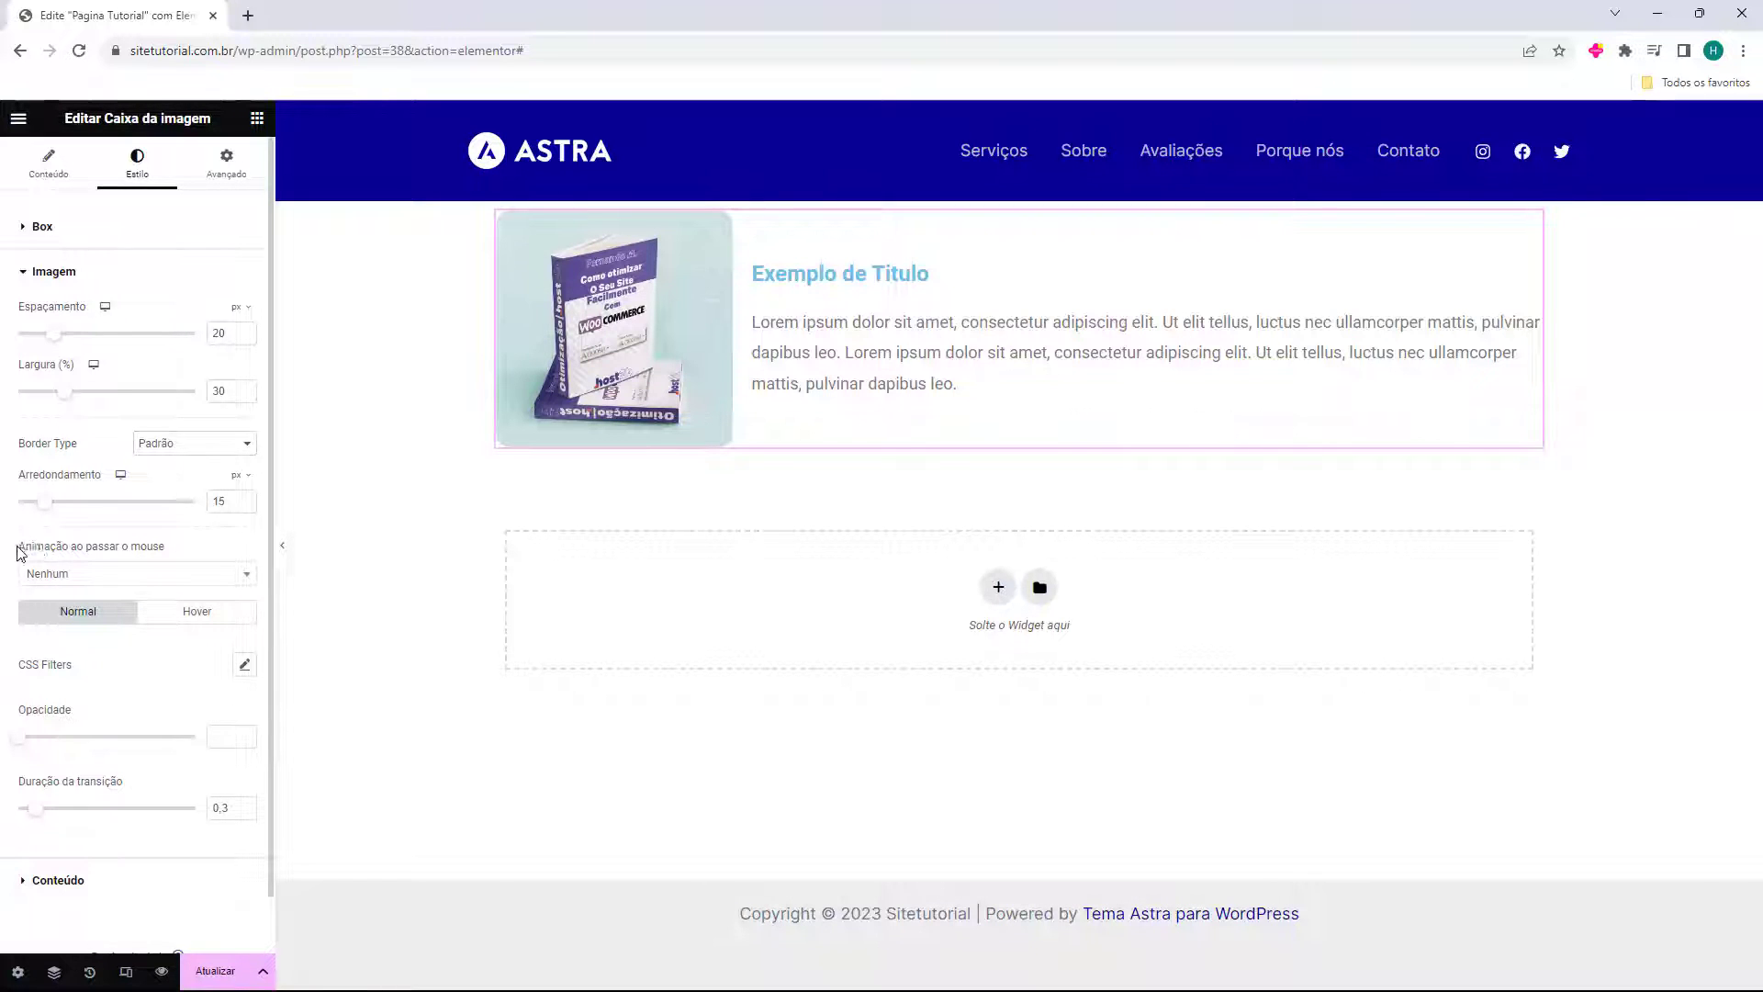
Try the Shrink, Grow and Float hover animations on the picture, and return the animation to Nenhum
drag(18, 551, 141, 551)
click(85, 574)
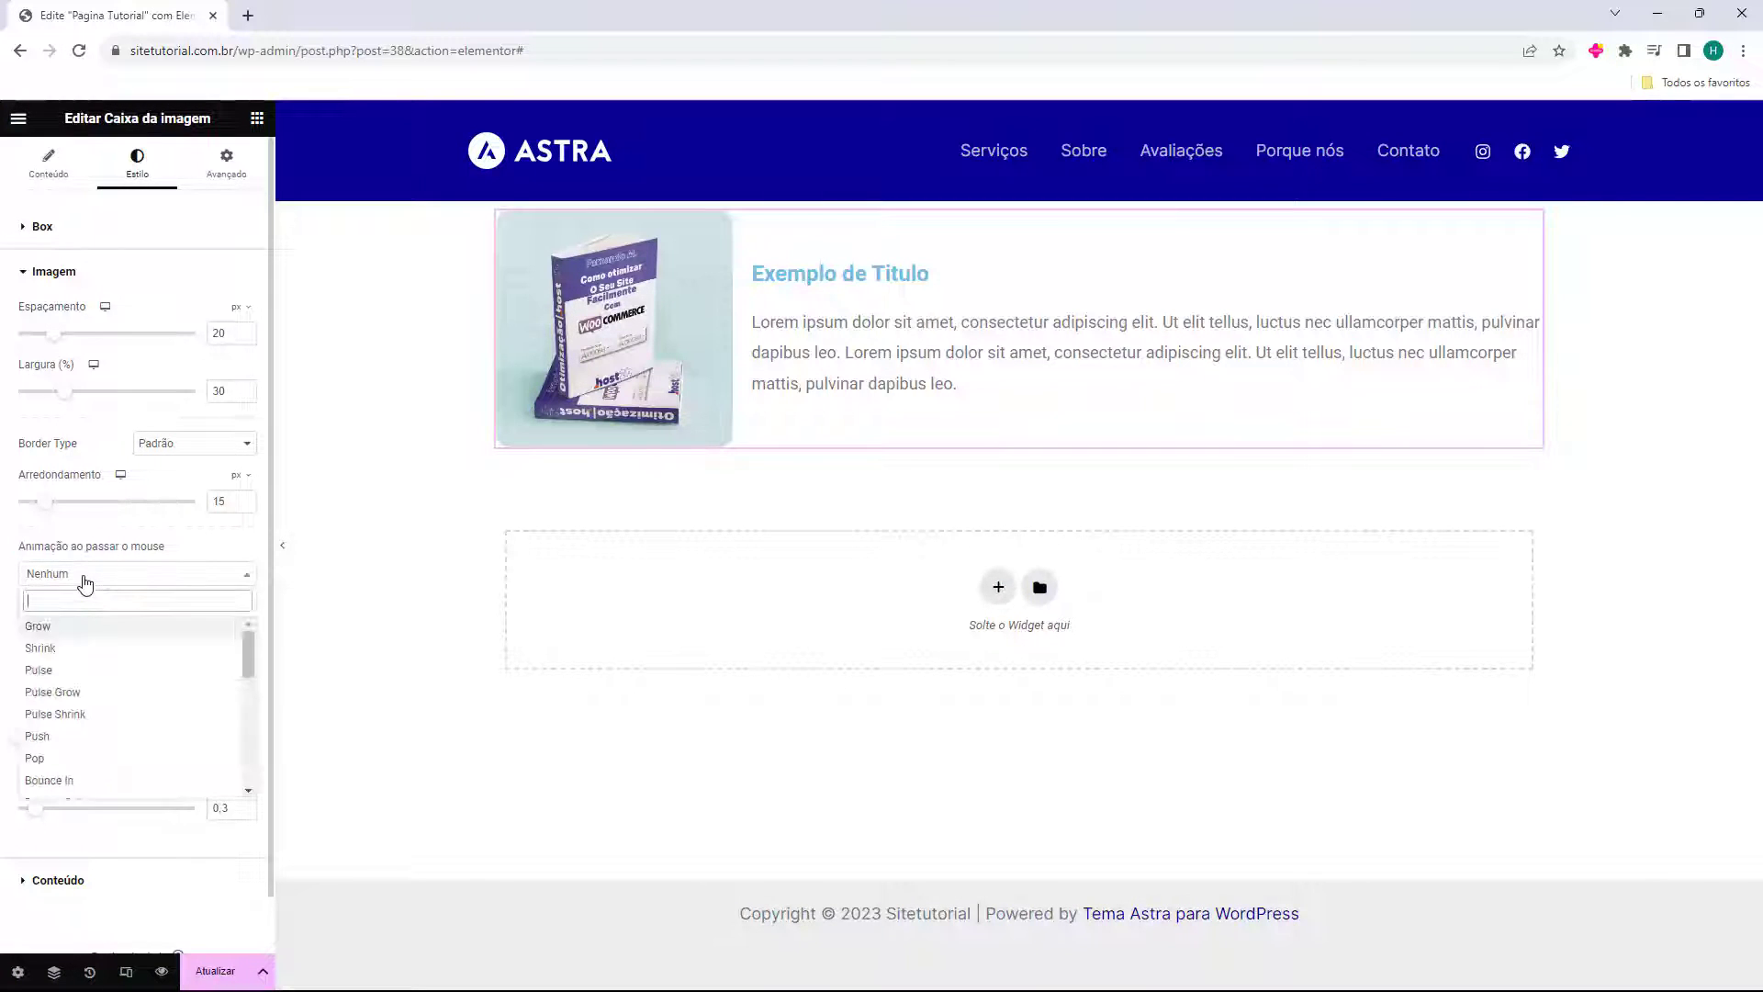
click(41, 648)
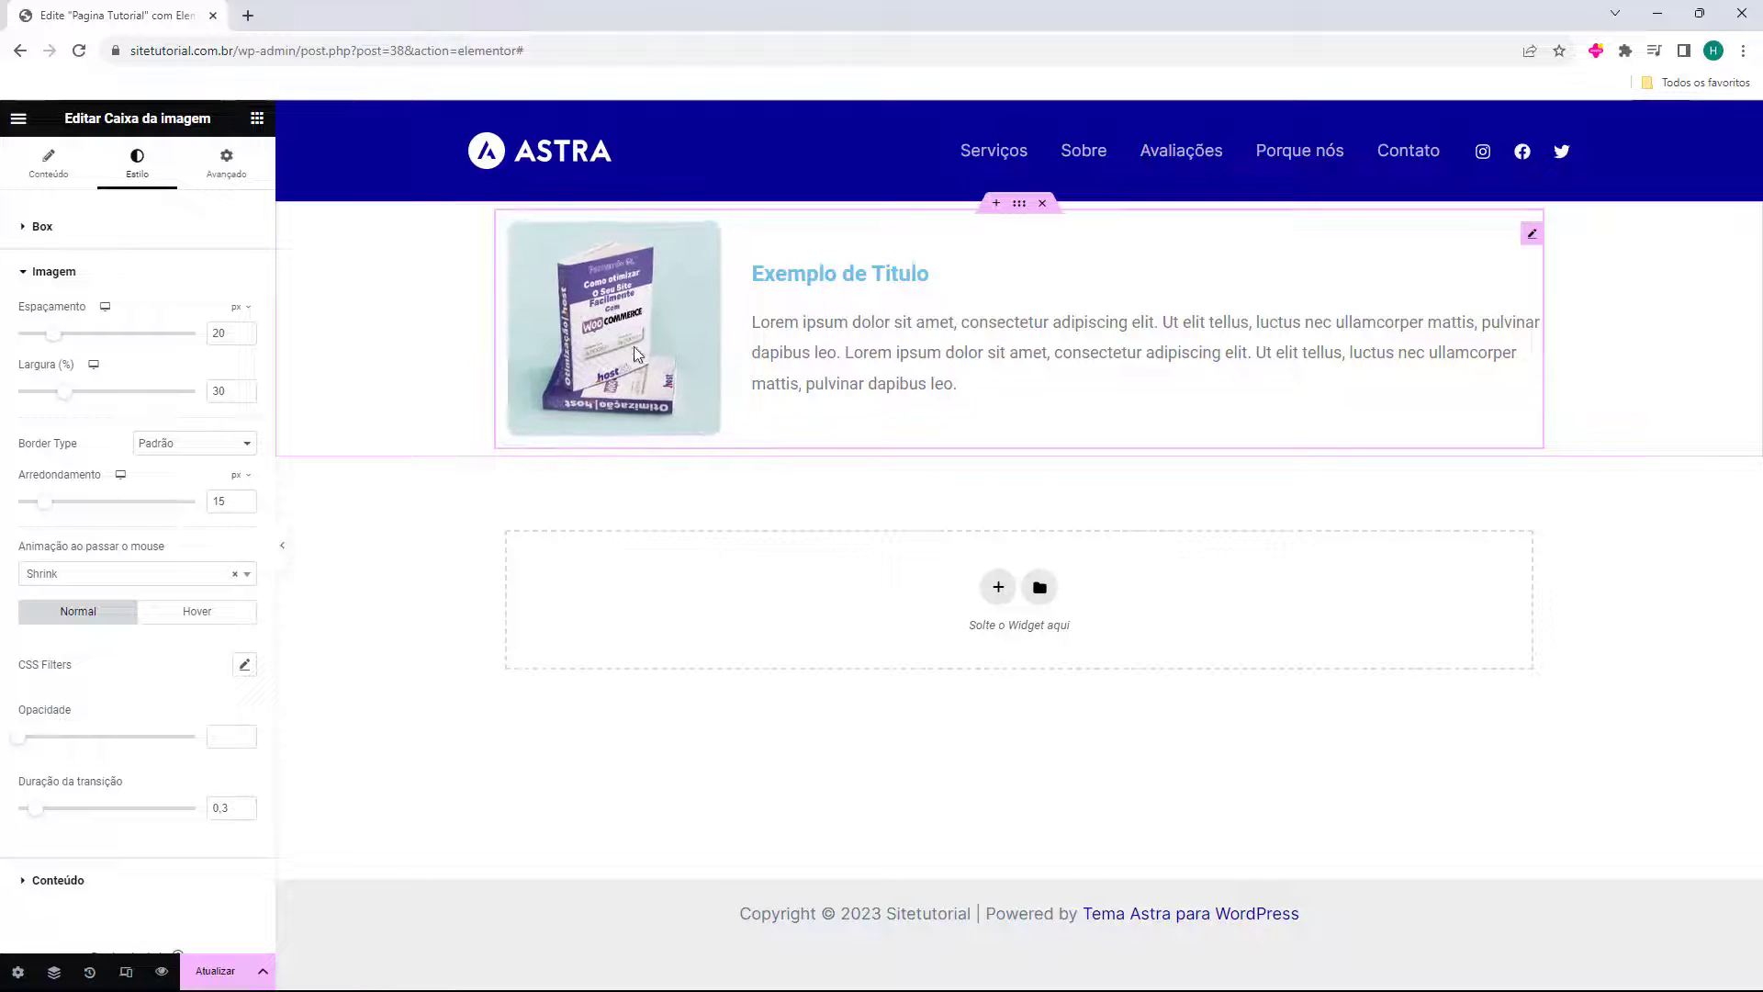
click(115, 576)
click(90, 638)
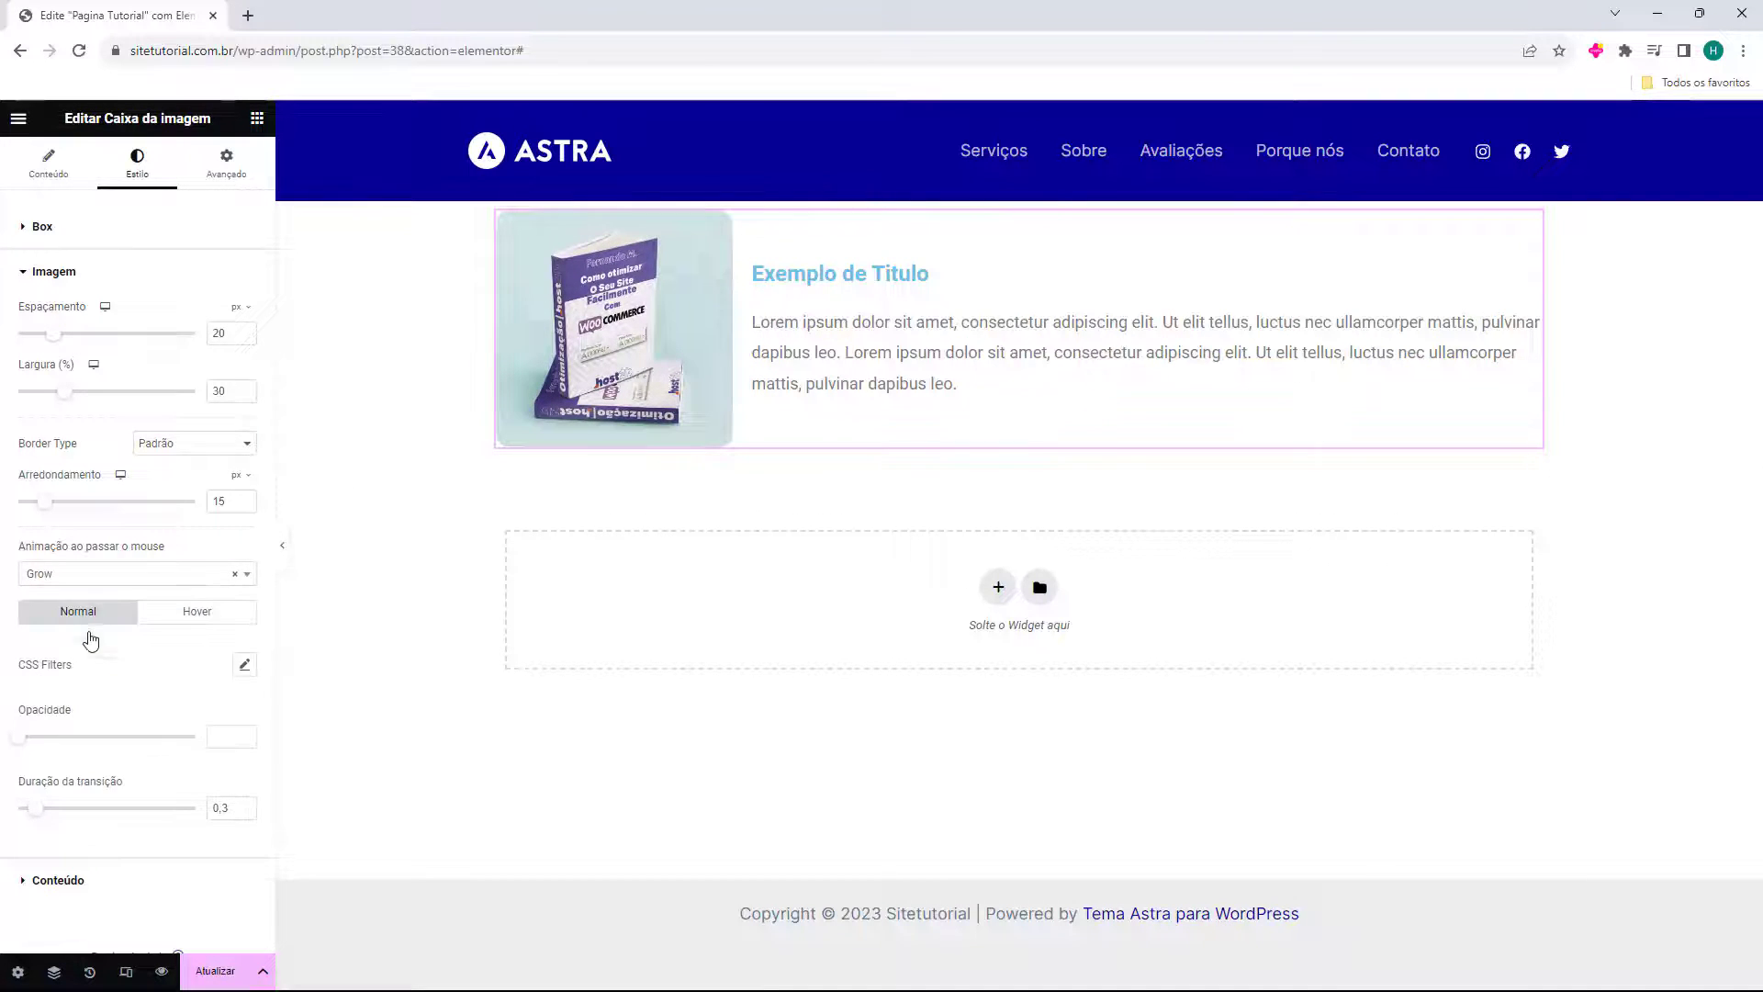
click(149, 576)
scroll(112, 682, down, 2)
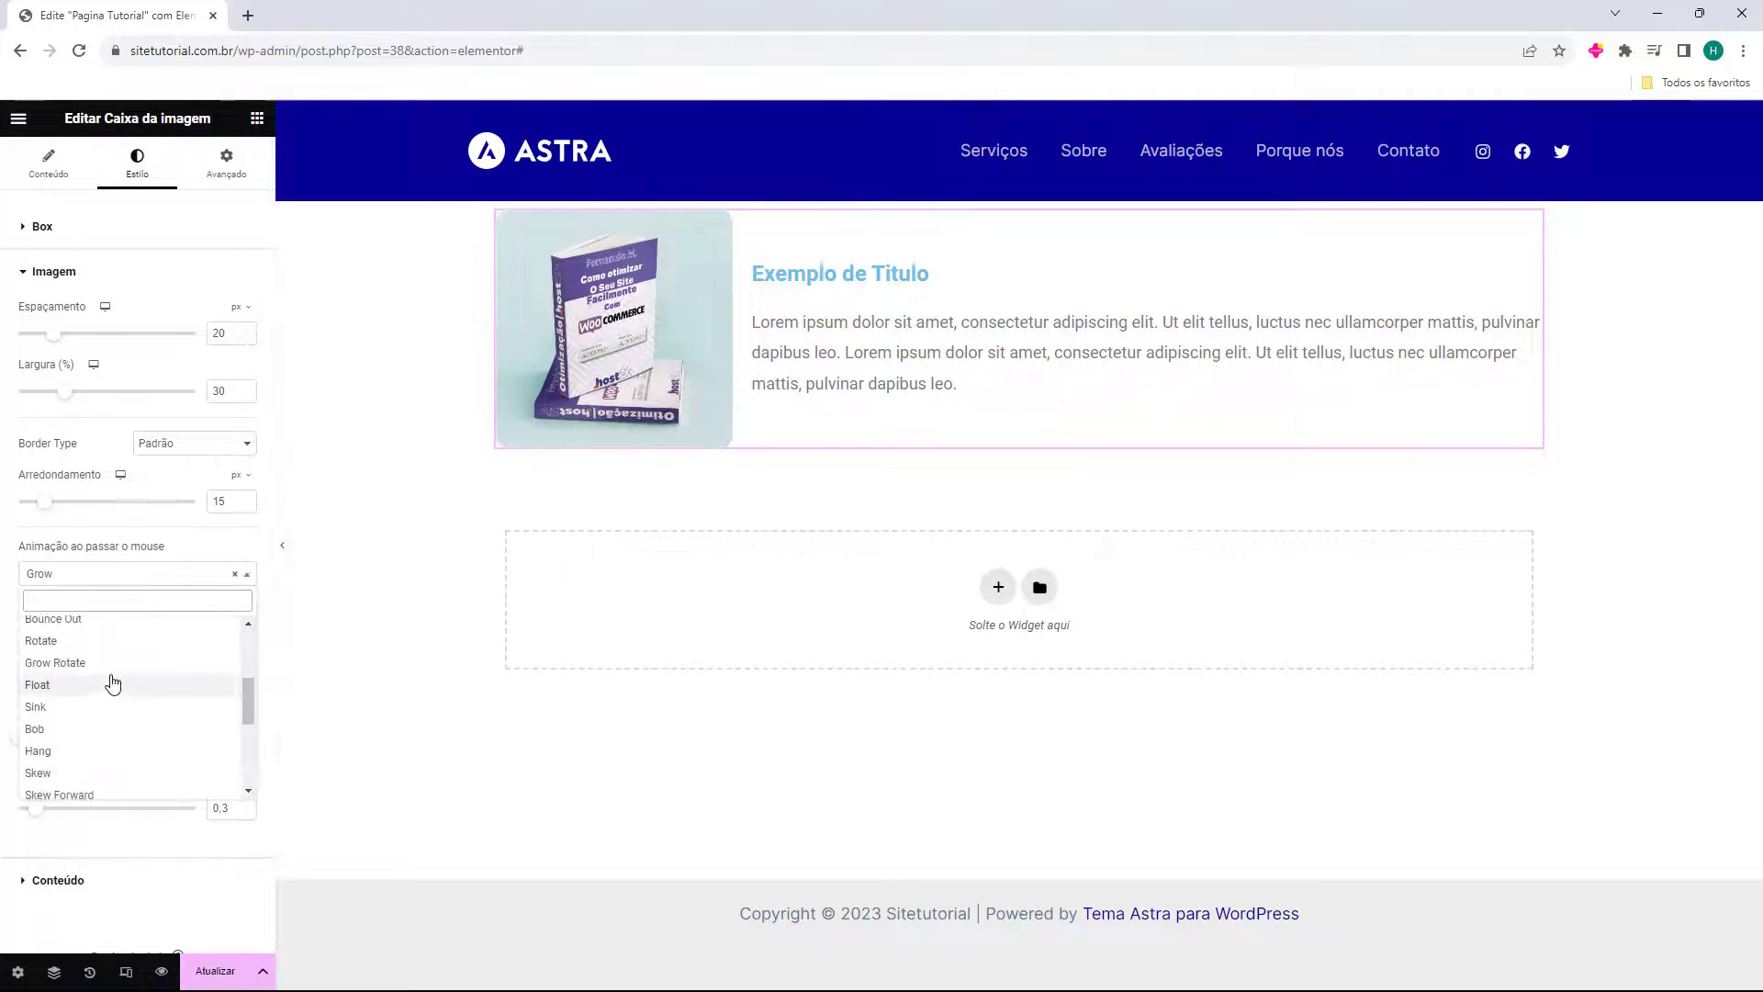
click(112, 684)
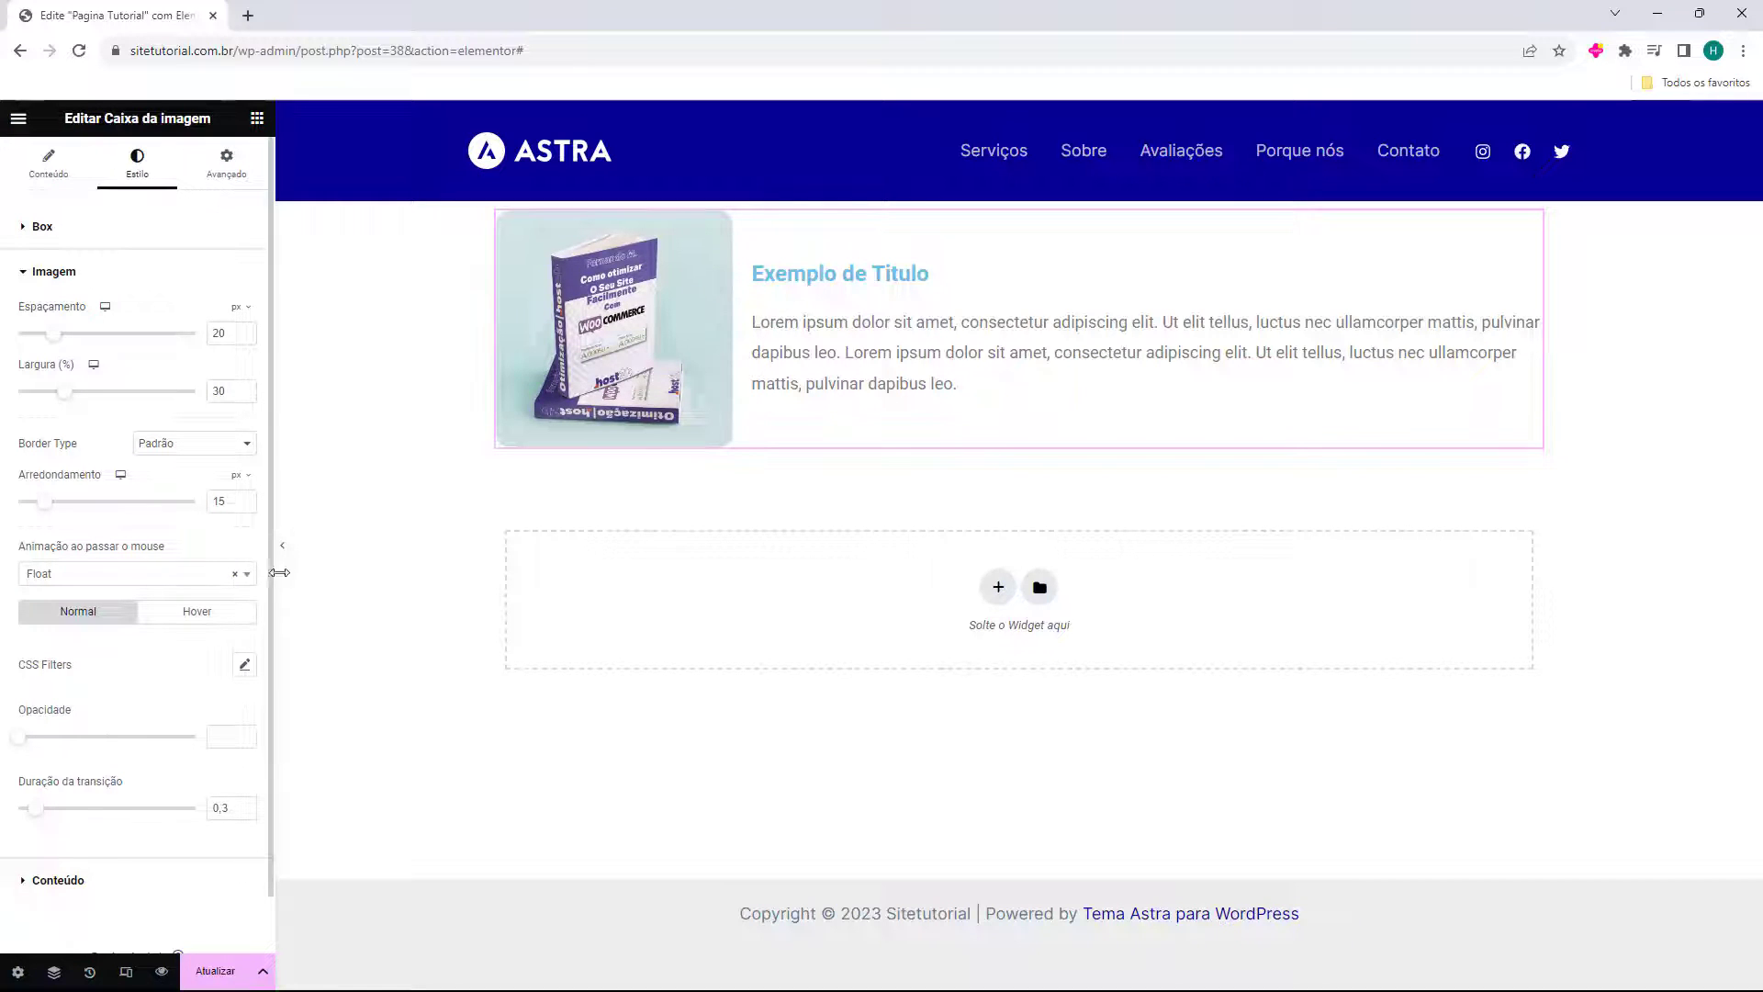
click(235, 573)
View the CSS filter settings available for the picture, and close them without making changes
click(244, 665)
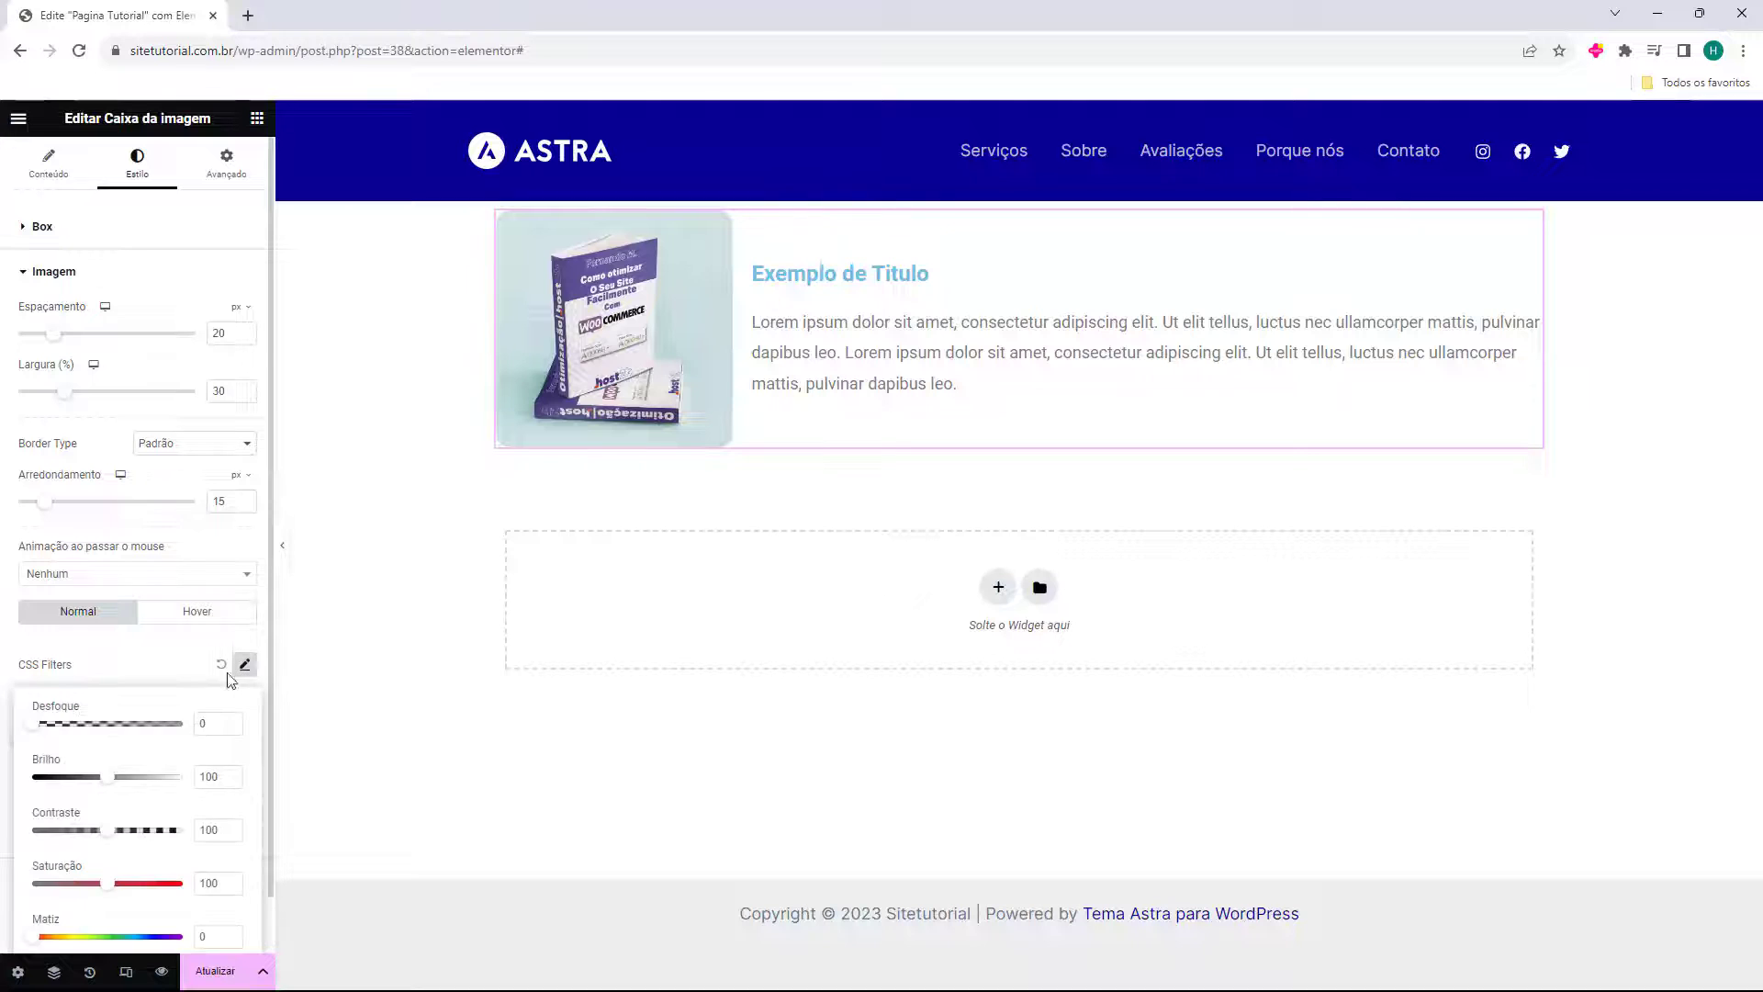
click(126, 668)
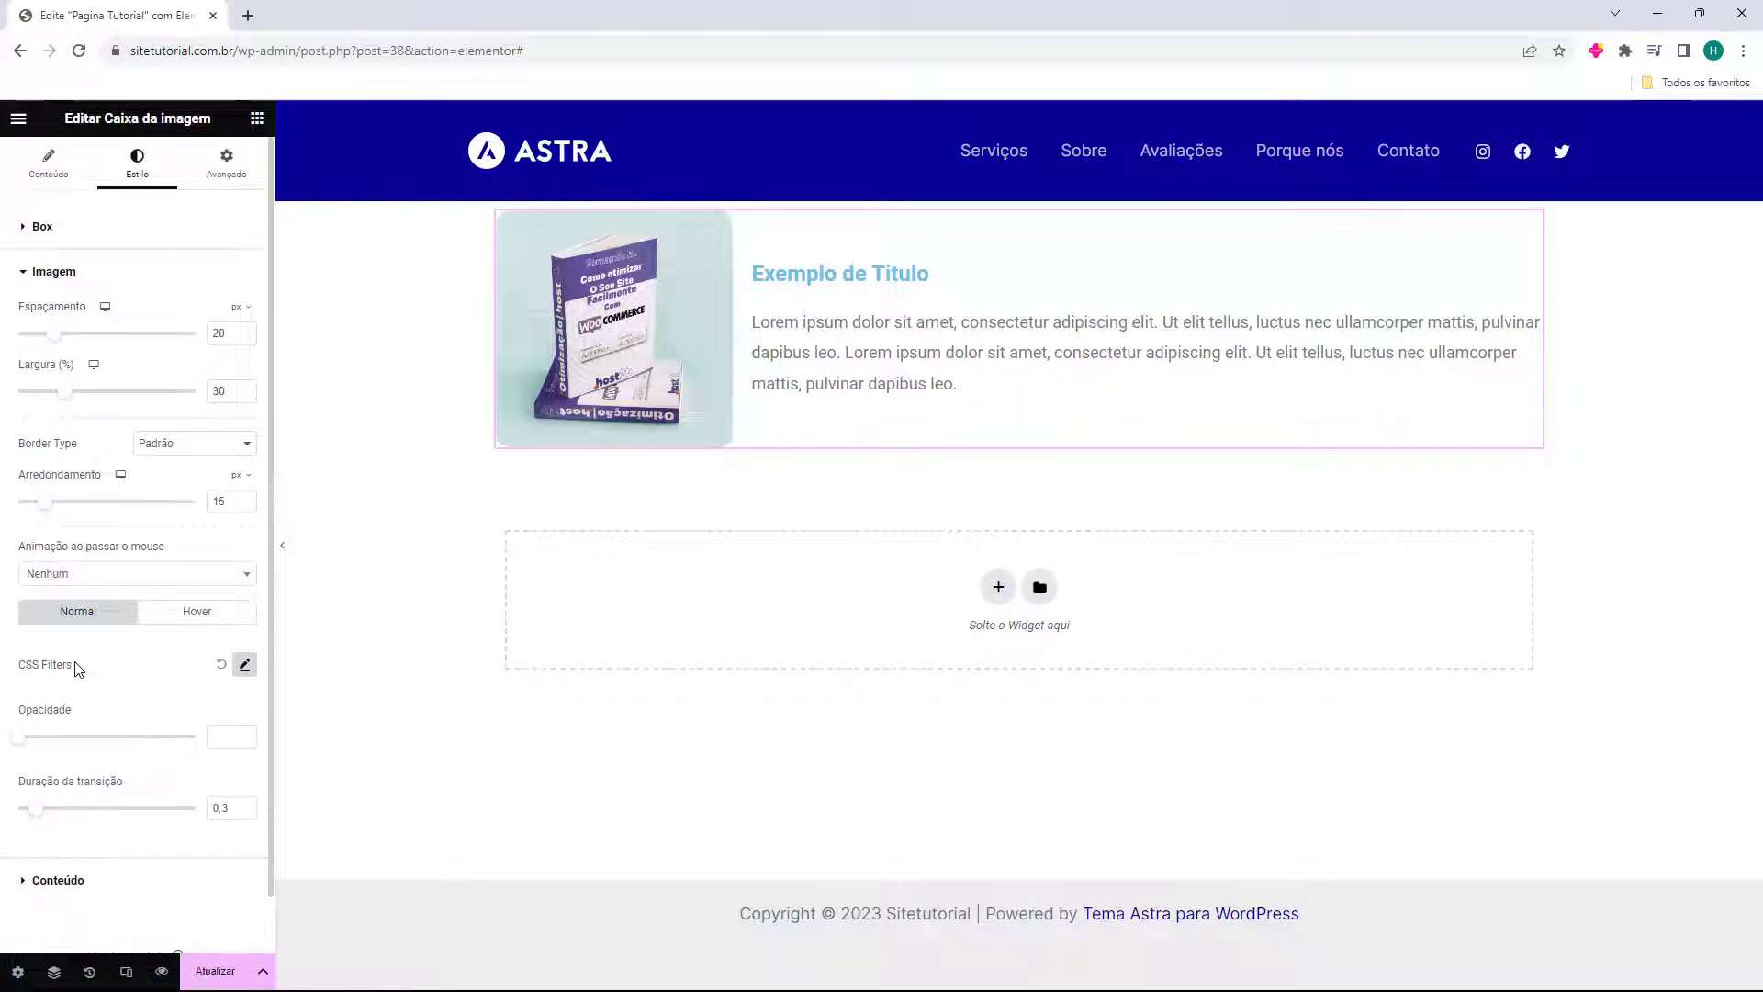
Set the picture's opacity to 1, keeping its transition duration at 0.3
scroll(78, 669, down, 1)
drag(19, 679, 277, 675)
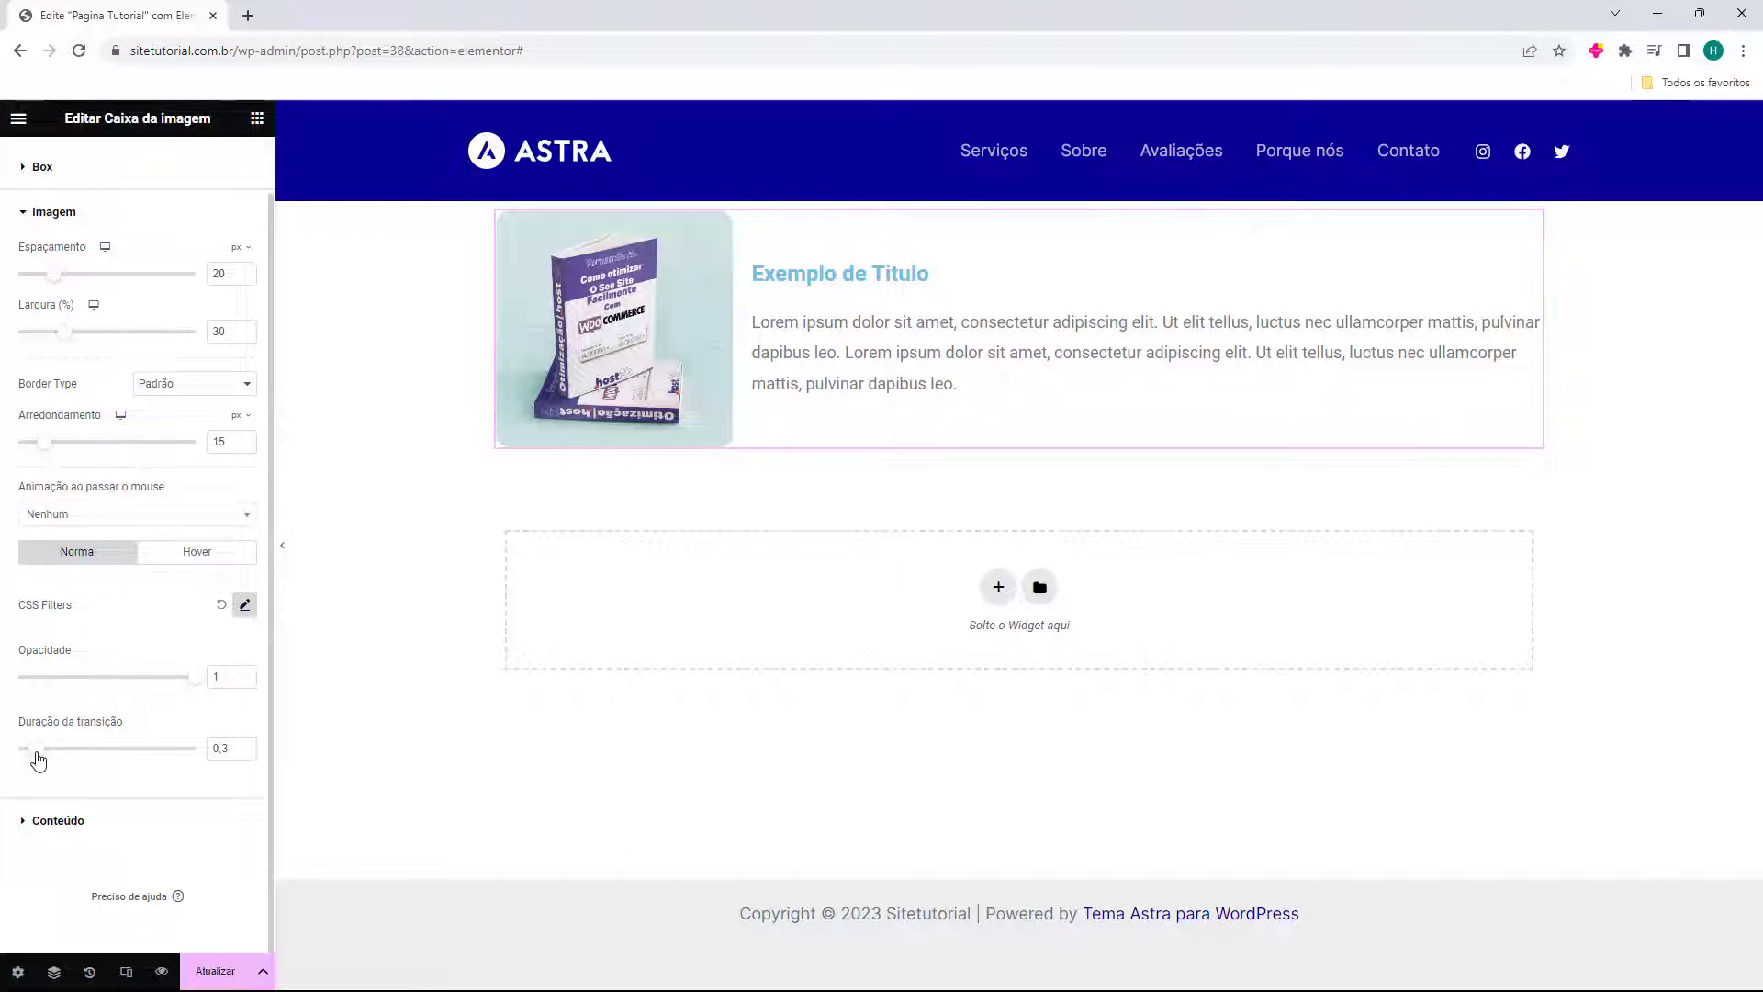
drag(20, 722, 96, 730)
click(96, 730)
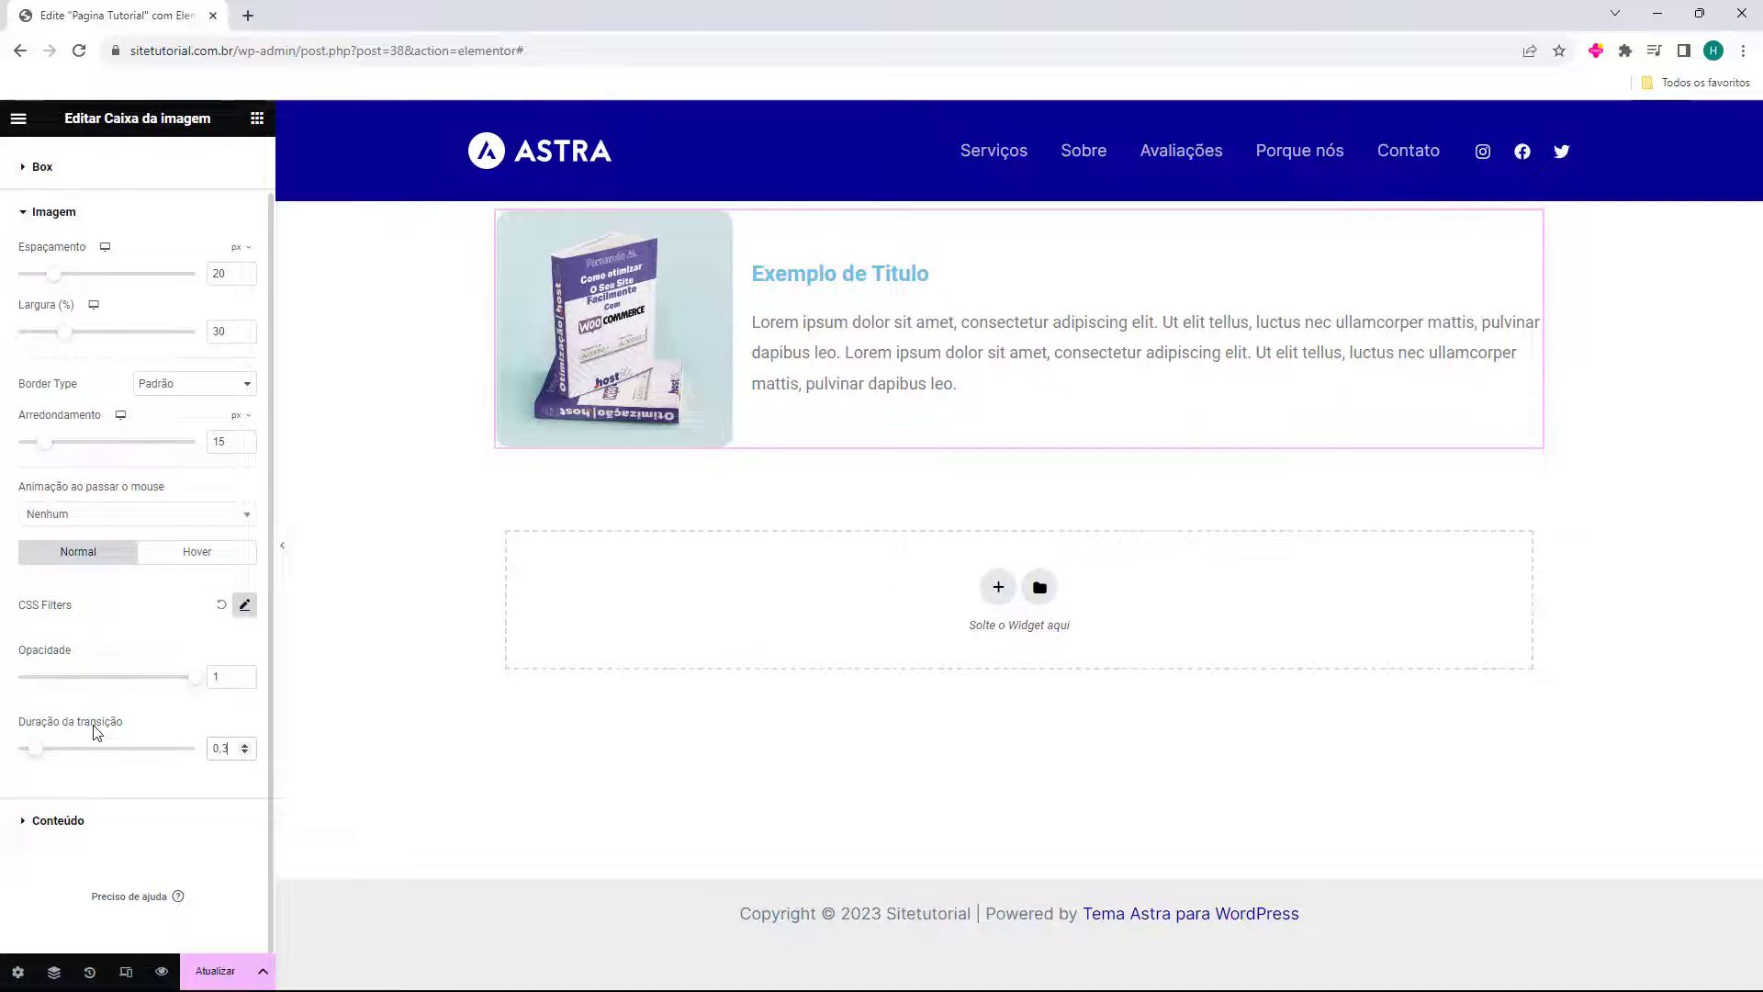
Set the image box title's spacing to 15 and its colour to black, #000000
click(58, 821)
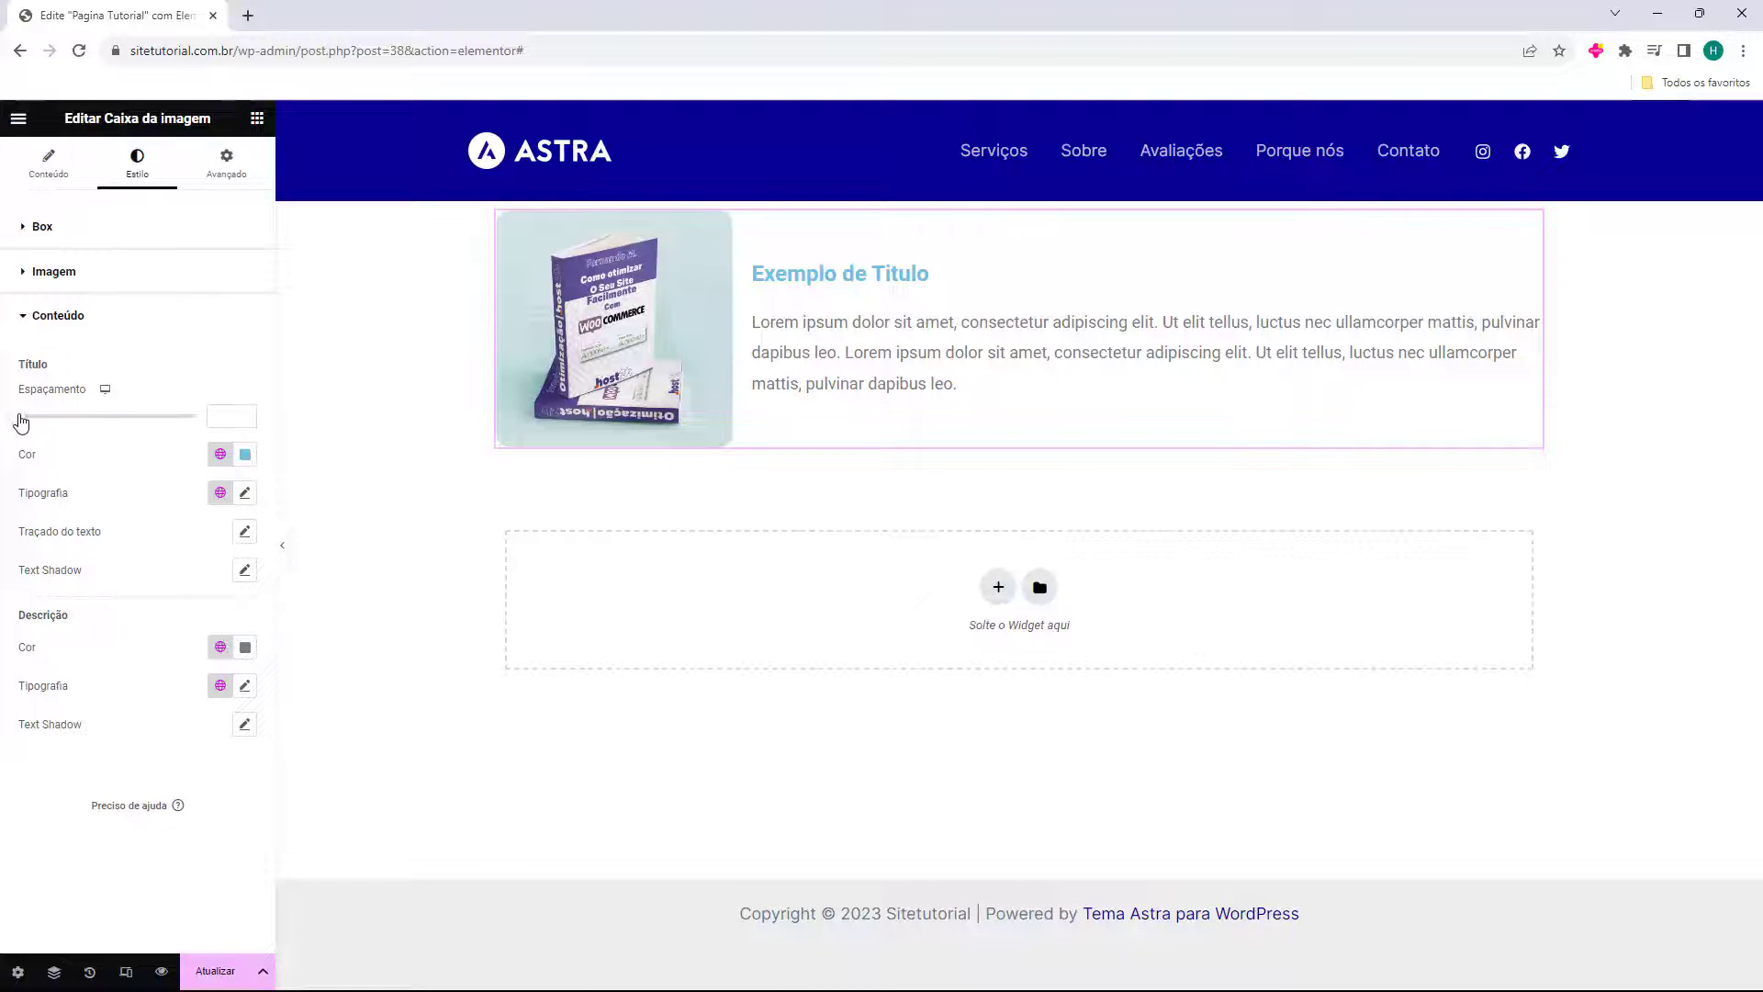
mouse_move(21, 422)
mouse_down()
mouse_move(141, 413)
mouse_move(40, 433)
mouse_up()
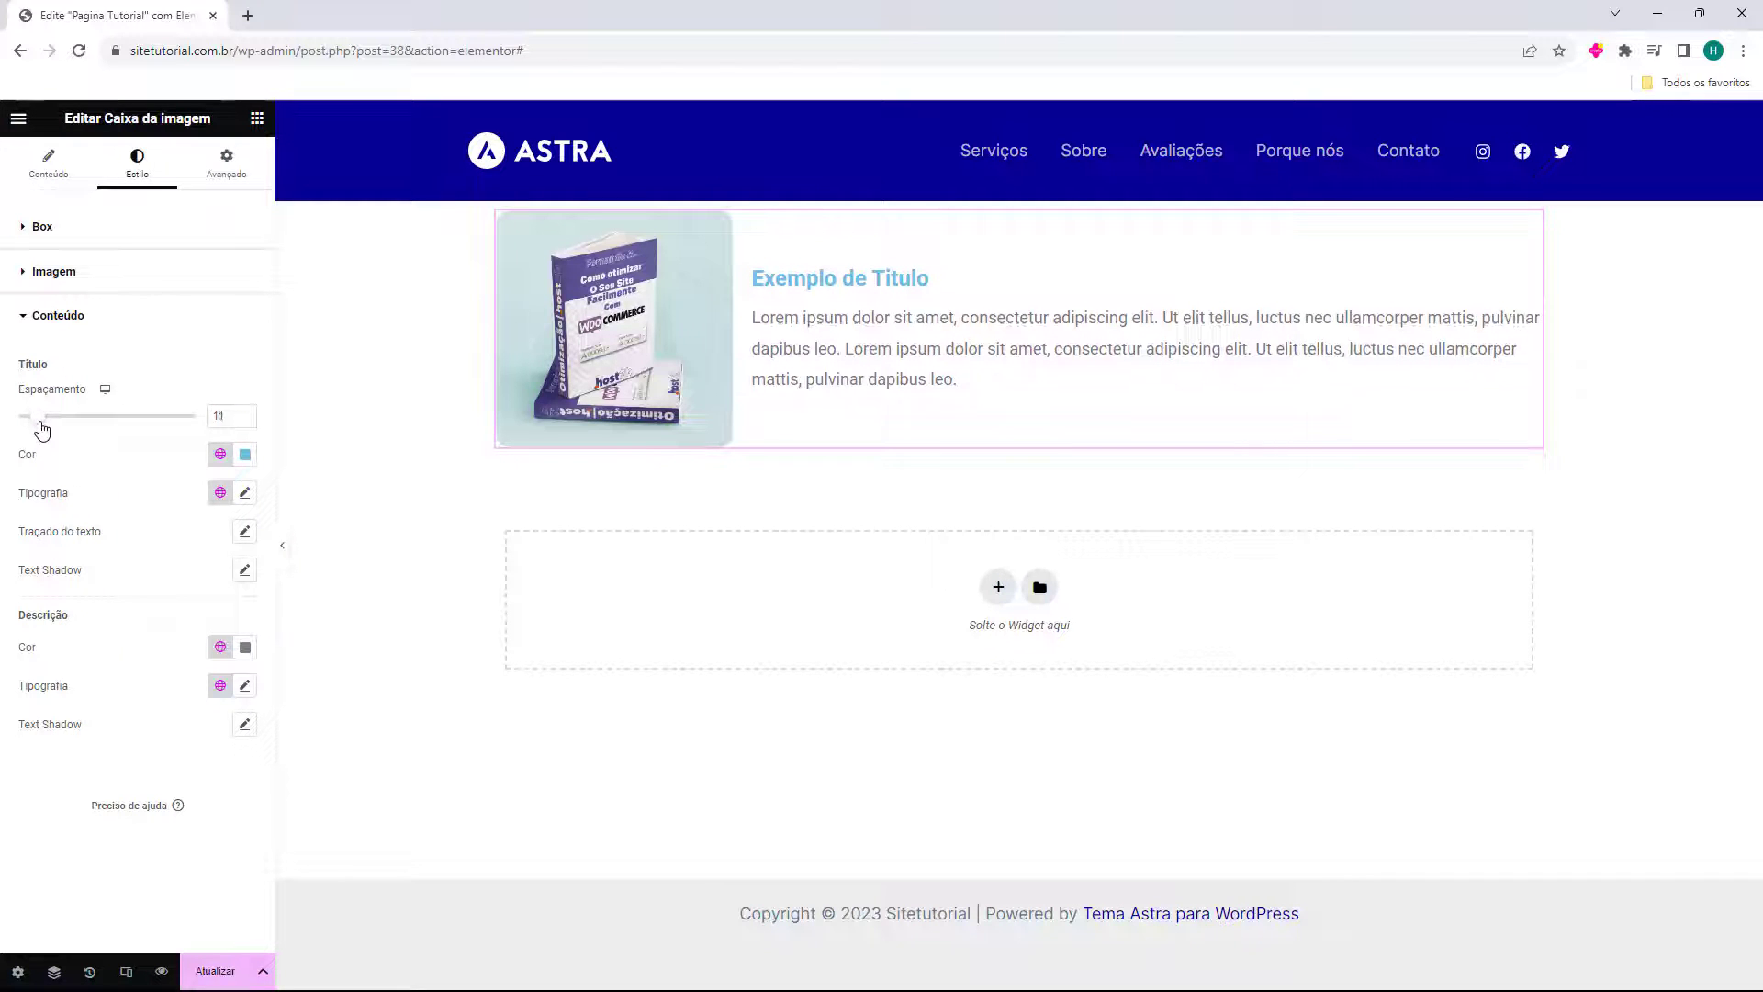
click(245, 453)
drag(232, 615, 140, 666)
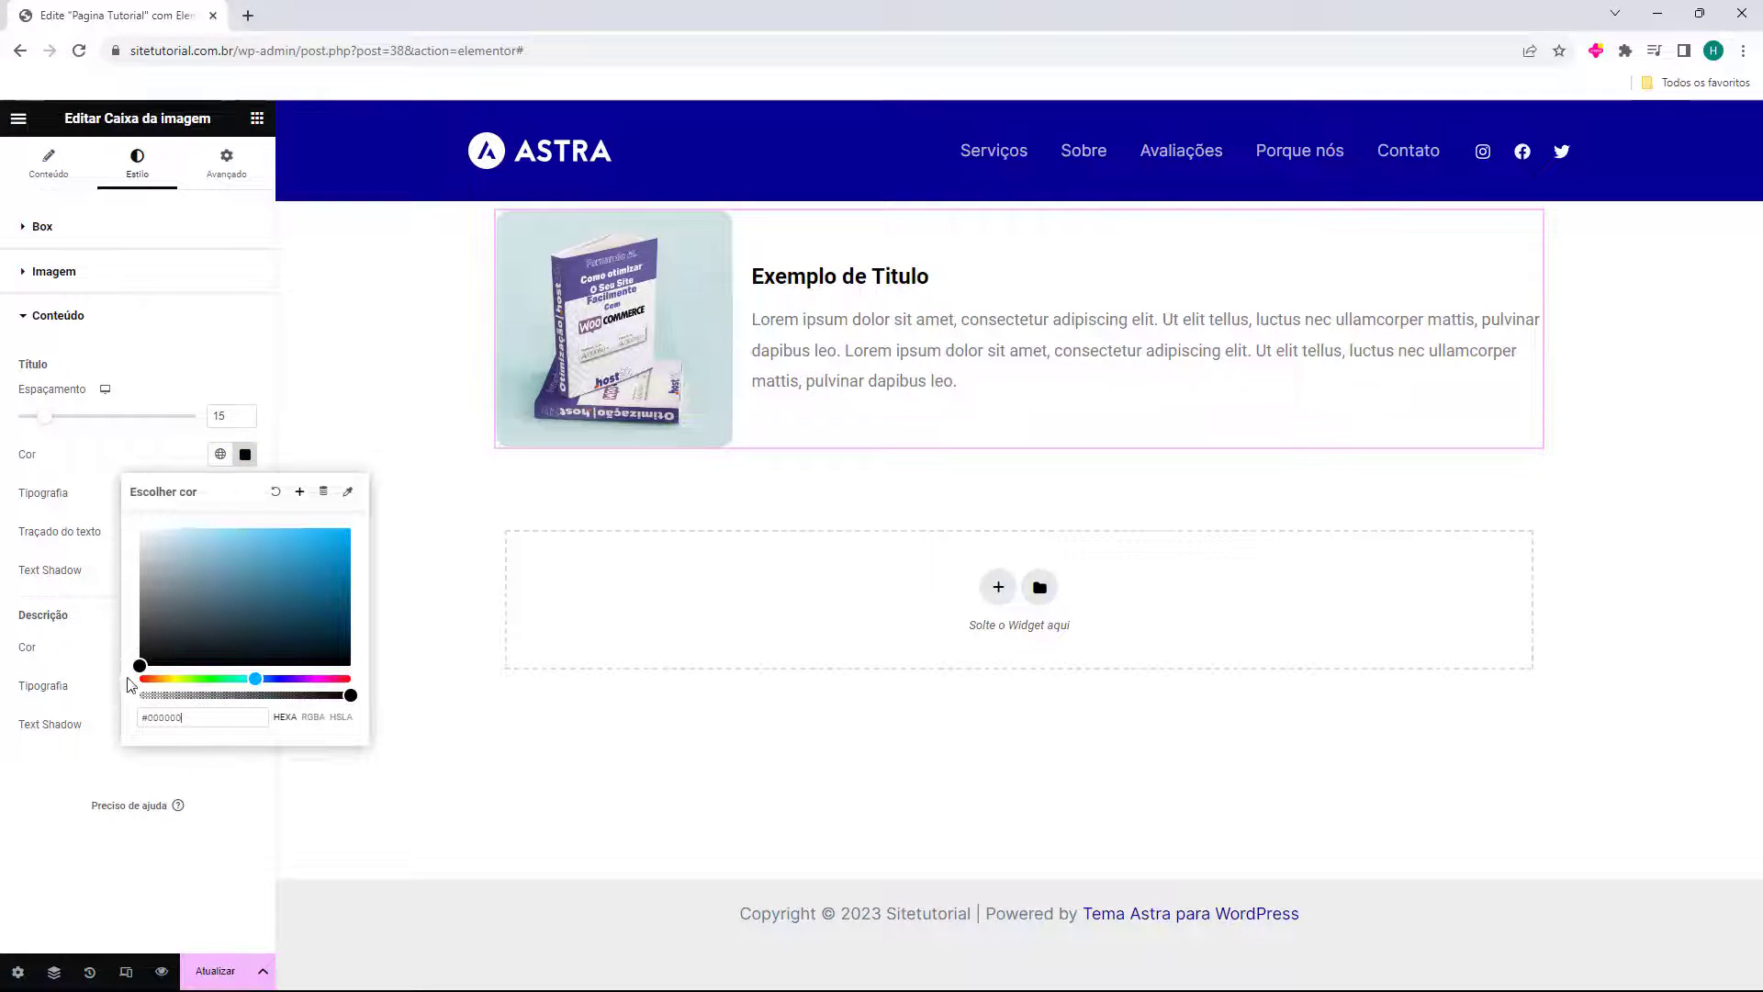
click(82, 530)
Set the title's typography size to 28 px
double_click(48, 498)
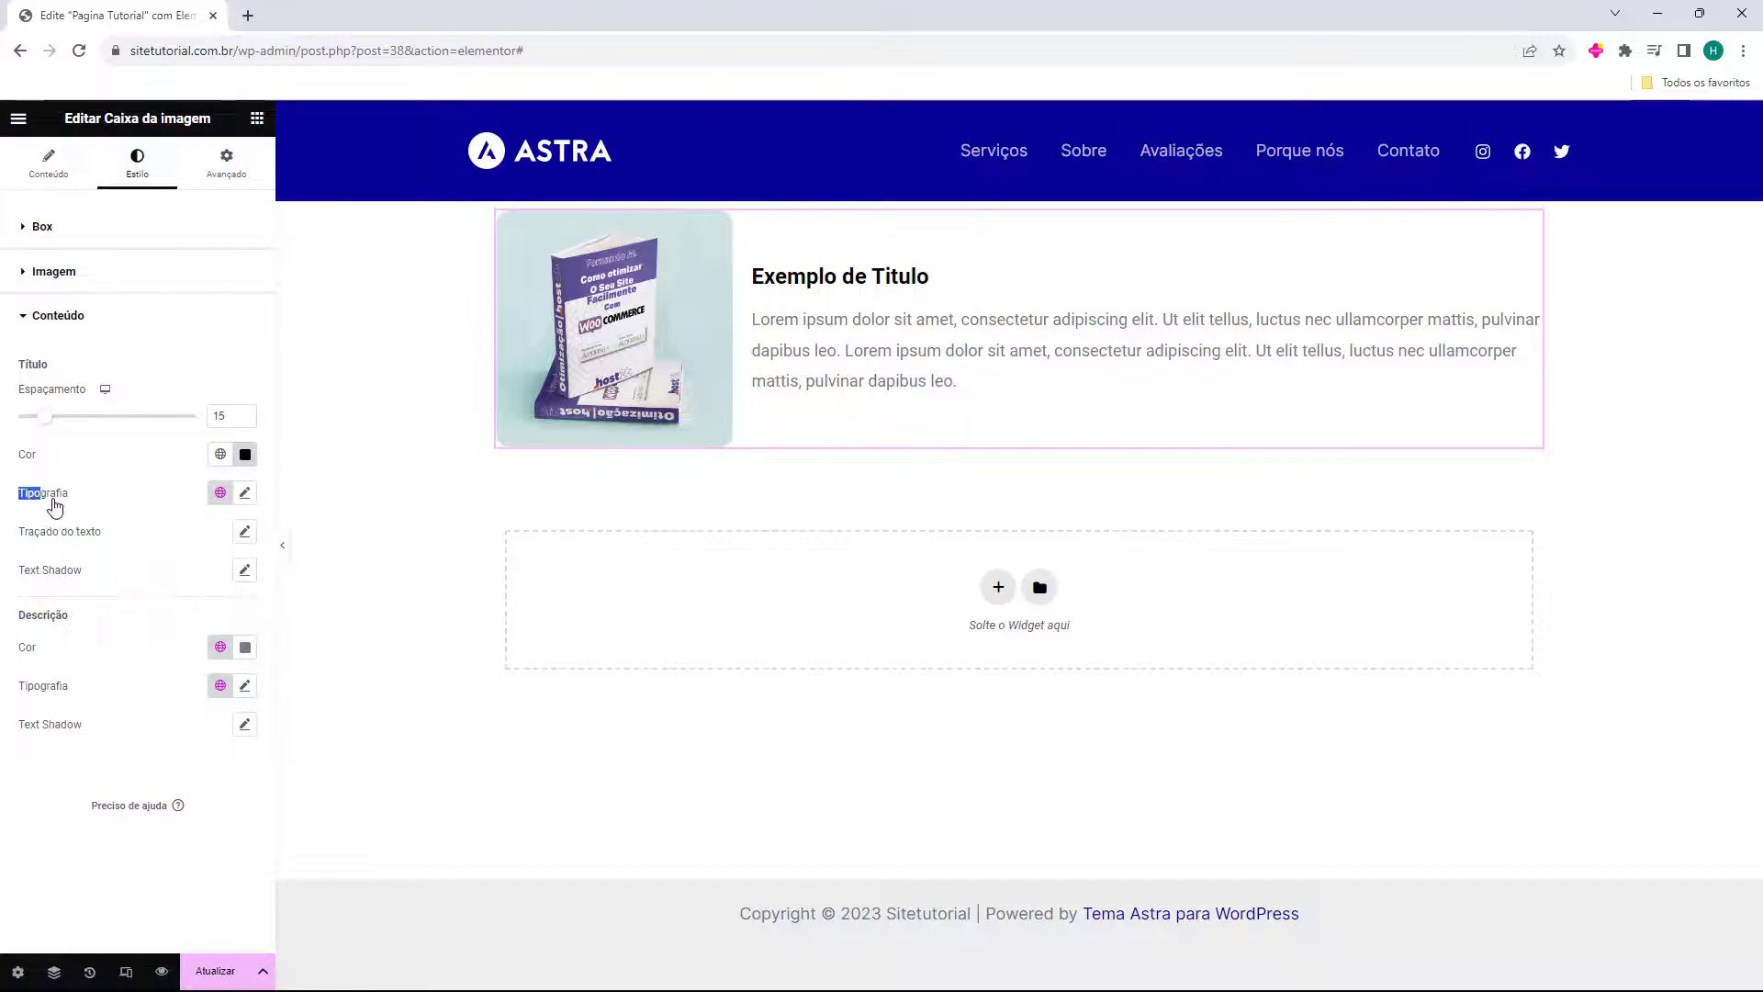
click(244, 501)
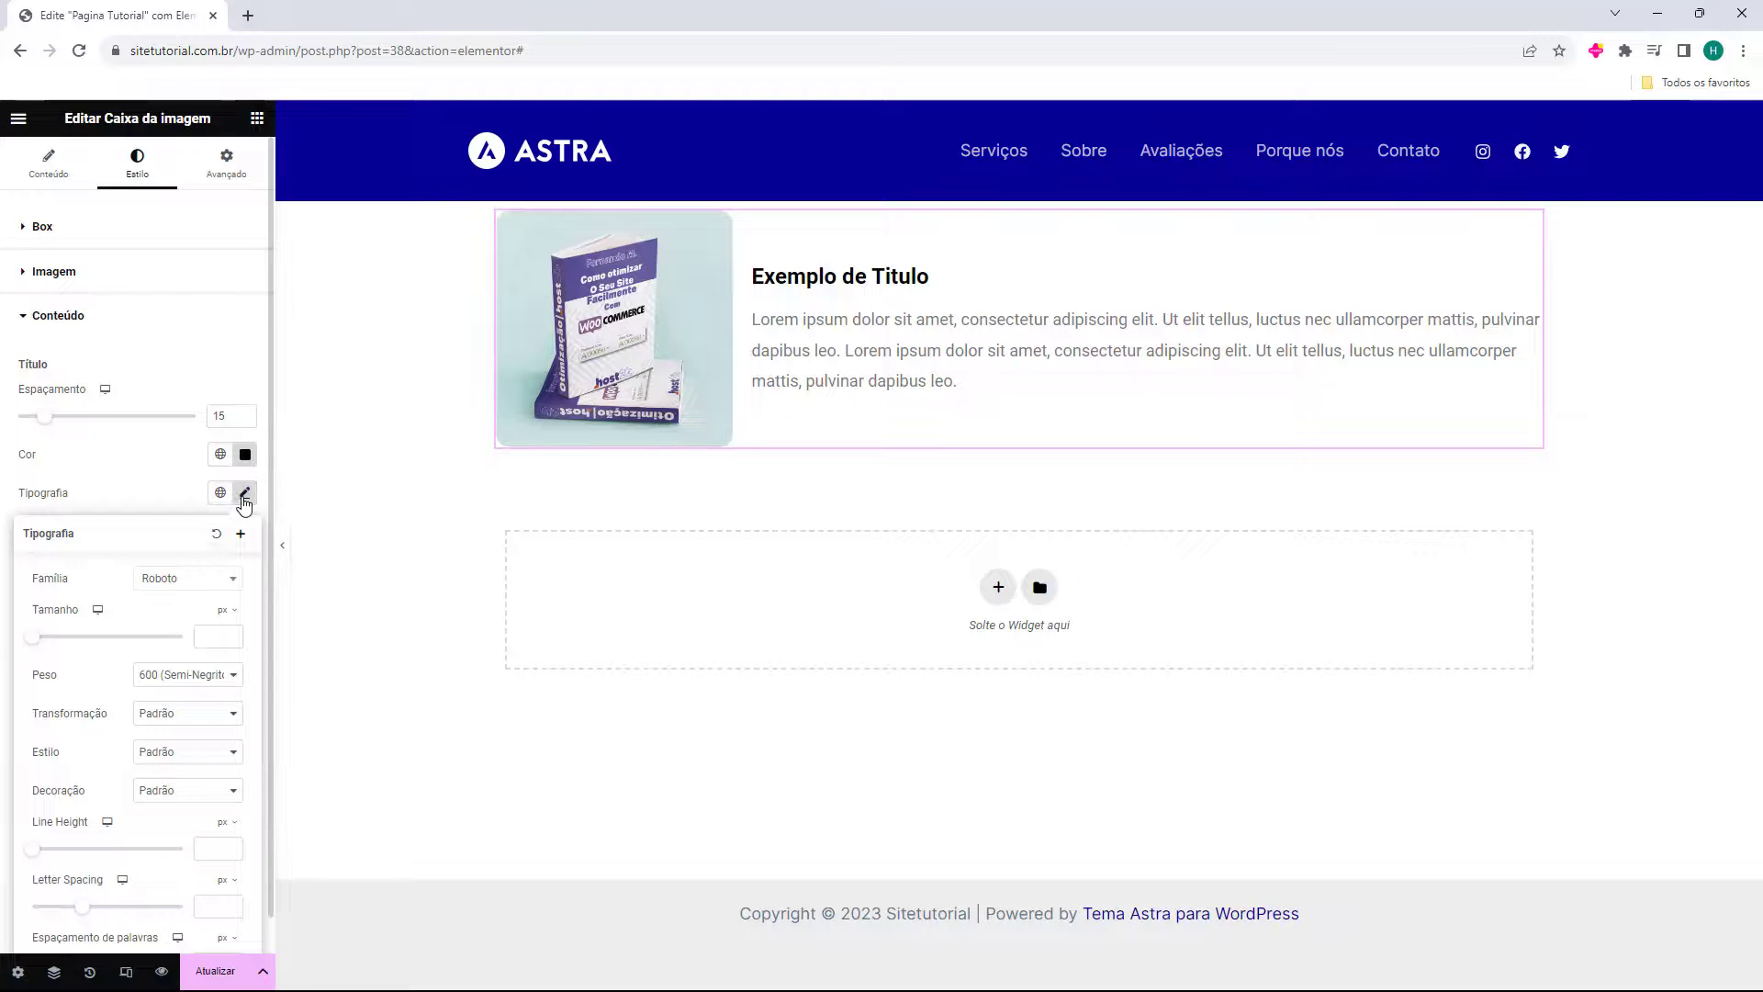
scroll(50, 587, down, 1)
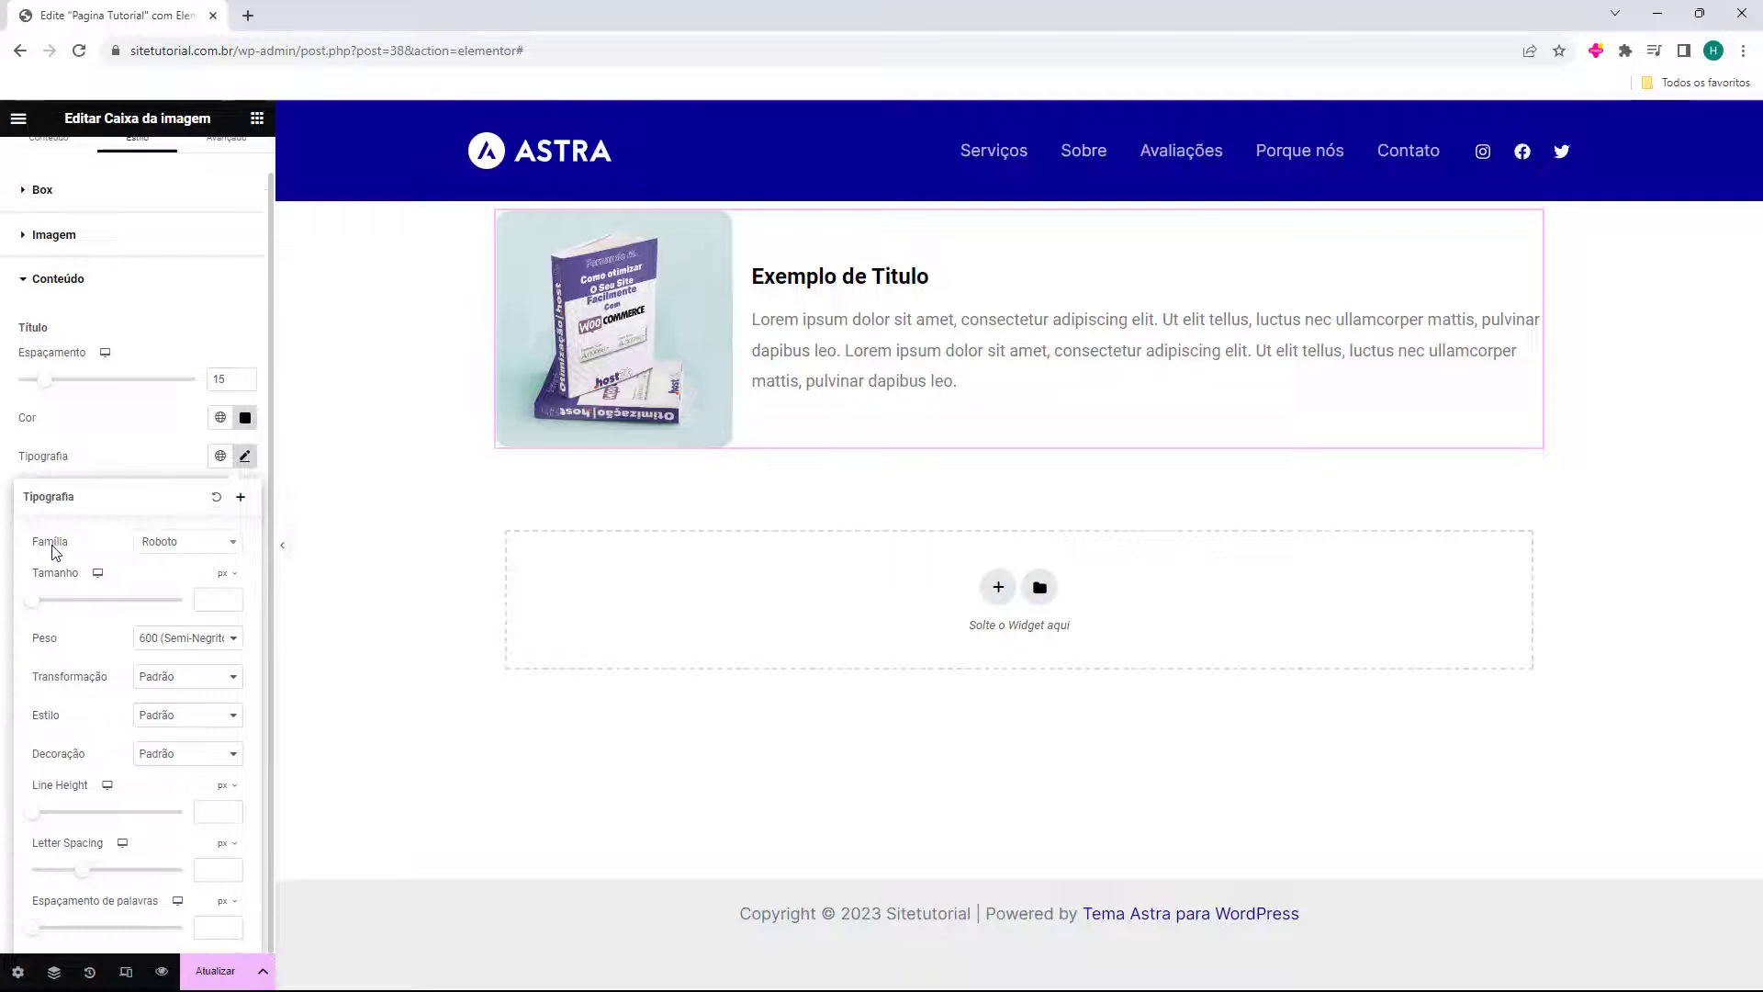
double_click(42, 546)
drag(40, 597, 56, 604)
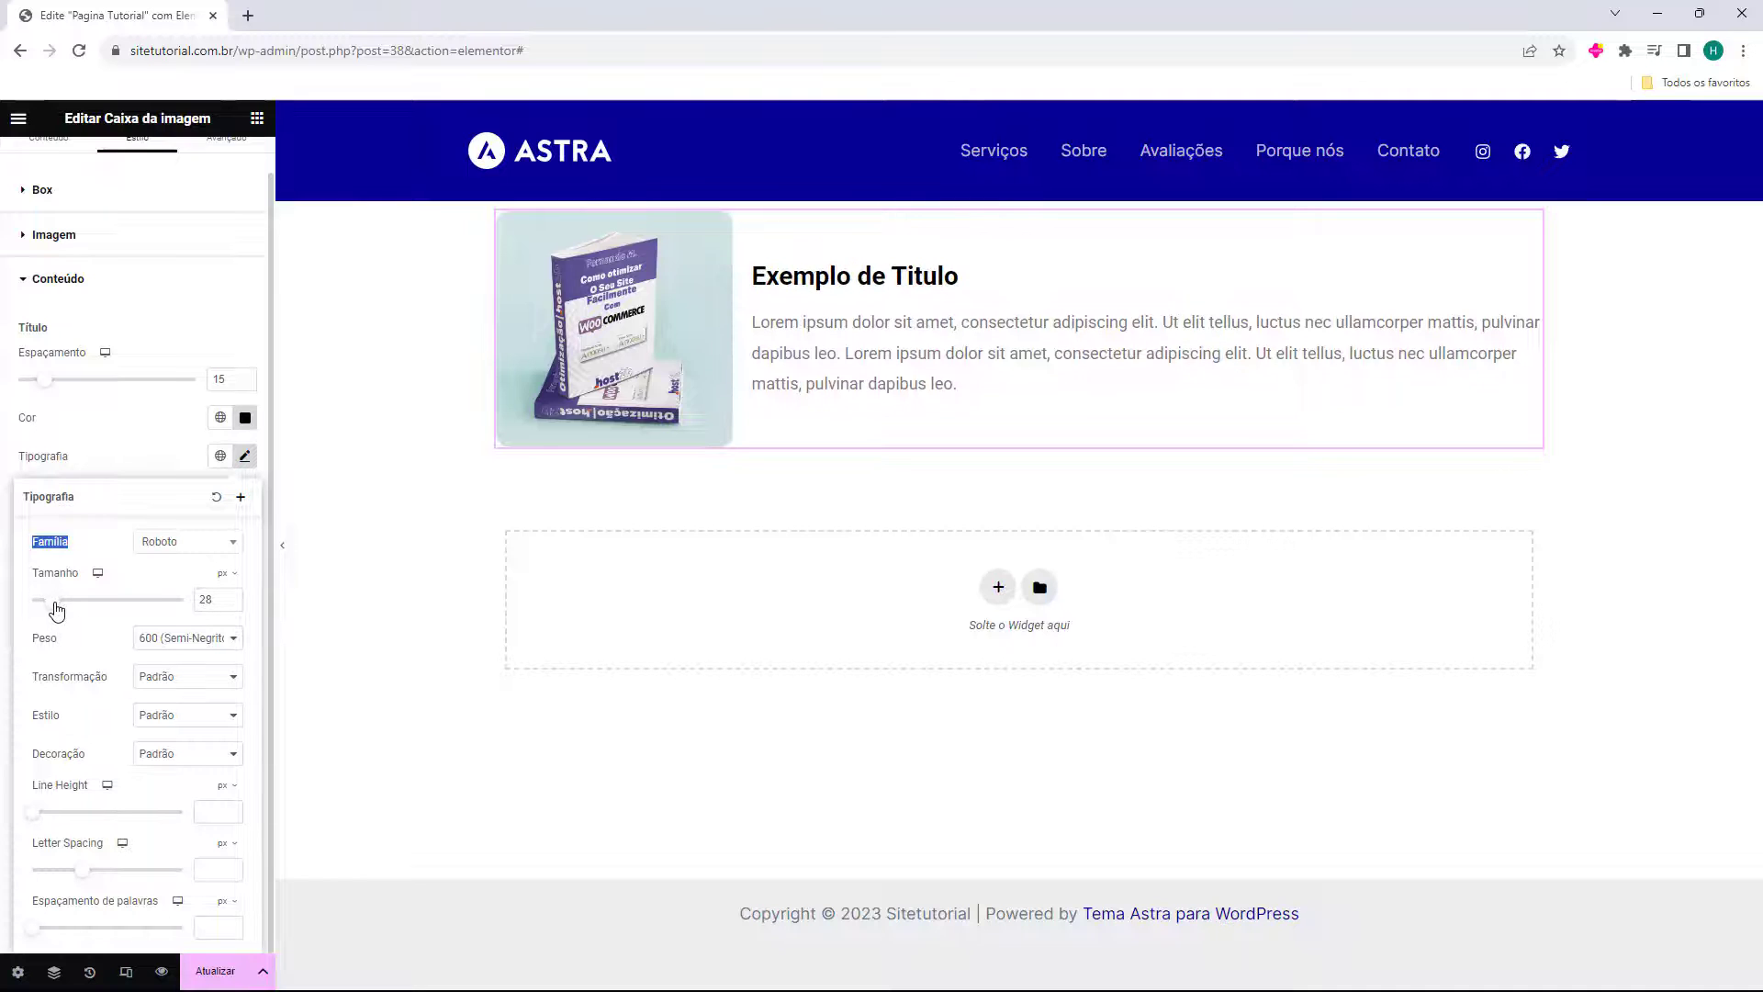
Try the 100 (Fino) and 900 (Preto) font weights on the title, and return the weight to 600 (Semi-Negrito)
click(151, 639)
click(163, 656)
click(163, 640)
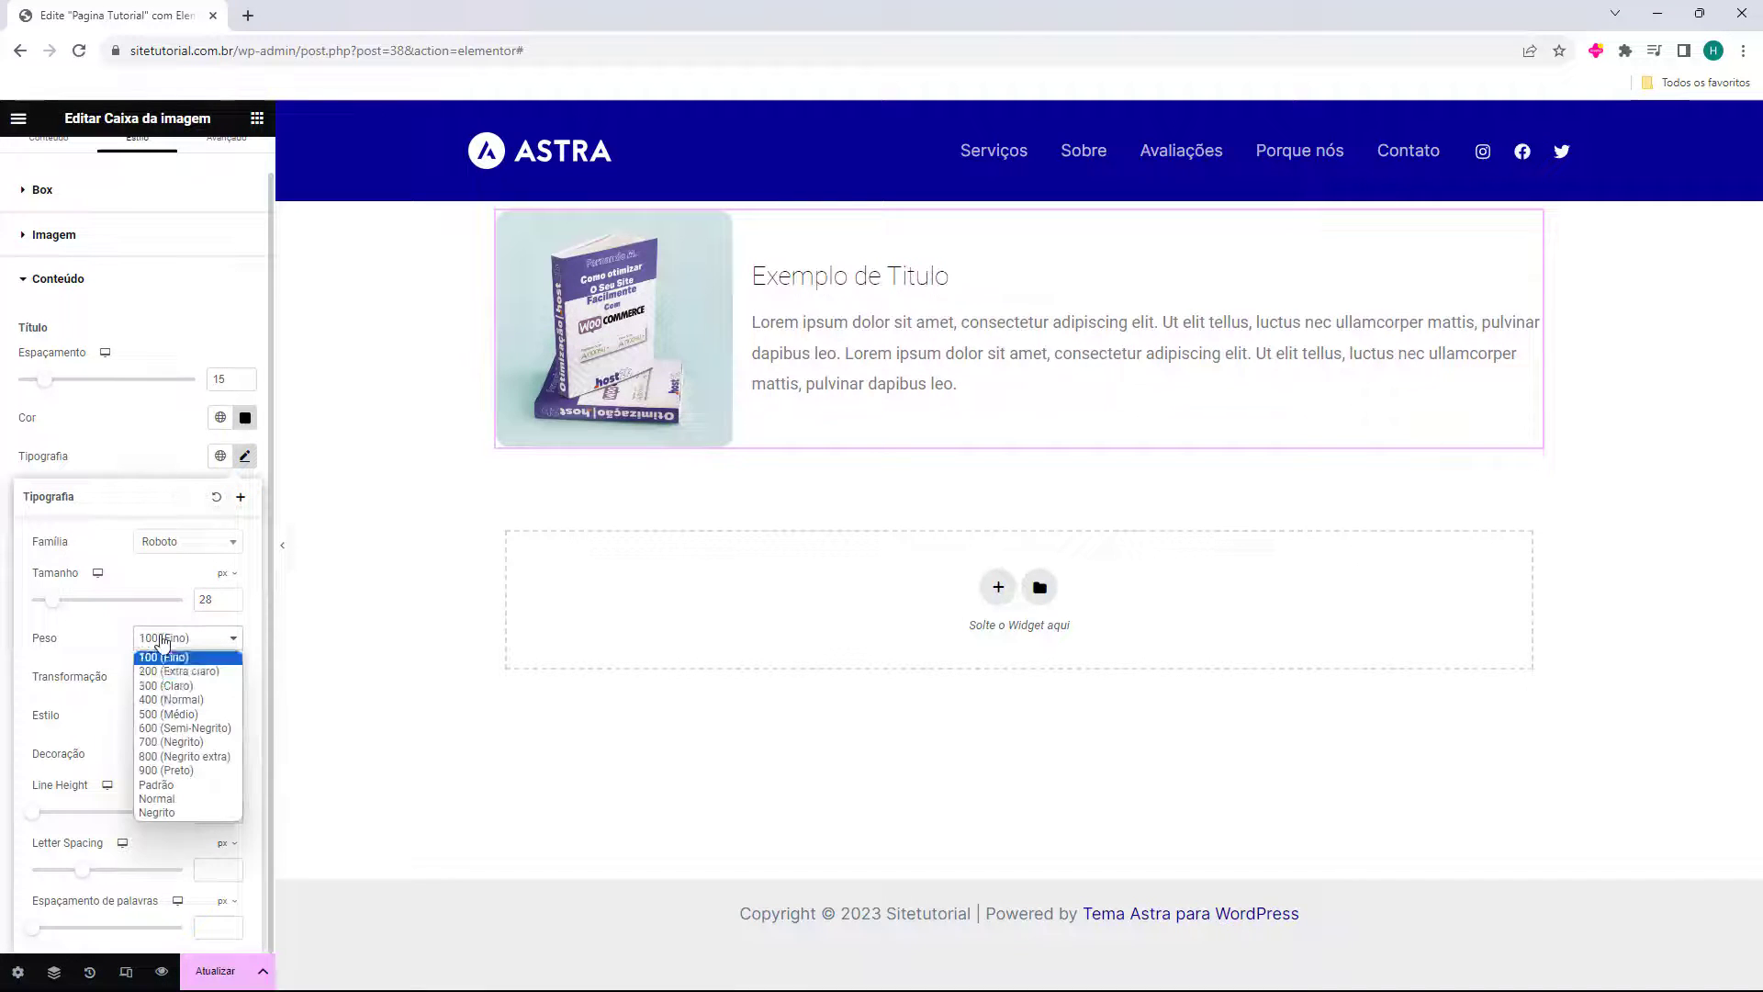
click(165, 769)
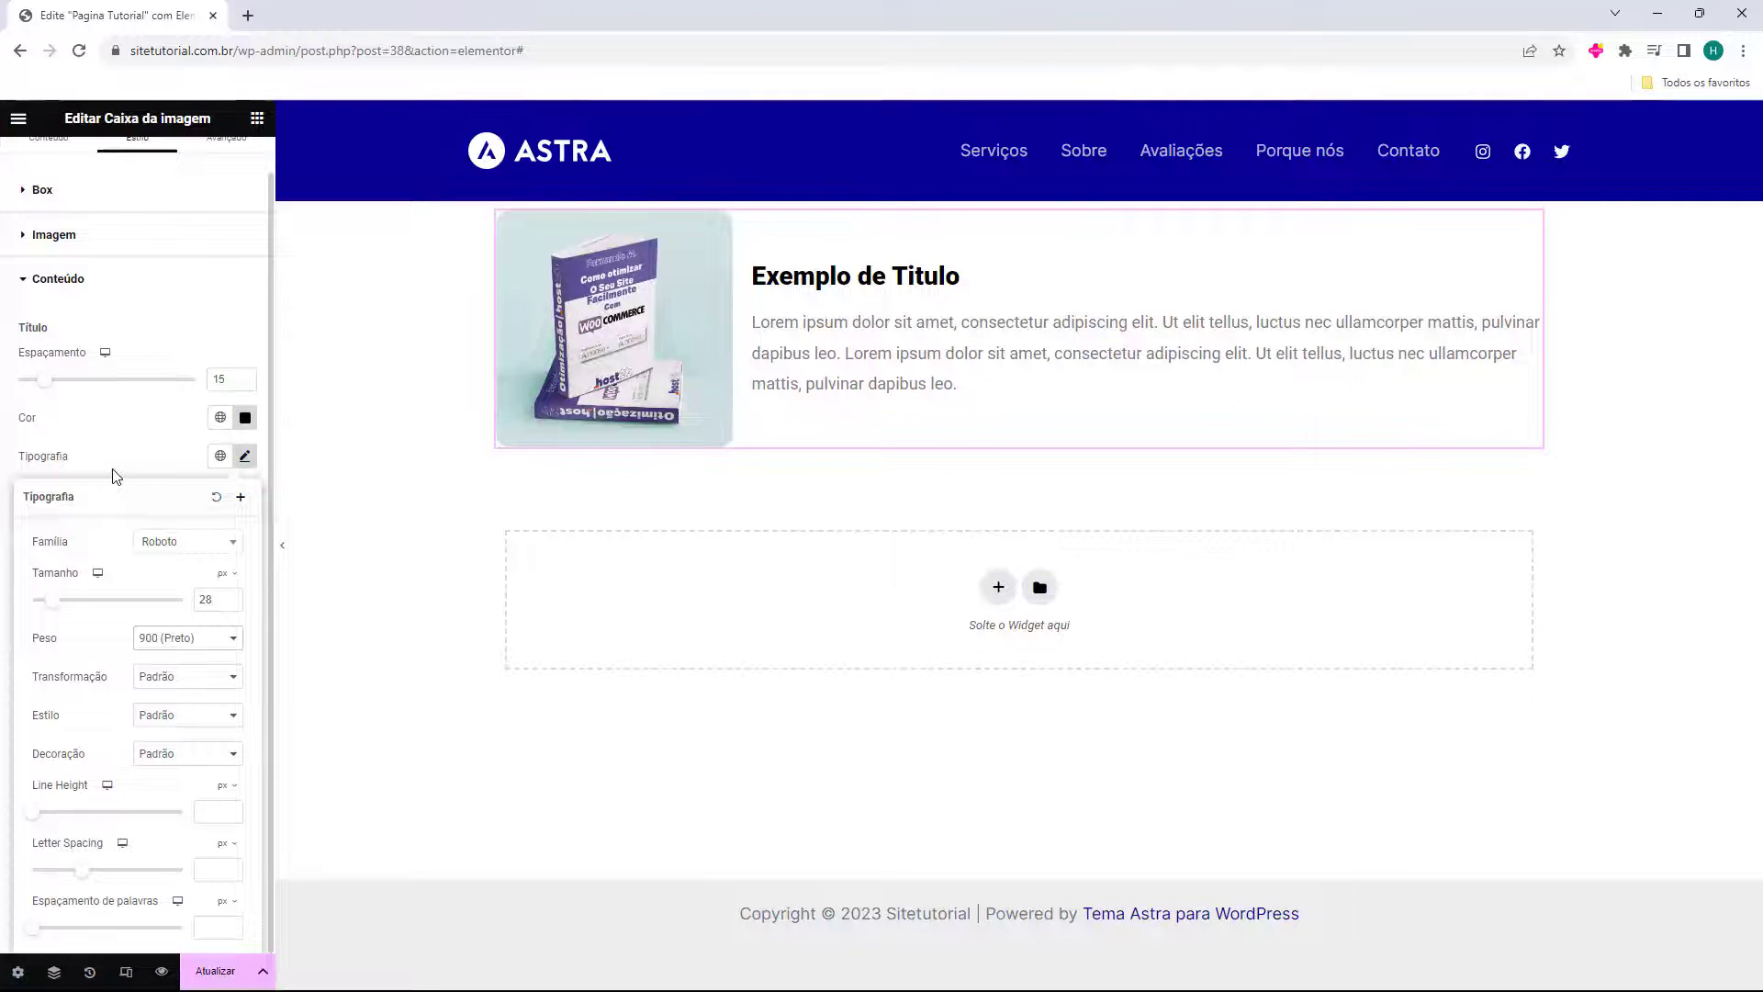
click(163, 644)
click(165, 727)
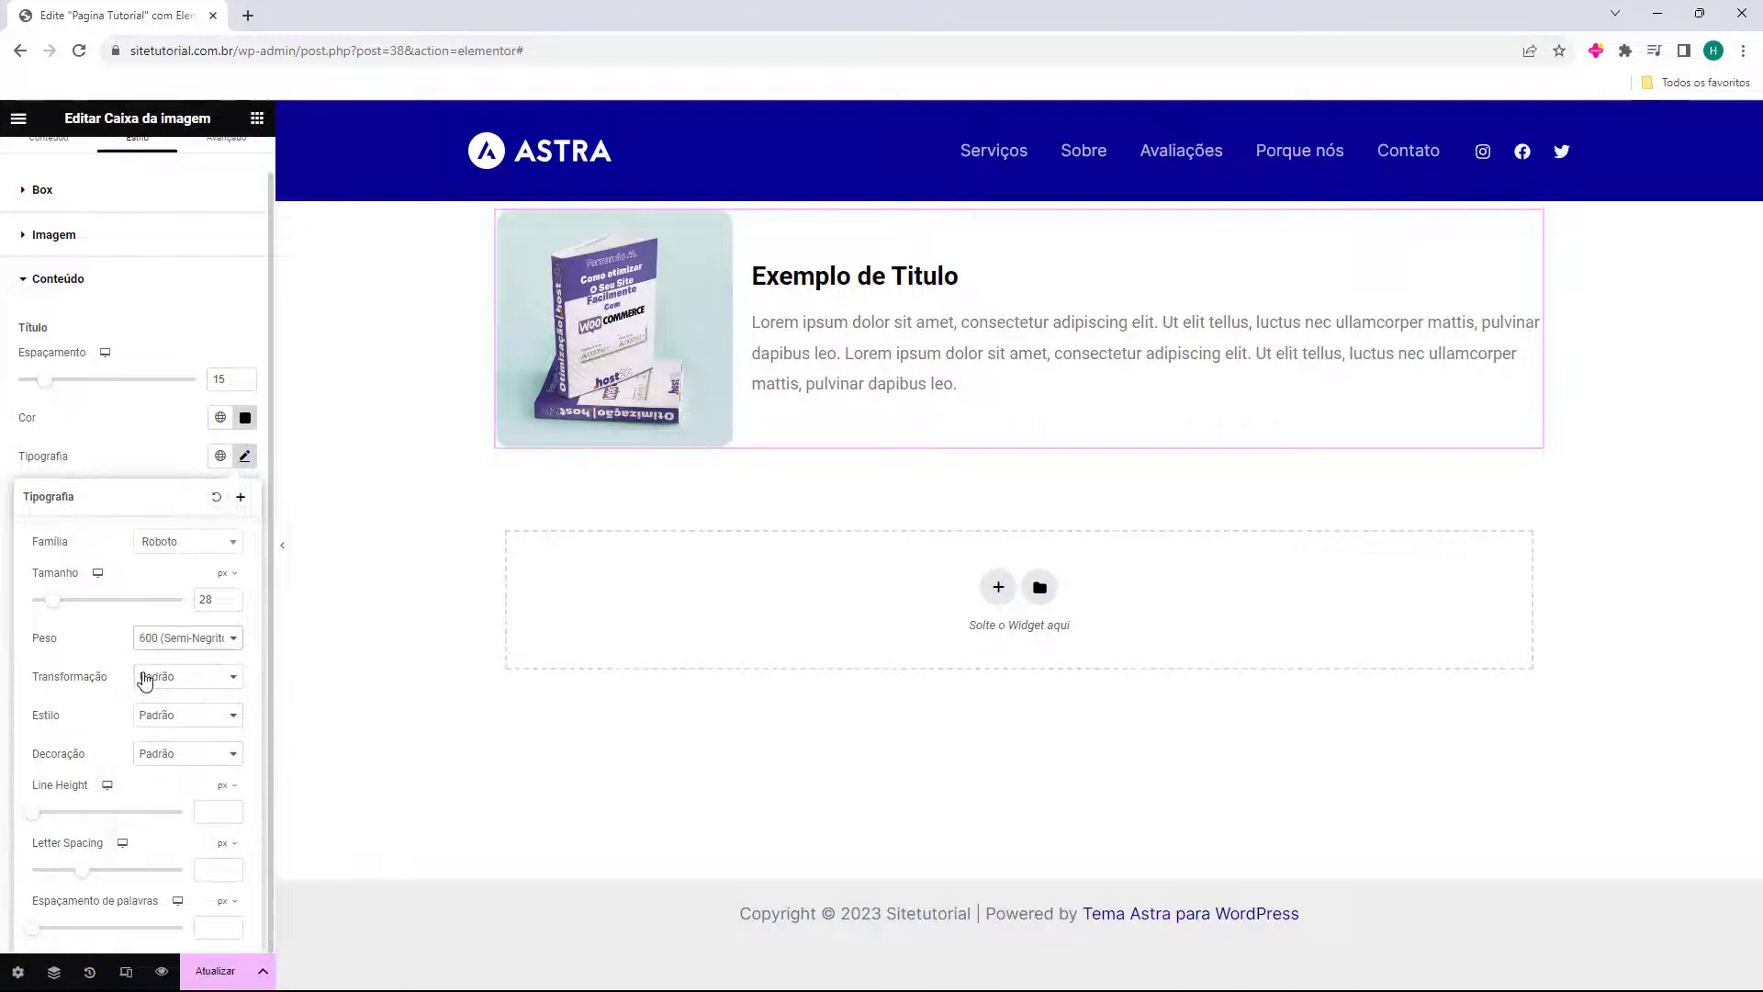
Try the Maiúsculas and Minúsculas text transformations on the title, and return the transformation to Padrão
click(145, 679)
click(161, 708)
click(176, 677)
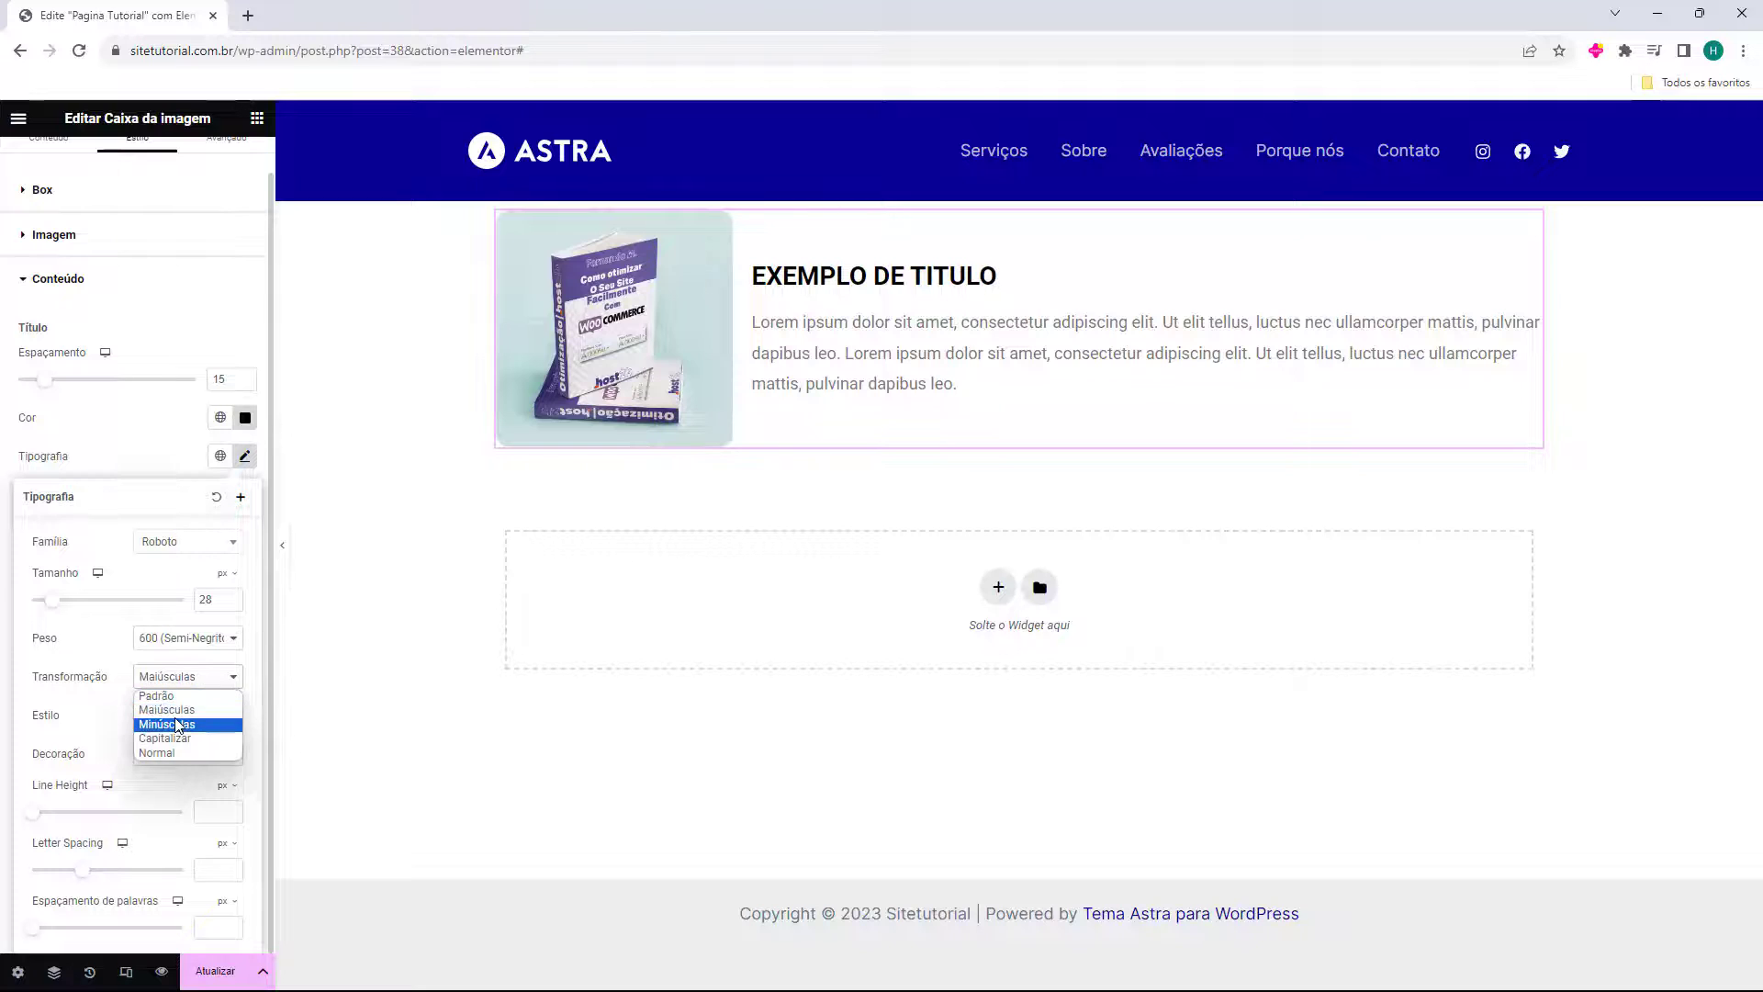
click(167, 725)
click(181, 677)
click(156, 695)
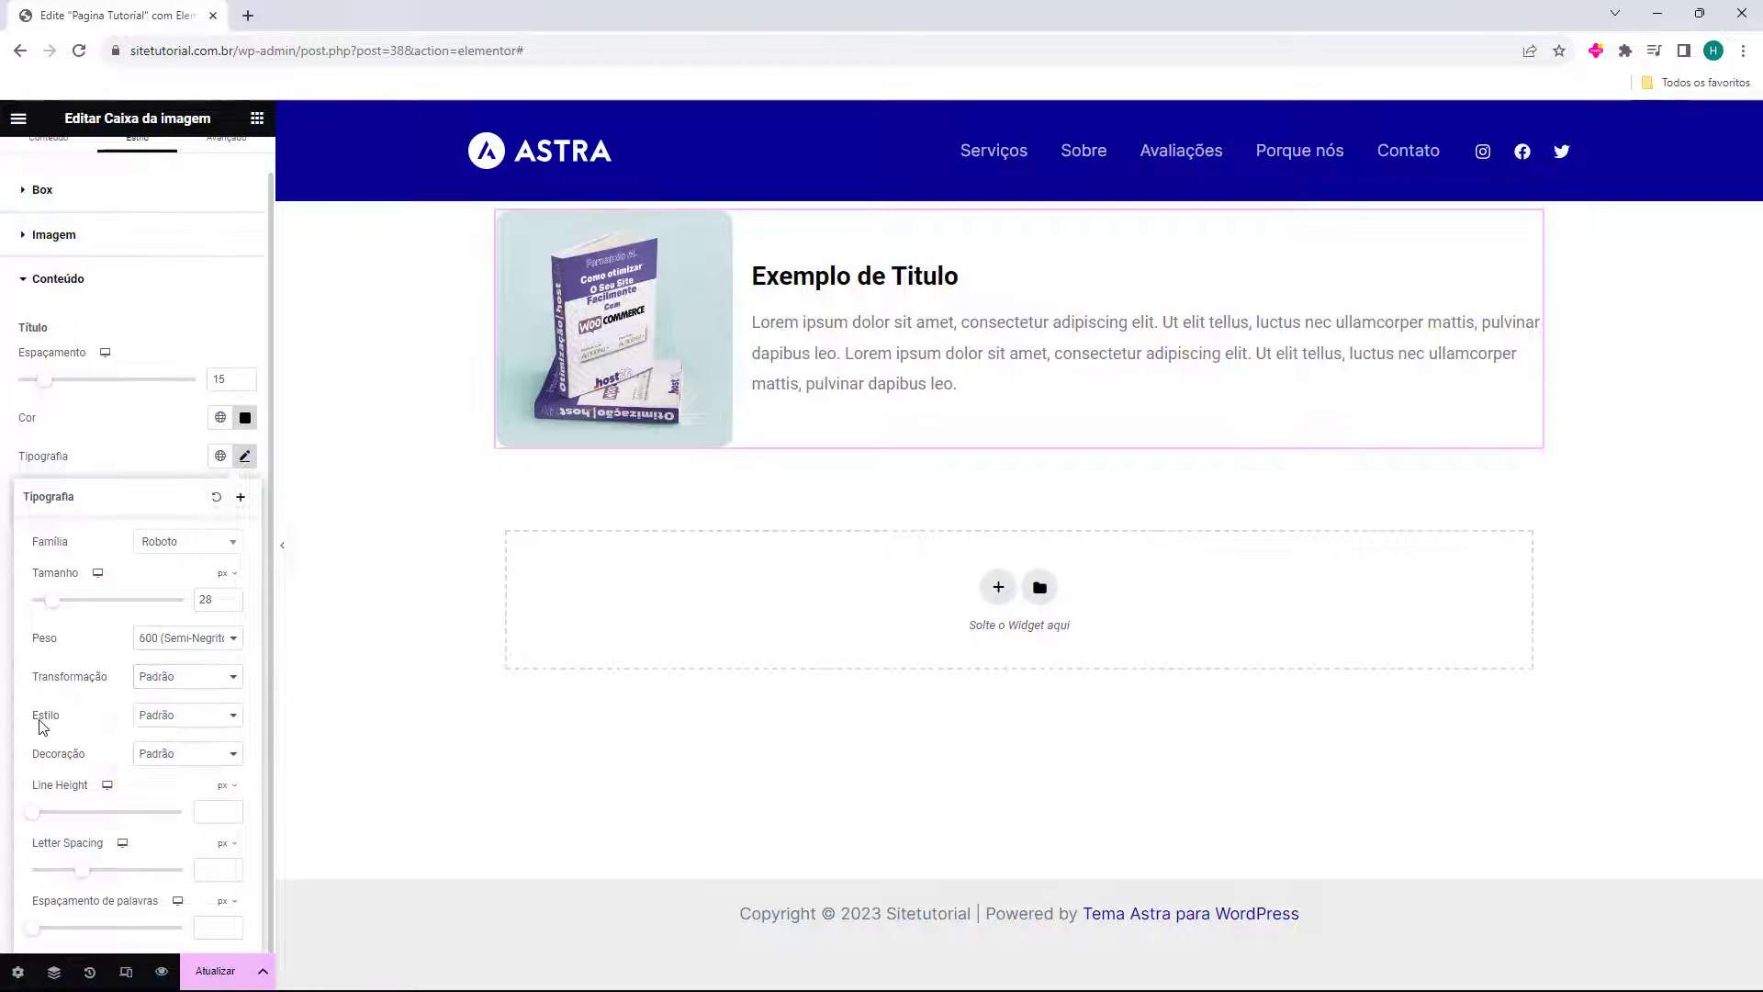
Try the Itálico font style on the title, and return the style to Padrão
drag(40, 720, 138, 725)
click(140, 722)
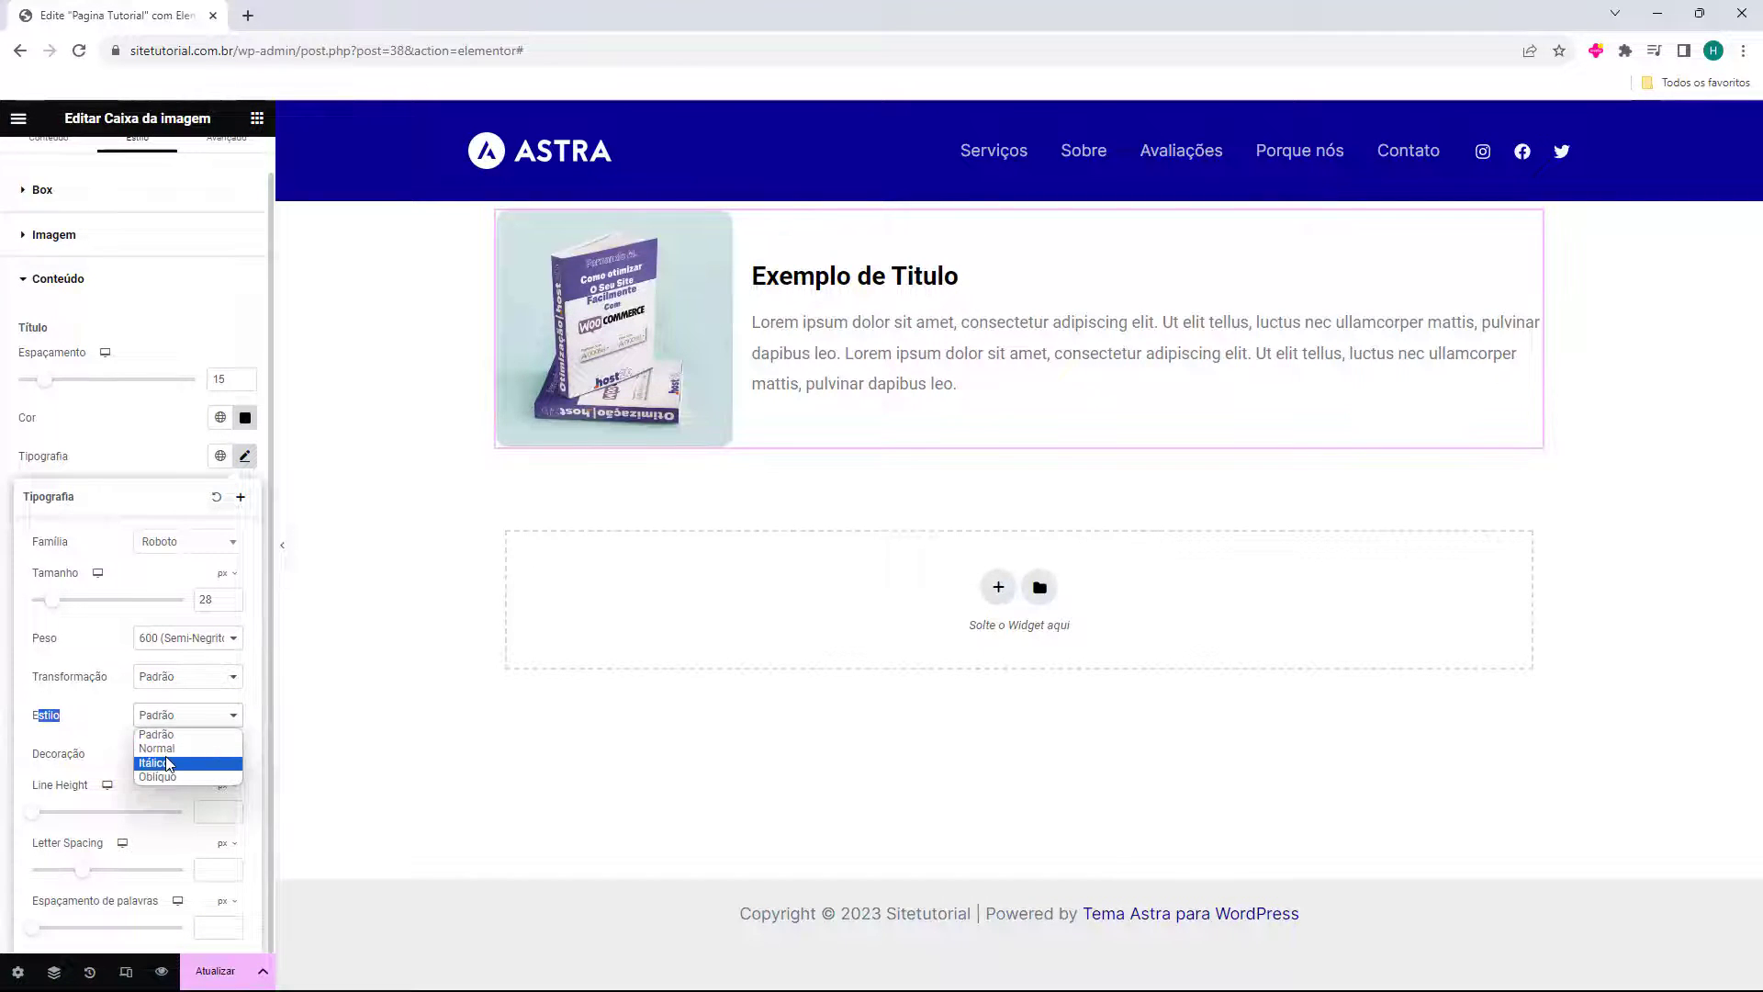
click(168, 763)
click(183, 726)
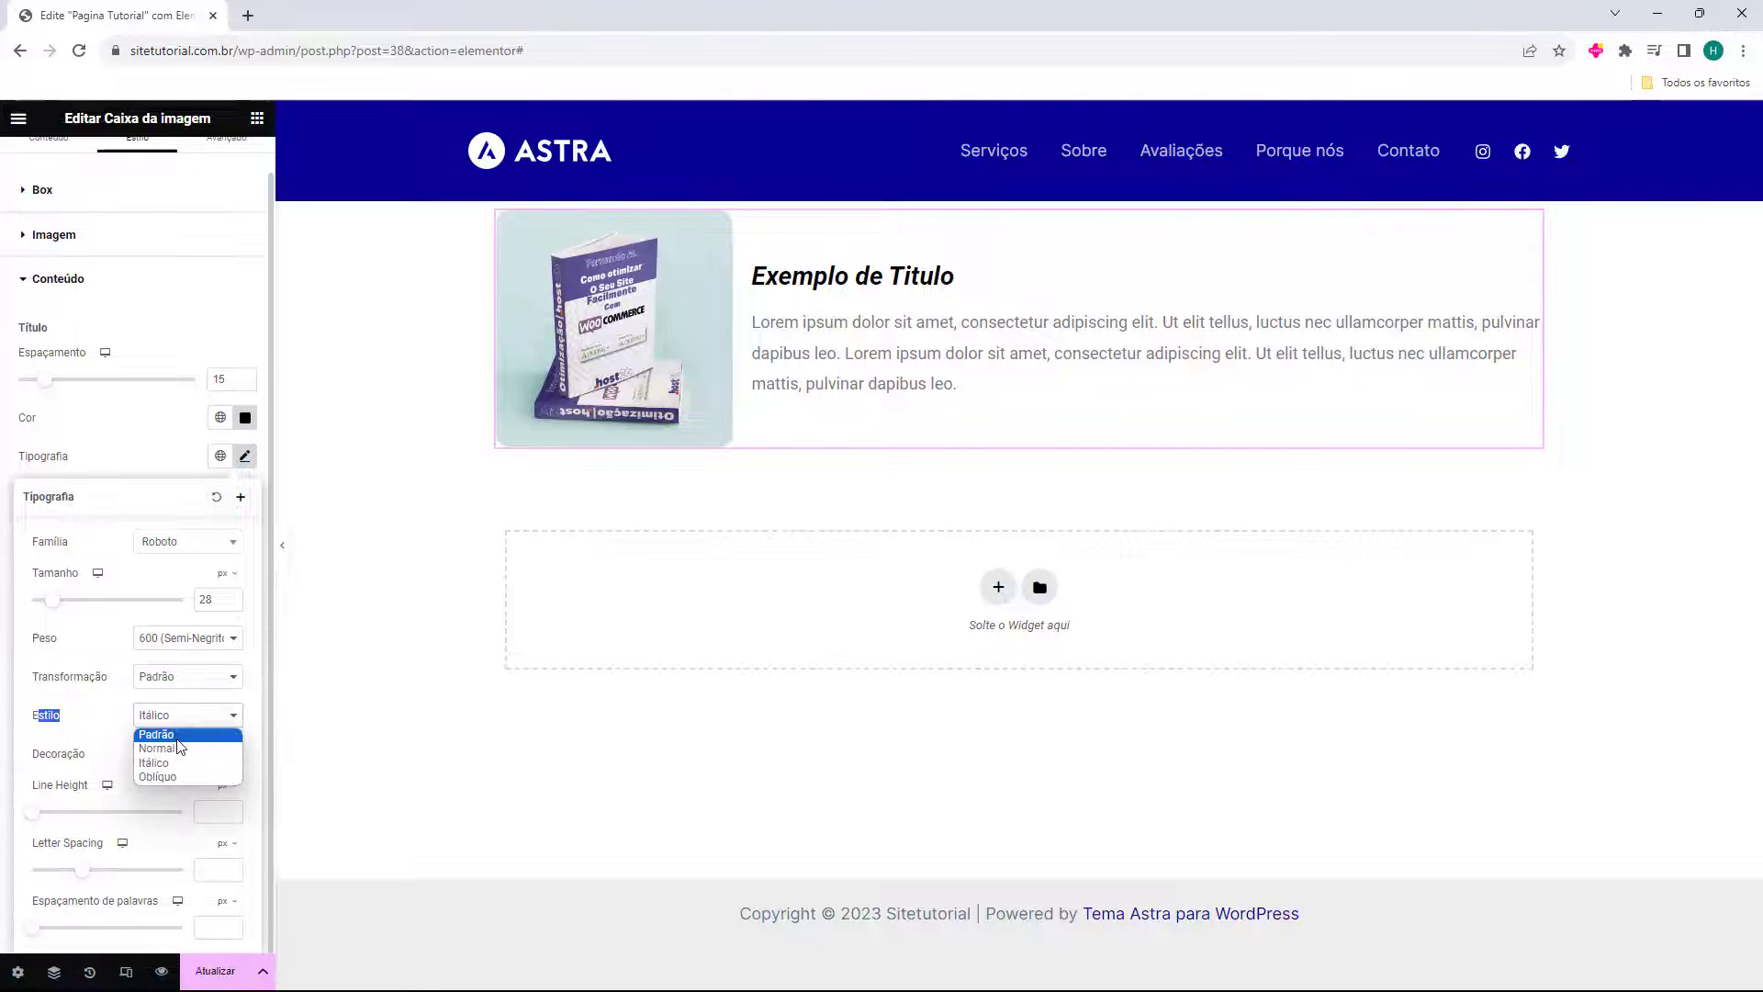
click(147, 733)
Try the Sublinhado, Linha superior and Tachado decorations on the title, and return the decoration to Padrão
drag(50, 765, 89, 762)
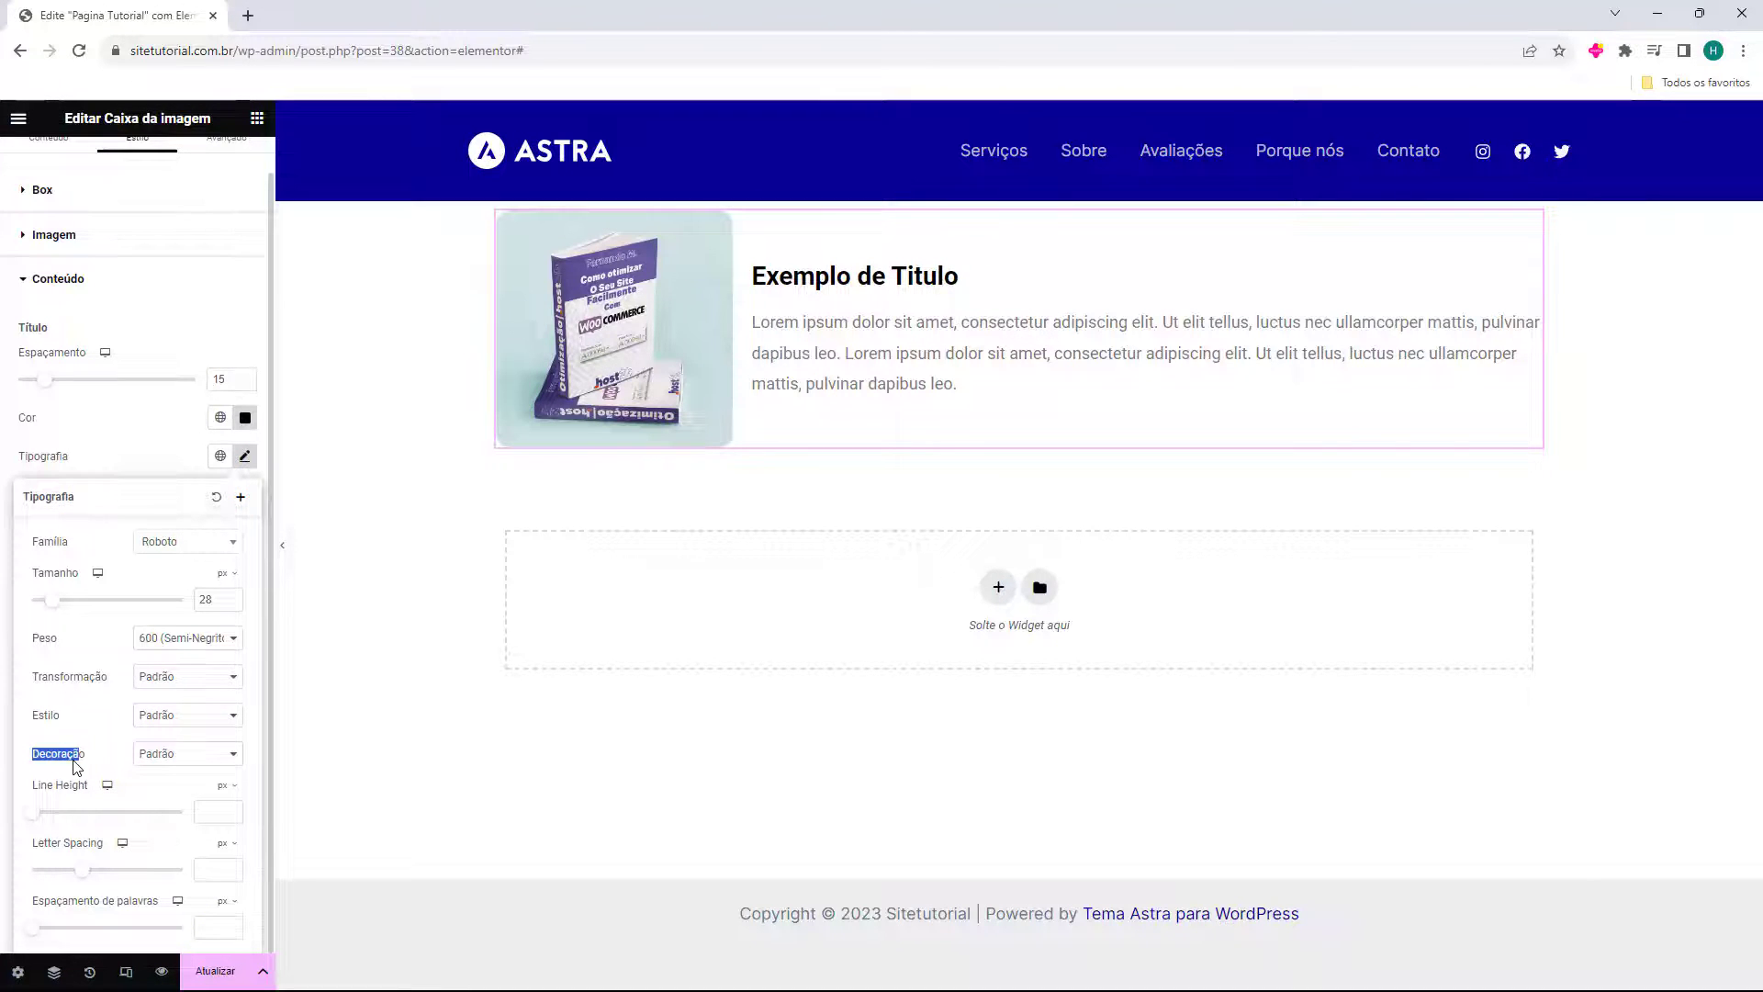
click(163, 758)
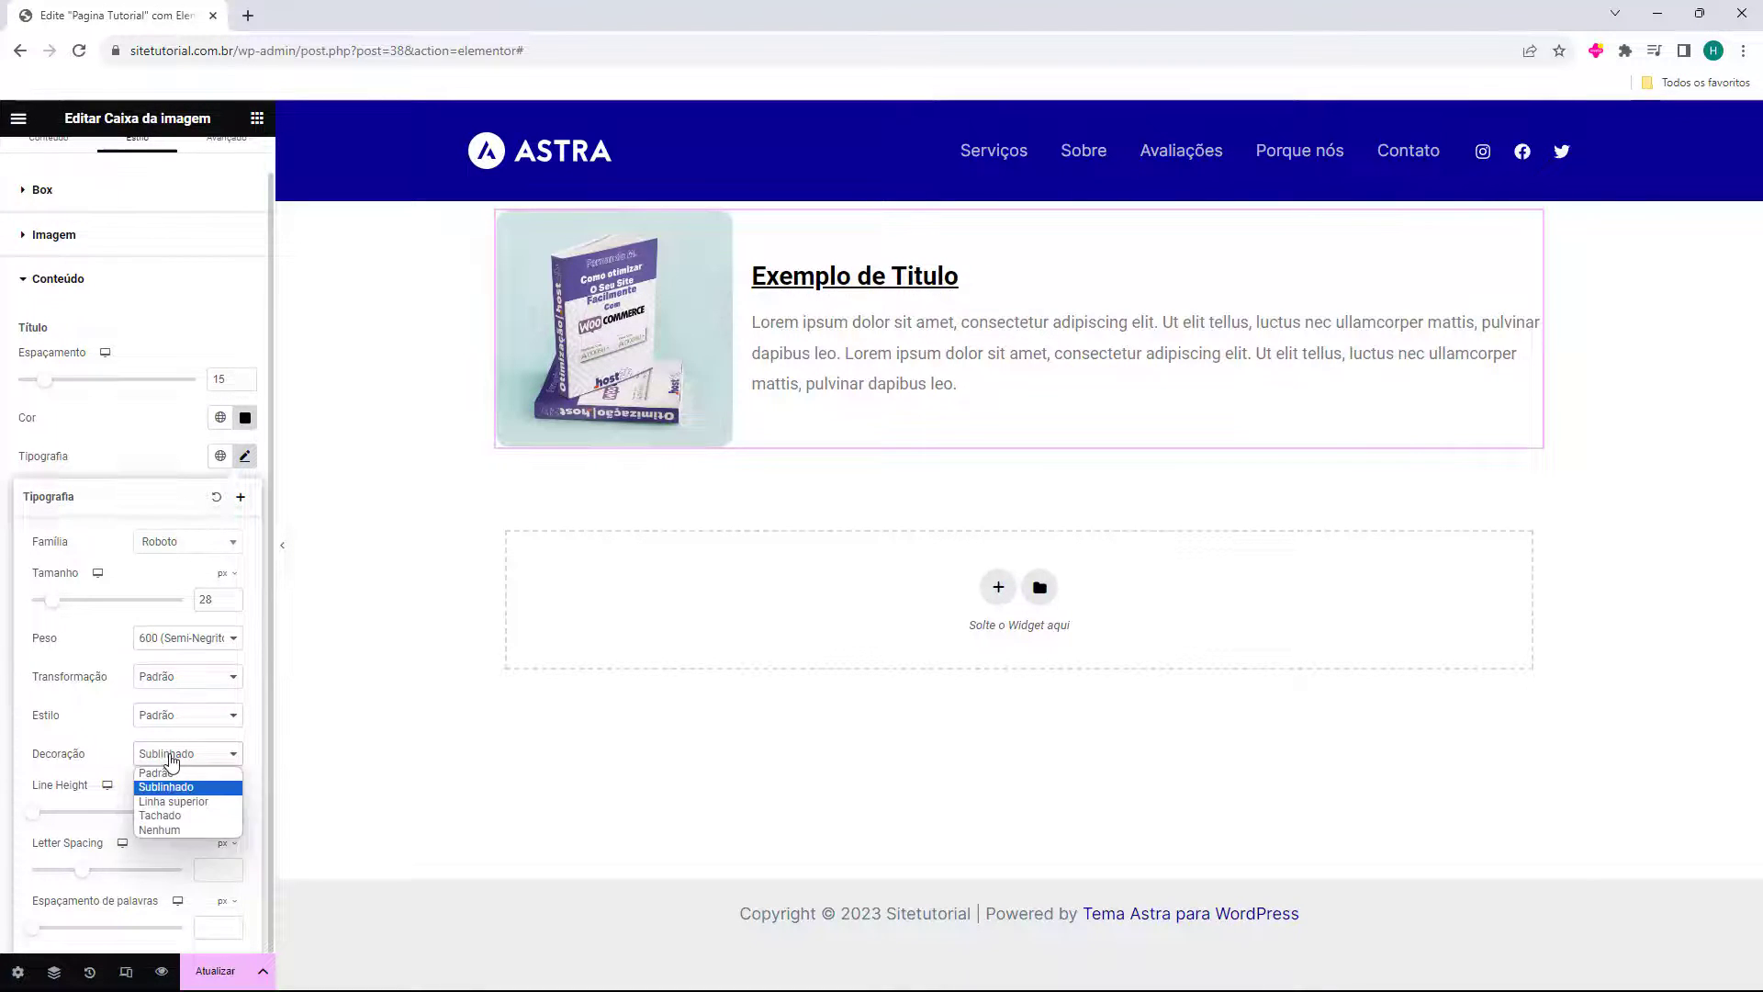
click(214, 800)
click(196, 754)
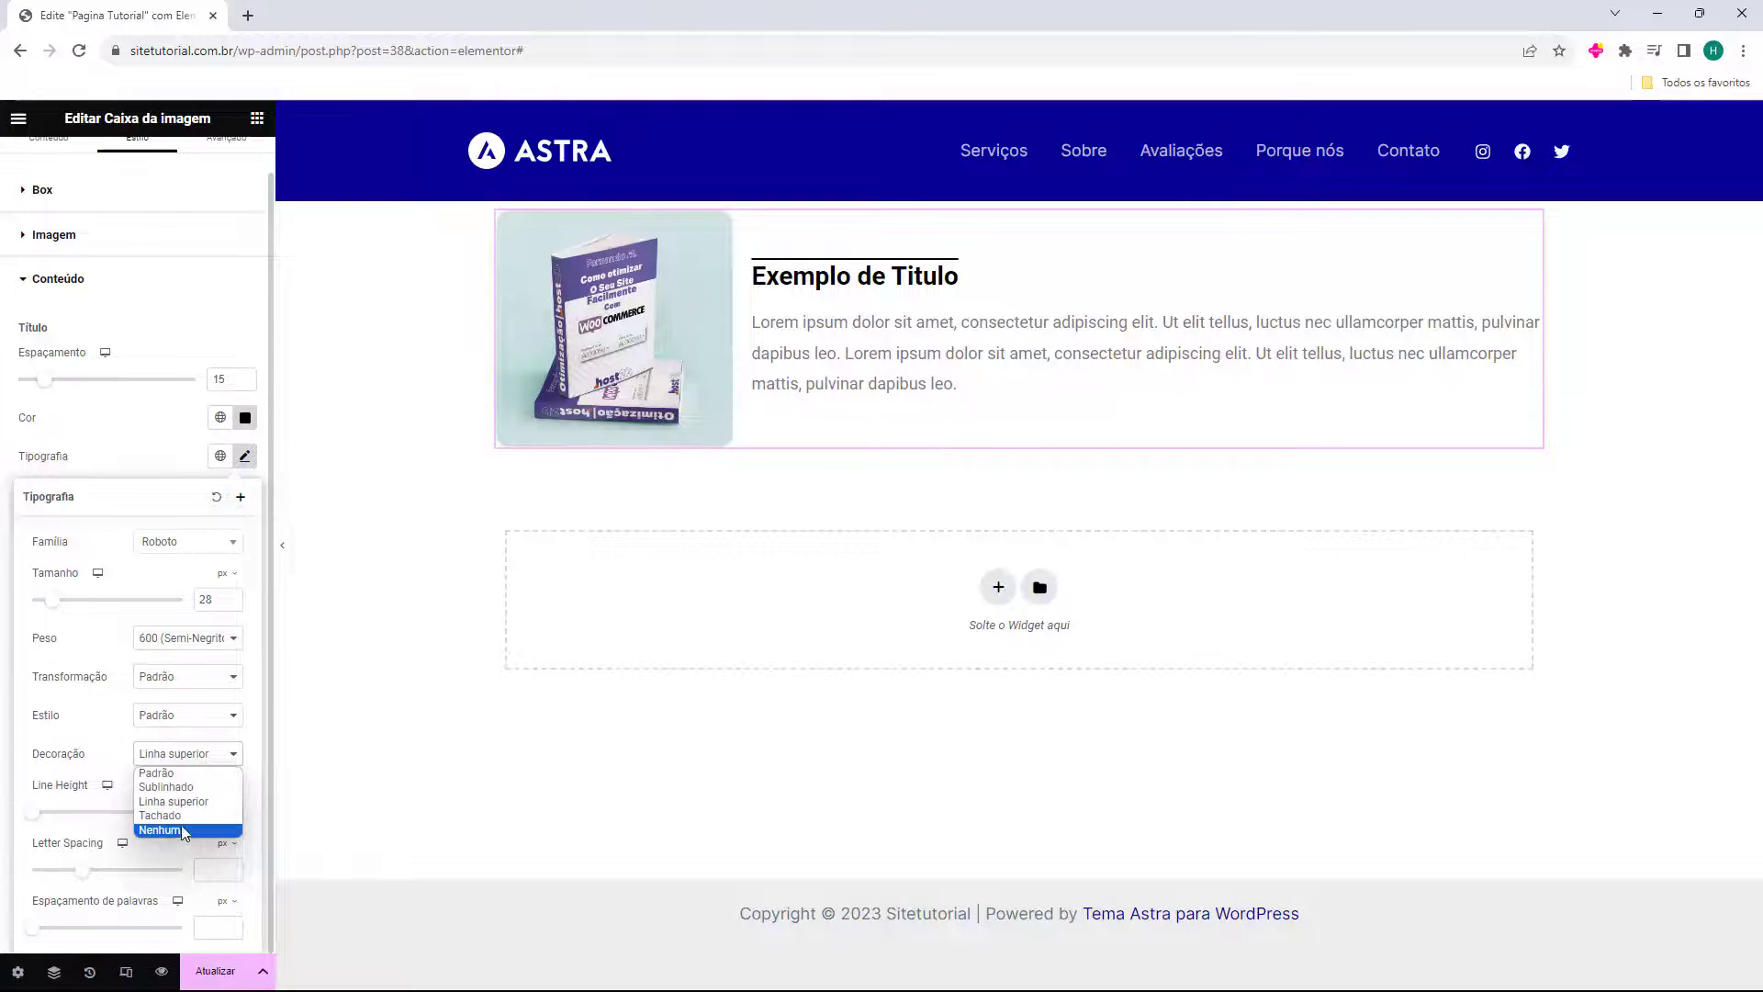
click(180, 816)
click(188, 757)
click(187, 776)
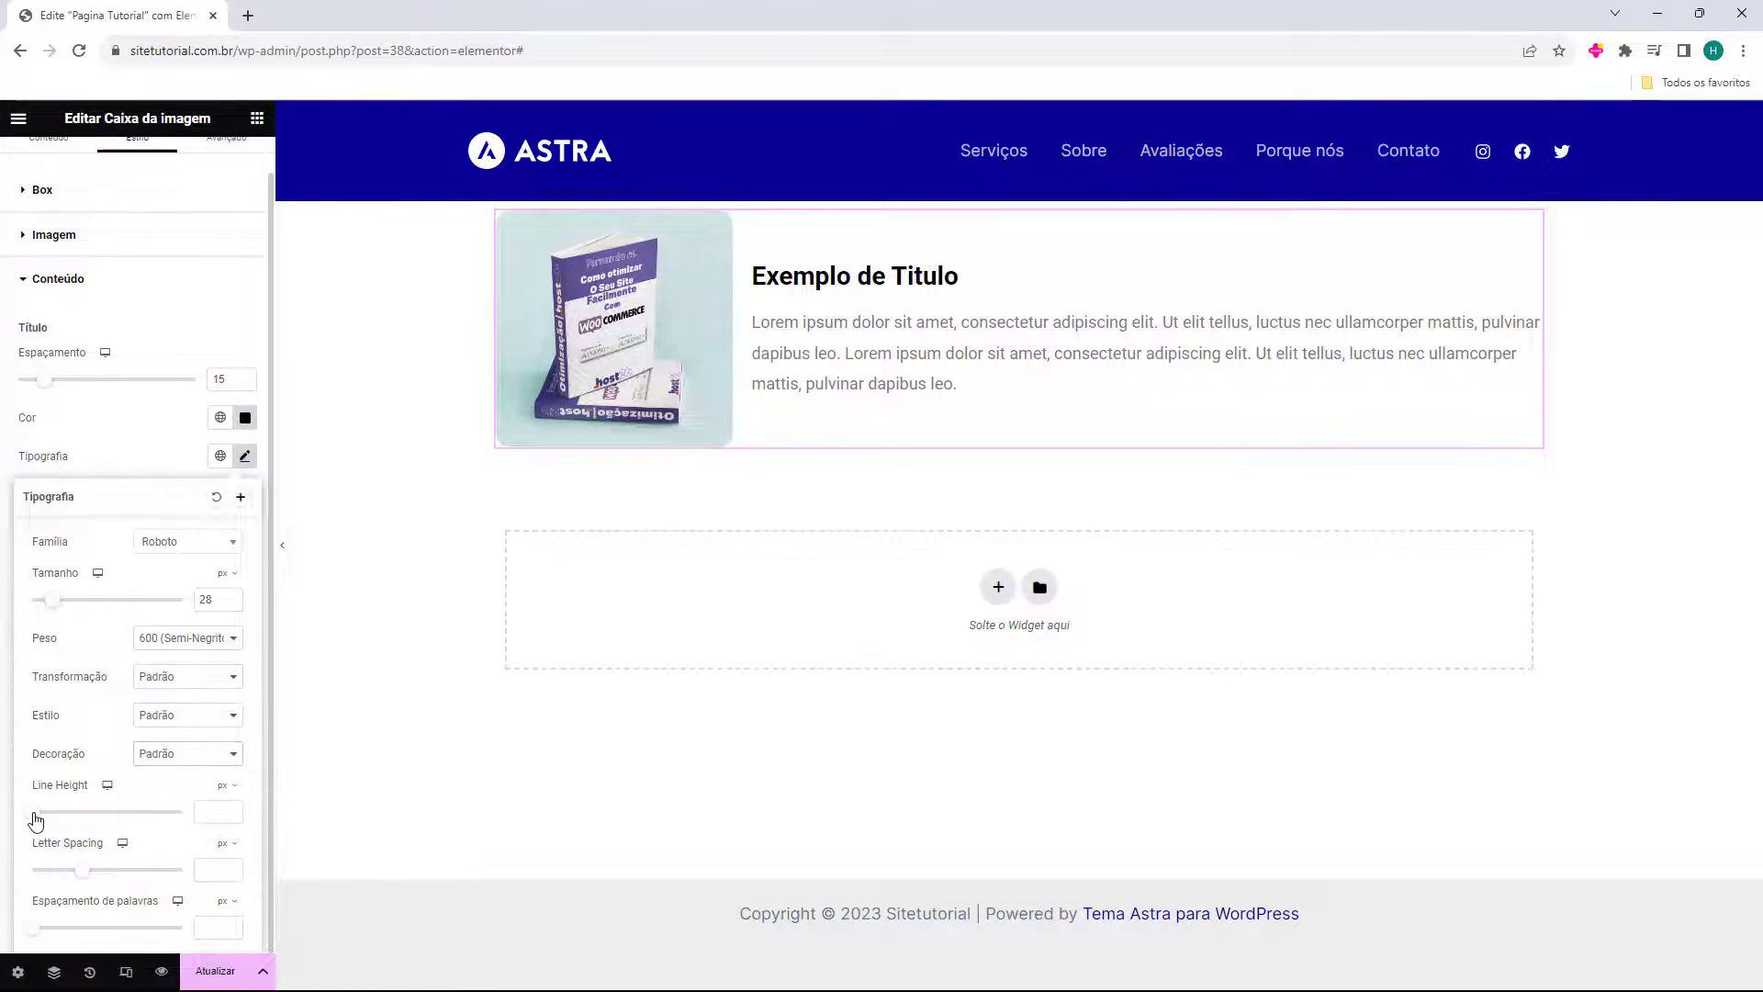
Set the title's line height to 40 px and letter spacing to 2.5 px, and slightly widen its word spacing
drag(37, 820, 112, 880)
mouse_move(36, 933)
mouse_down()
mouse_move(103, 934)
mouse_move(37, 937)
mouse_up()
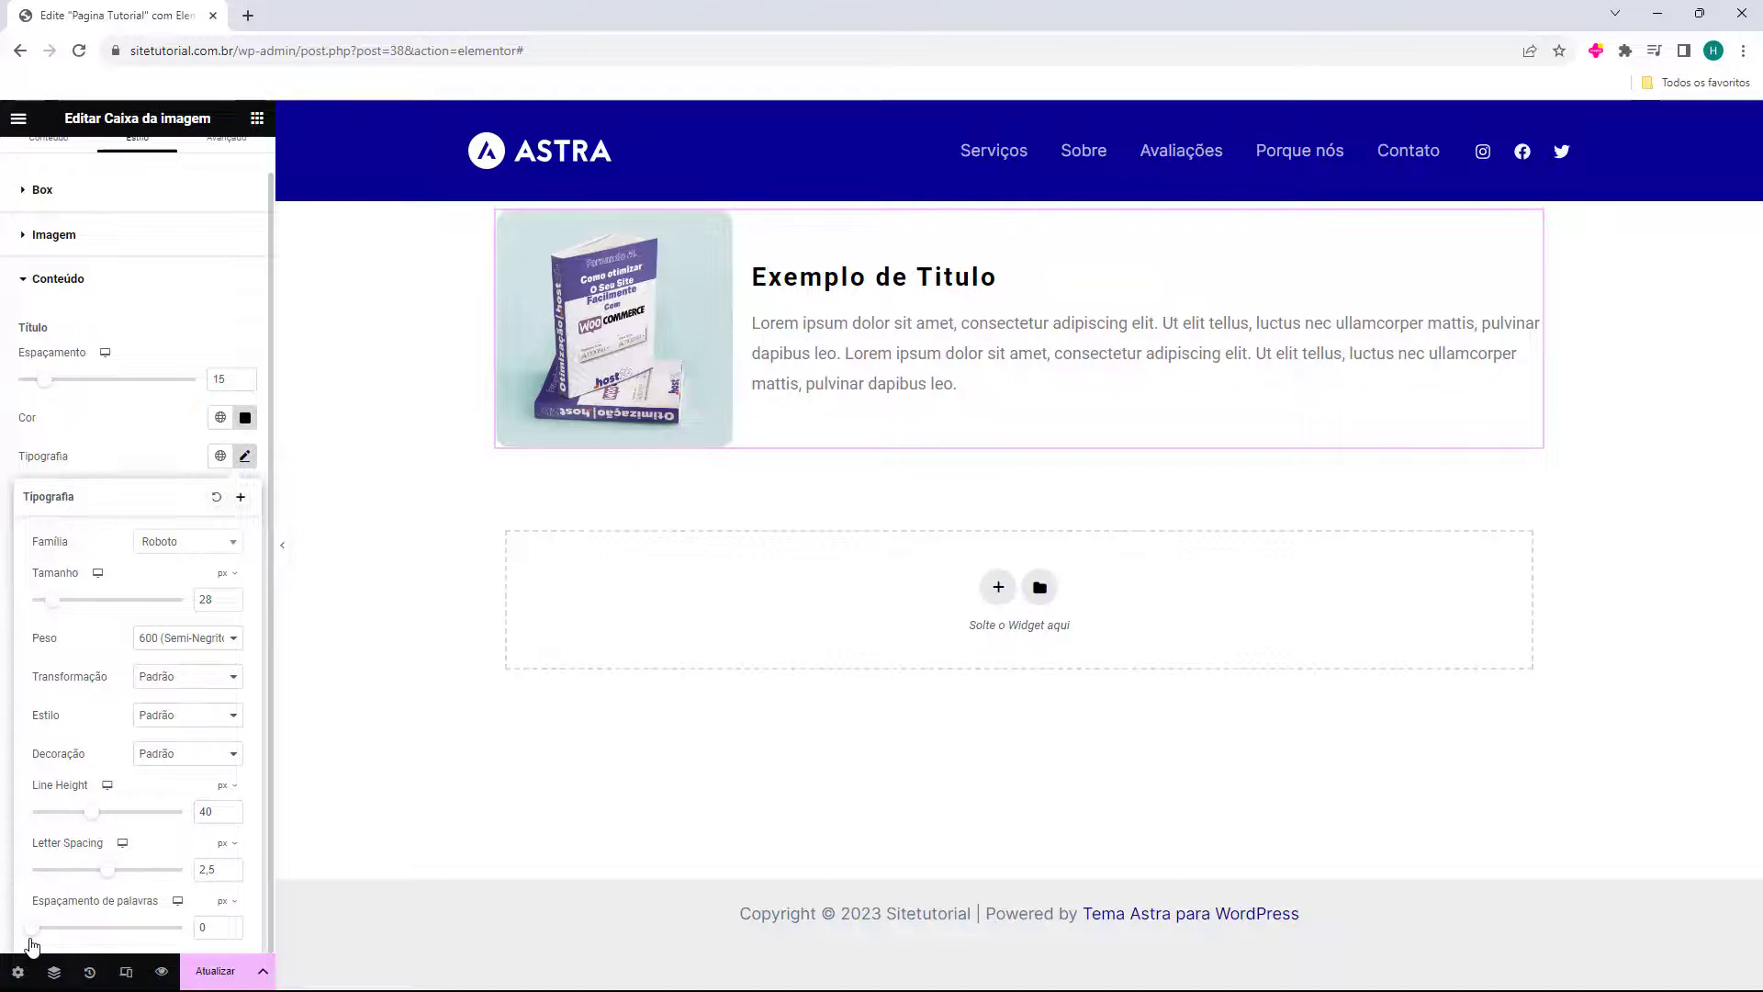
click(18, 514)
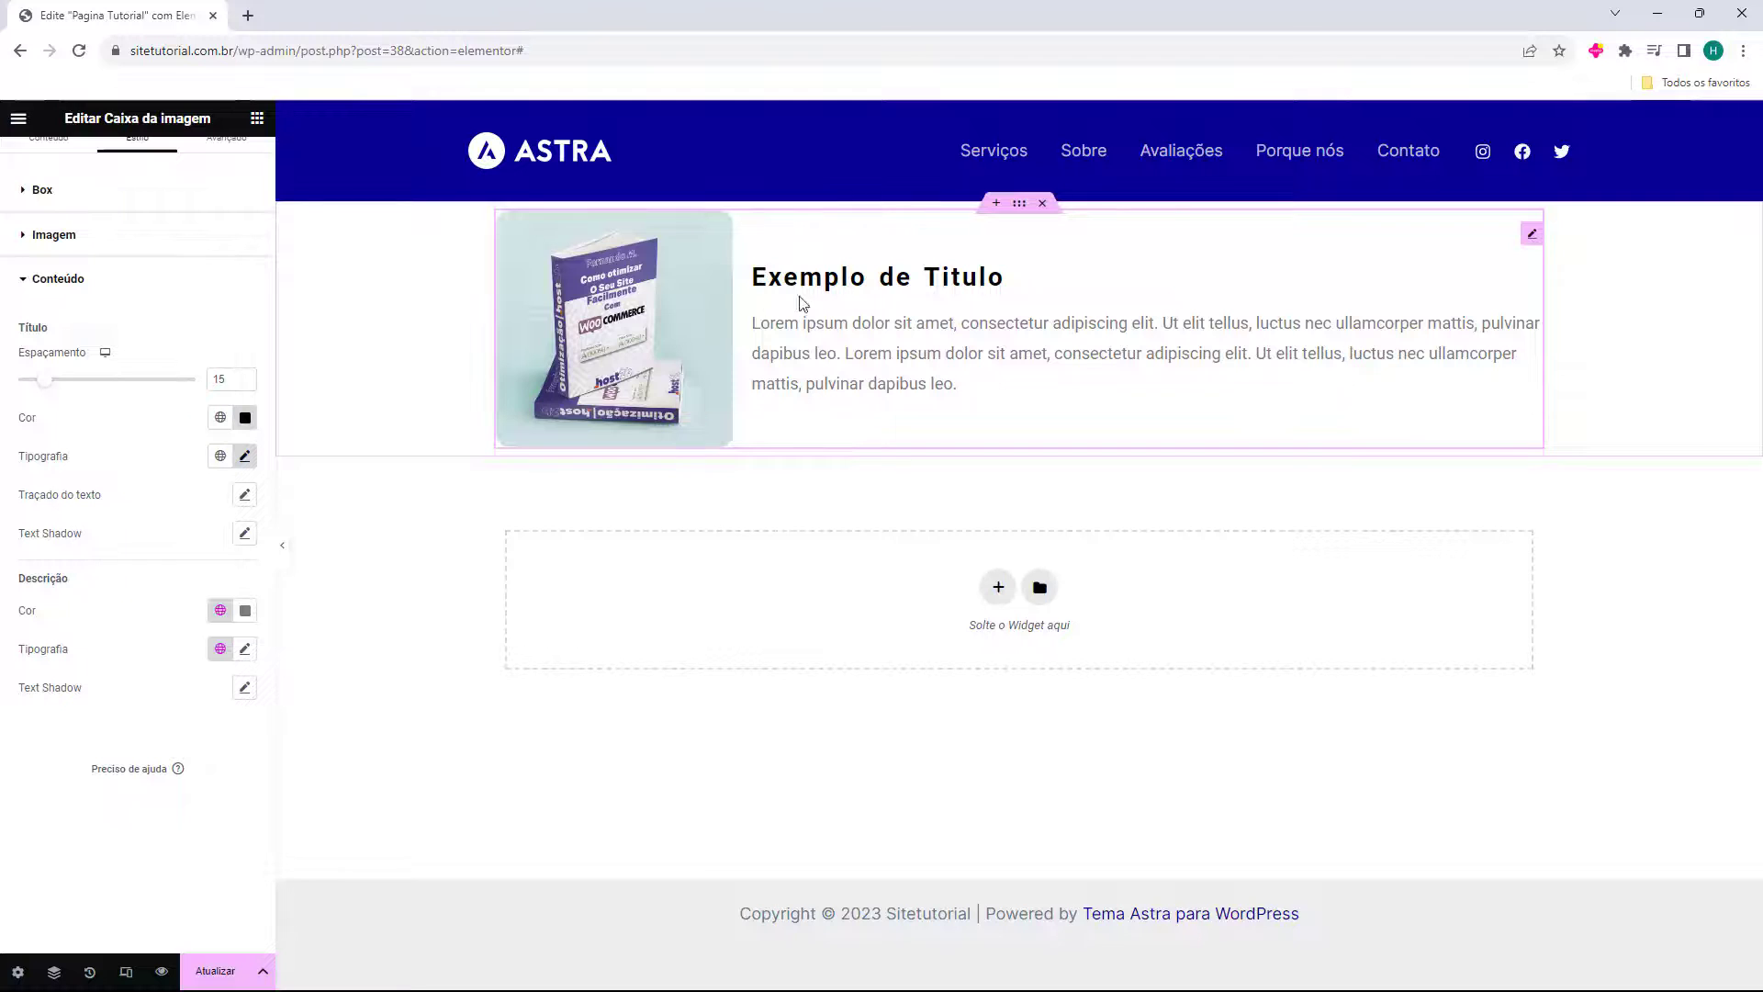
Try a 3 px text stroke in a different colour on the title, and reset the stroke
click(246, 495)
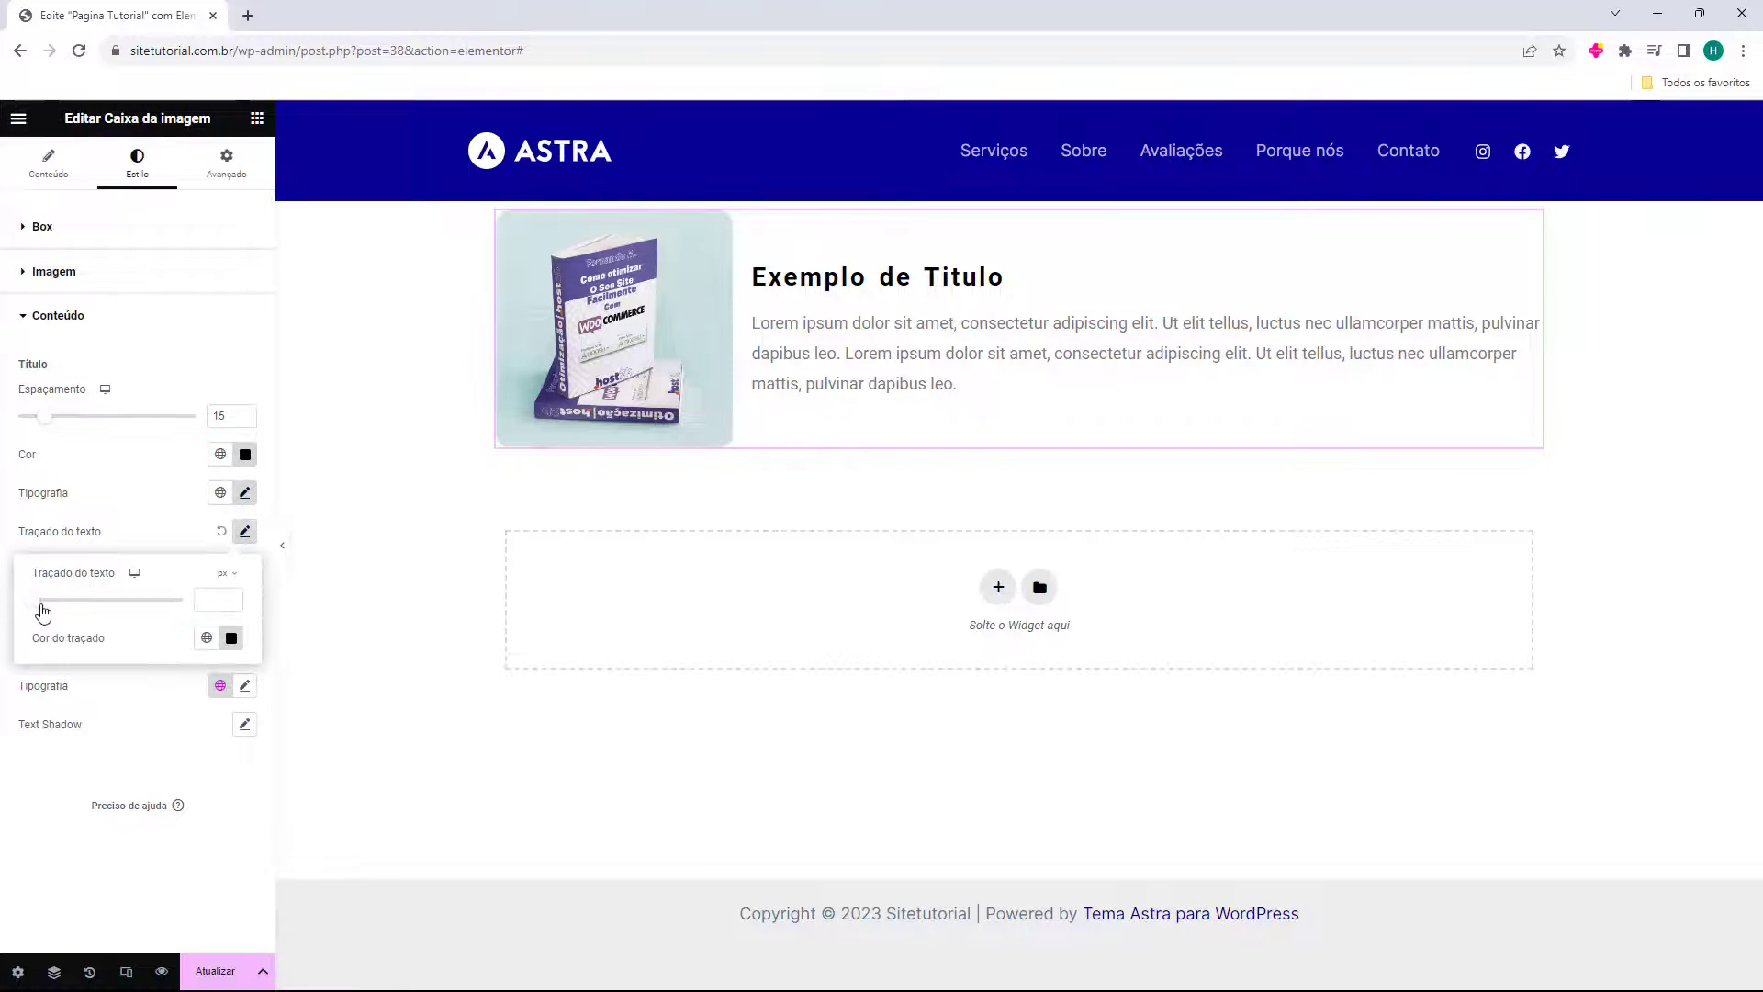
mouse_move(43, 612)
mouse_down()
mouse_move(122, 618)
mouse_move(85, 621)
mouse_up()
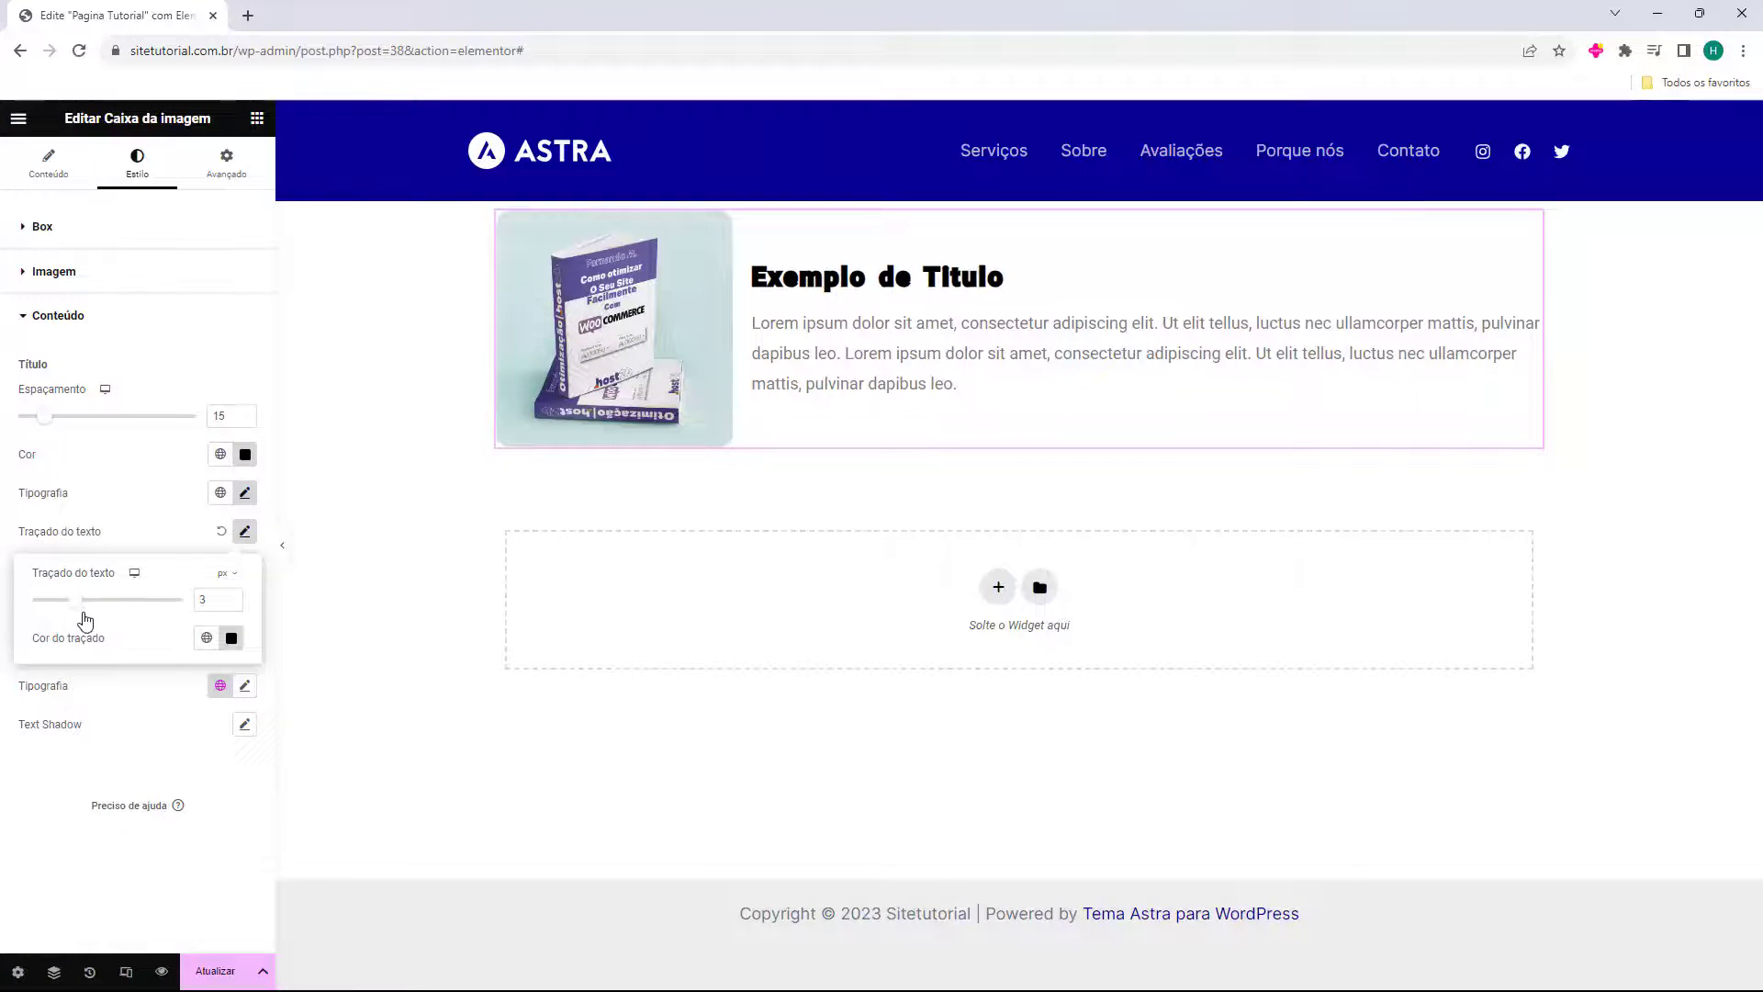
click(230, 640)
drag(263, 732, 347, 686)
click(221, 531)
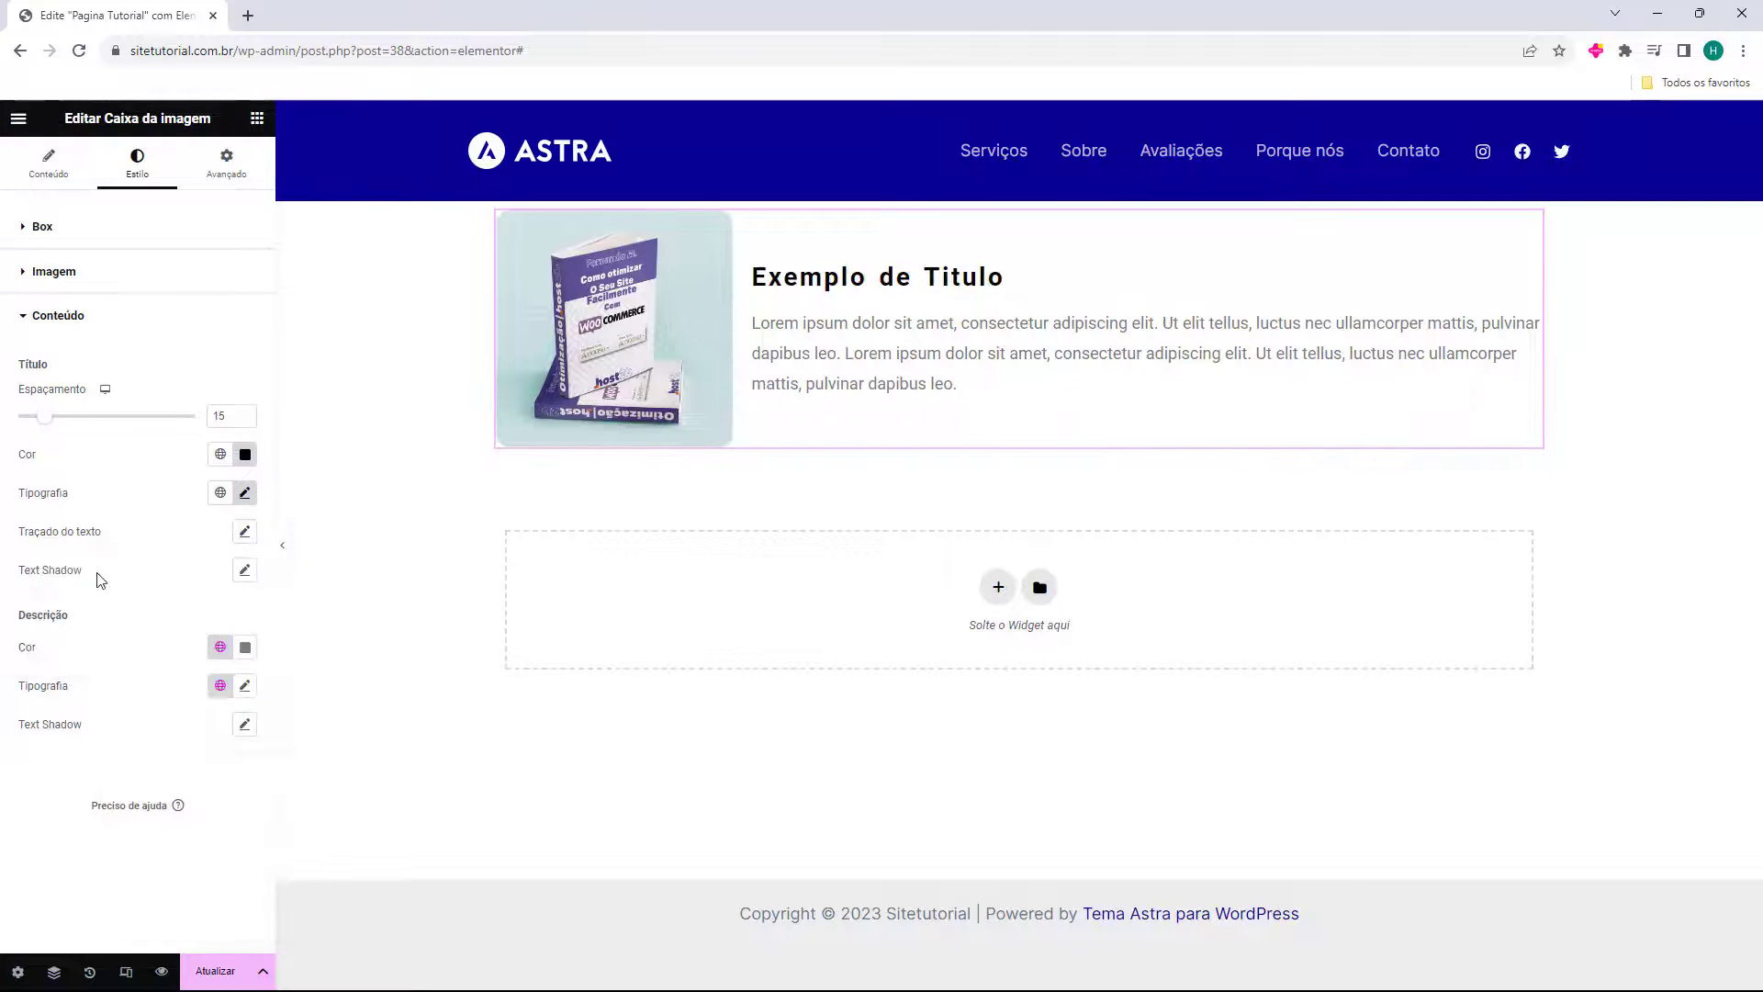
Try a text shadow with less blur and shifted horizontal and vertical offsets on the title, and reset the shadow
click(245, 571)
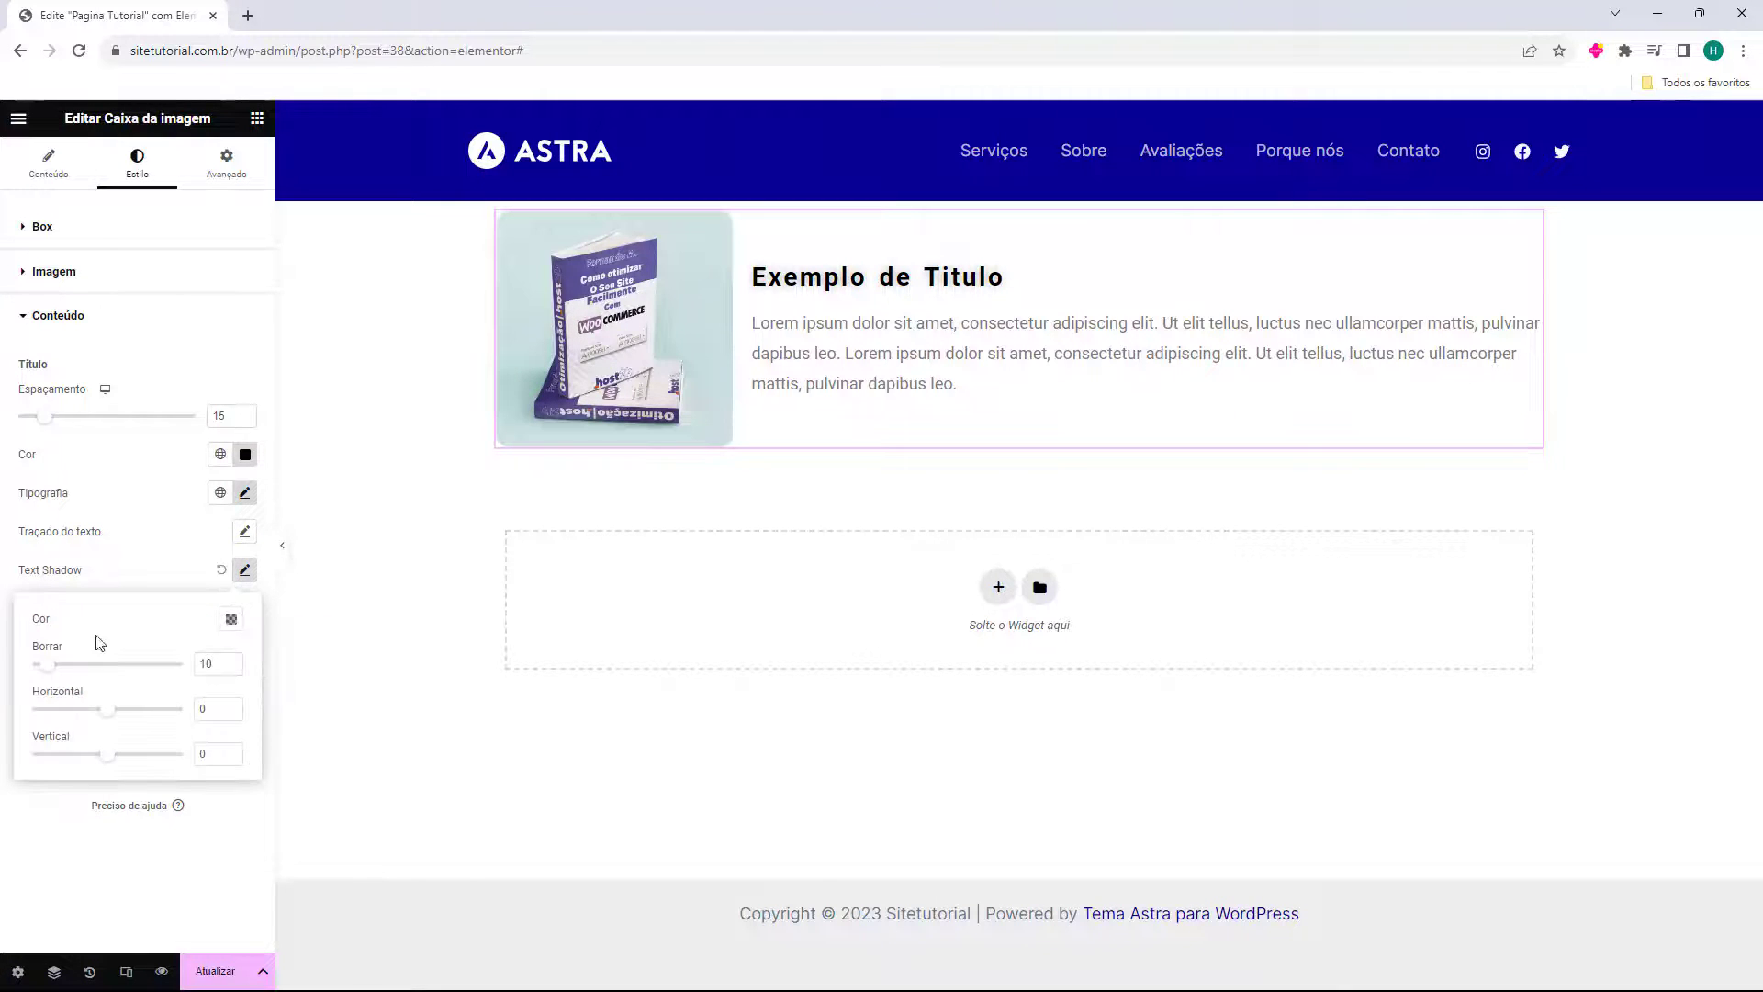
drag(46, 673, 32, 675)
drag(115, 717, 117, 764)
click(173, 590)
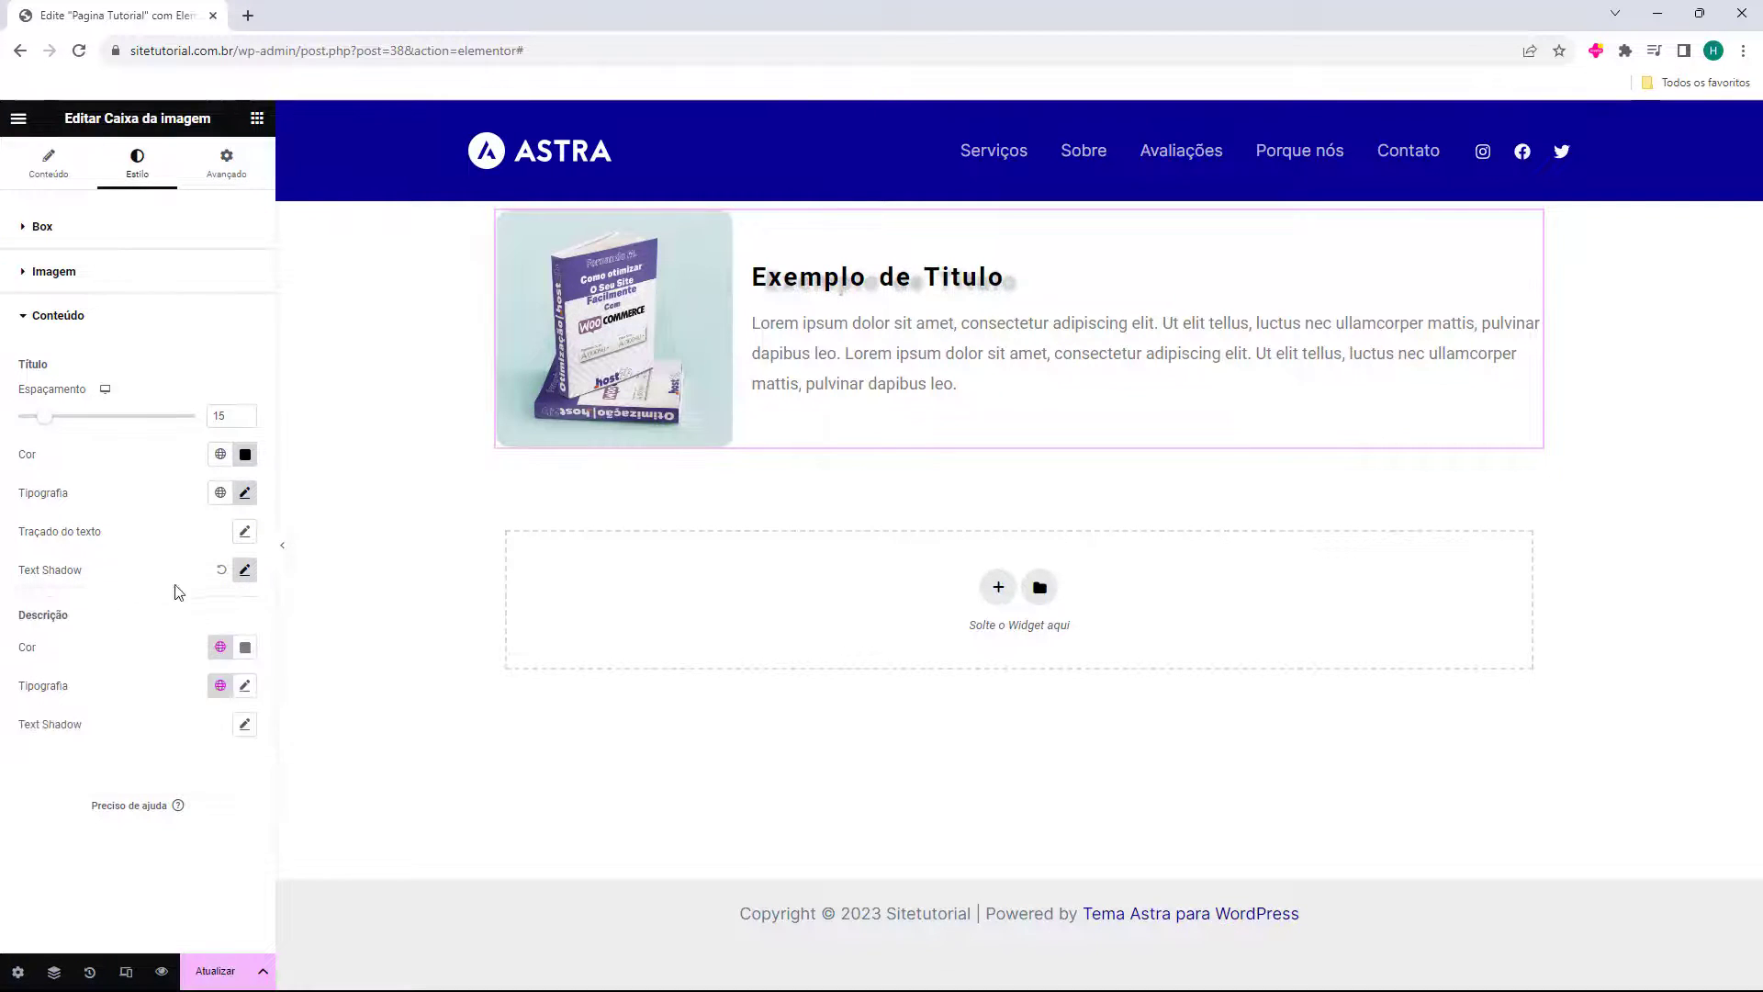
click(220, 569)
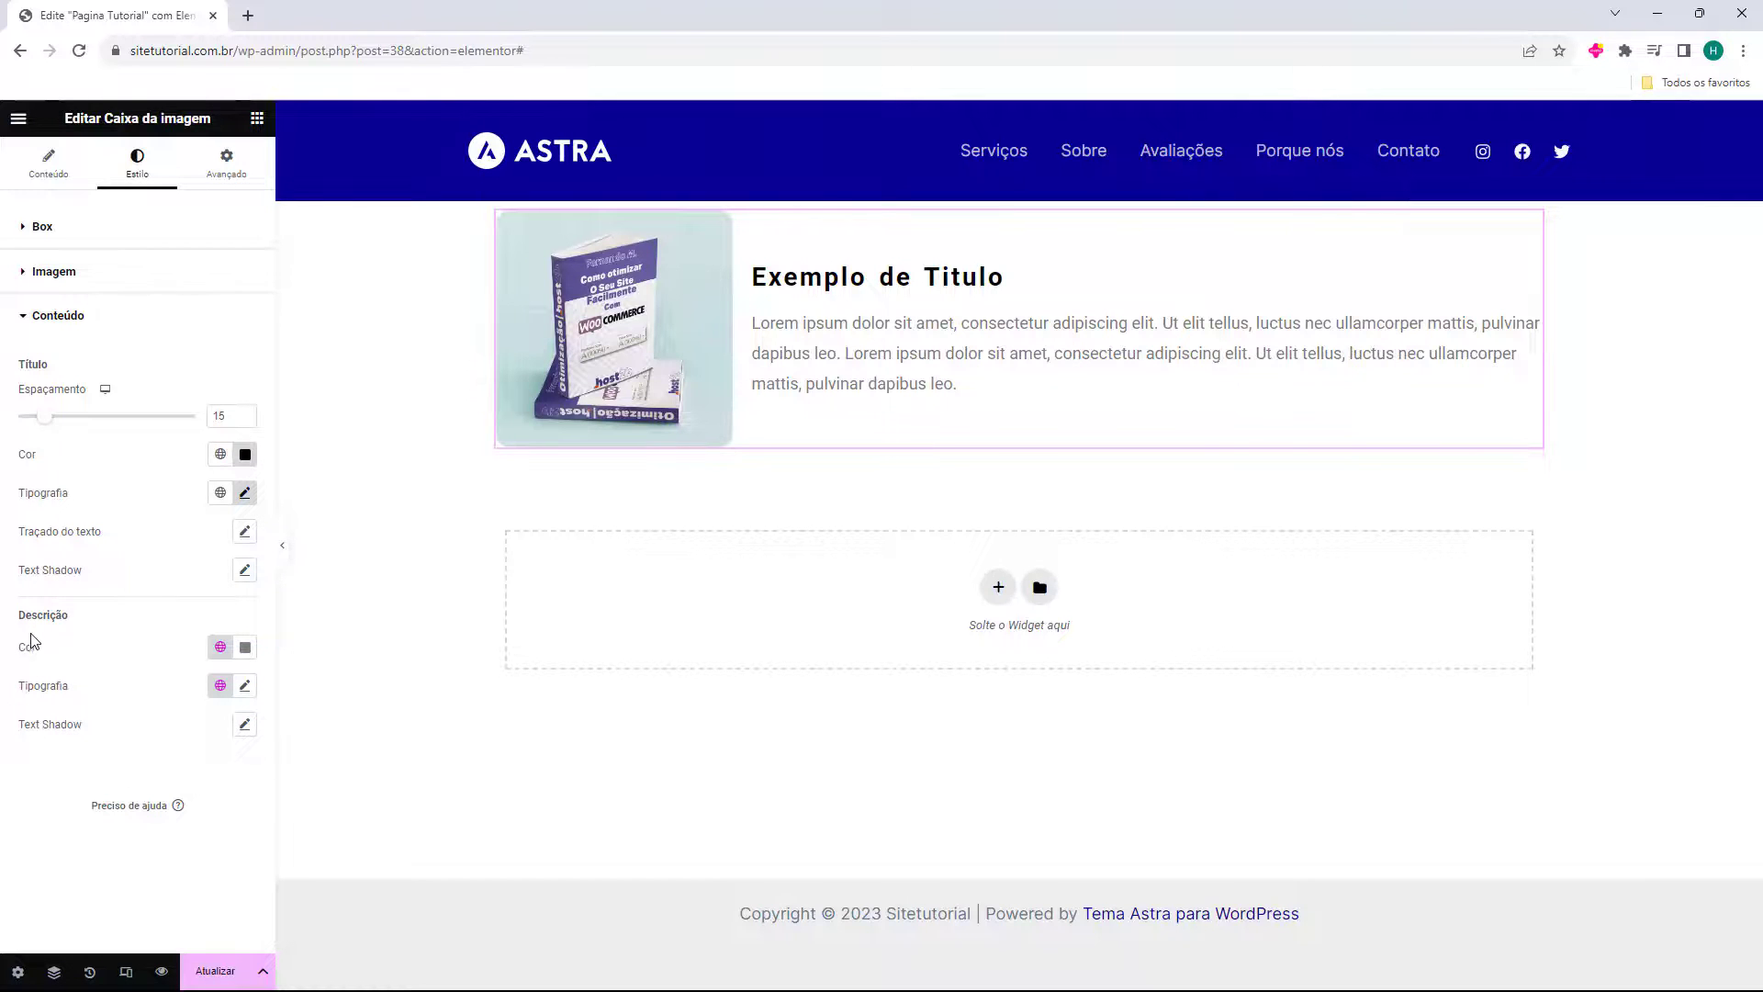
Change the image box description's text colour to bright red
click(244, 650)
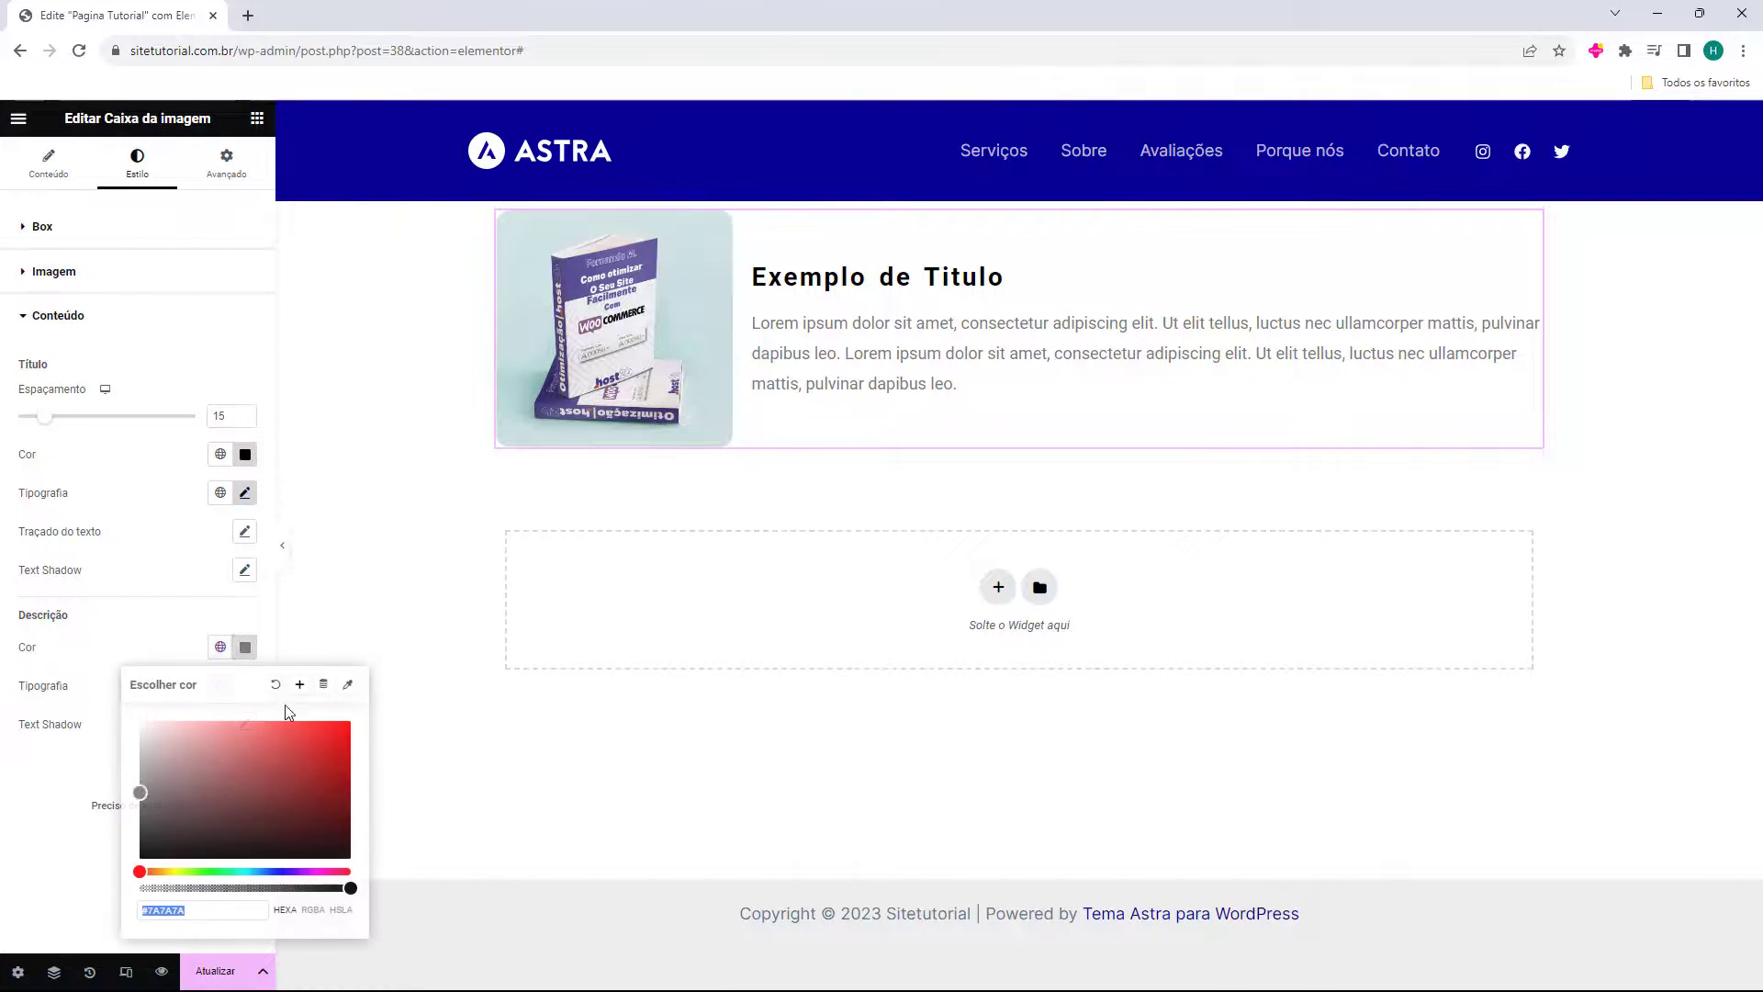
drag(328, 758, 401, 683)
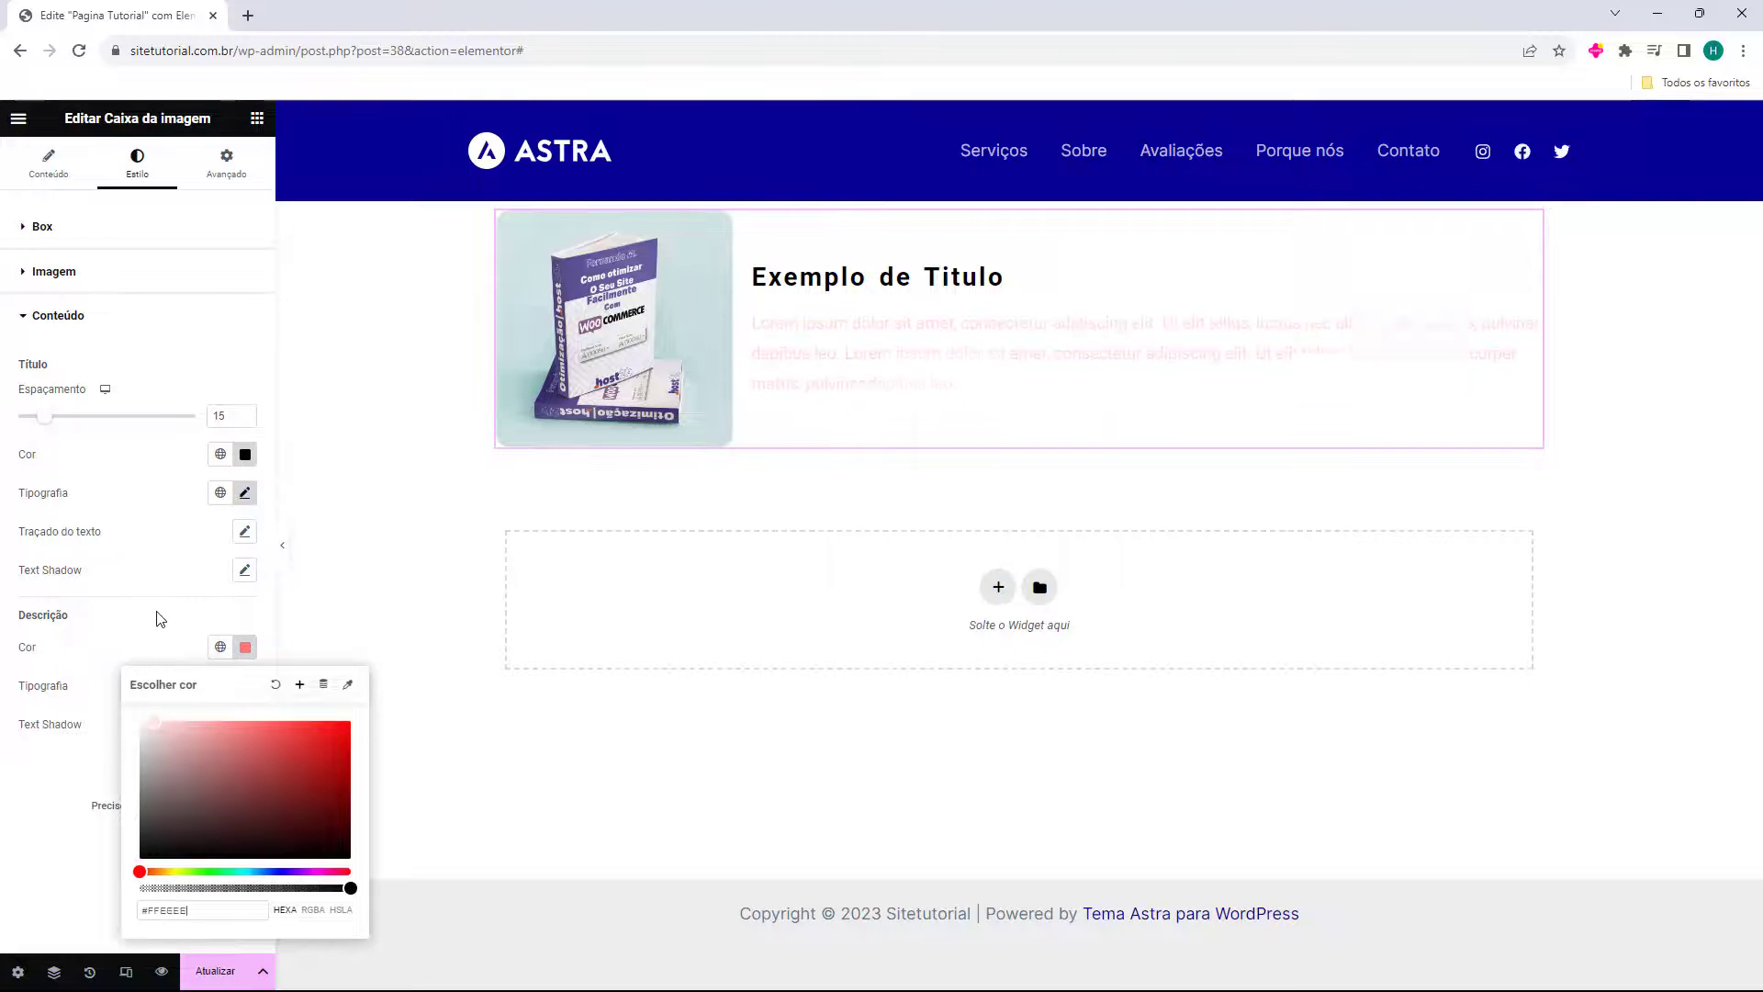
click(344, 720)
click(108, 714)
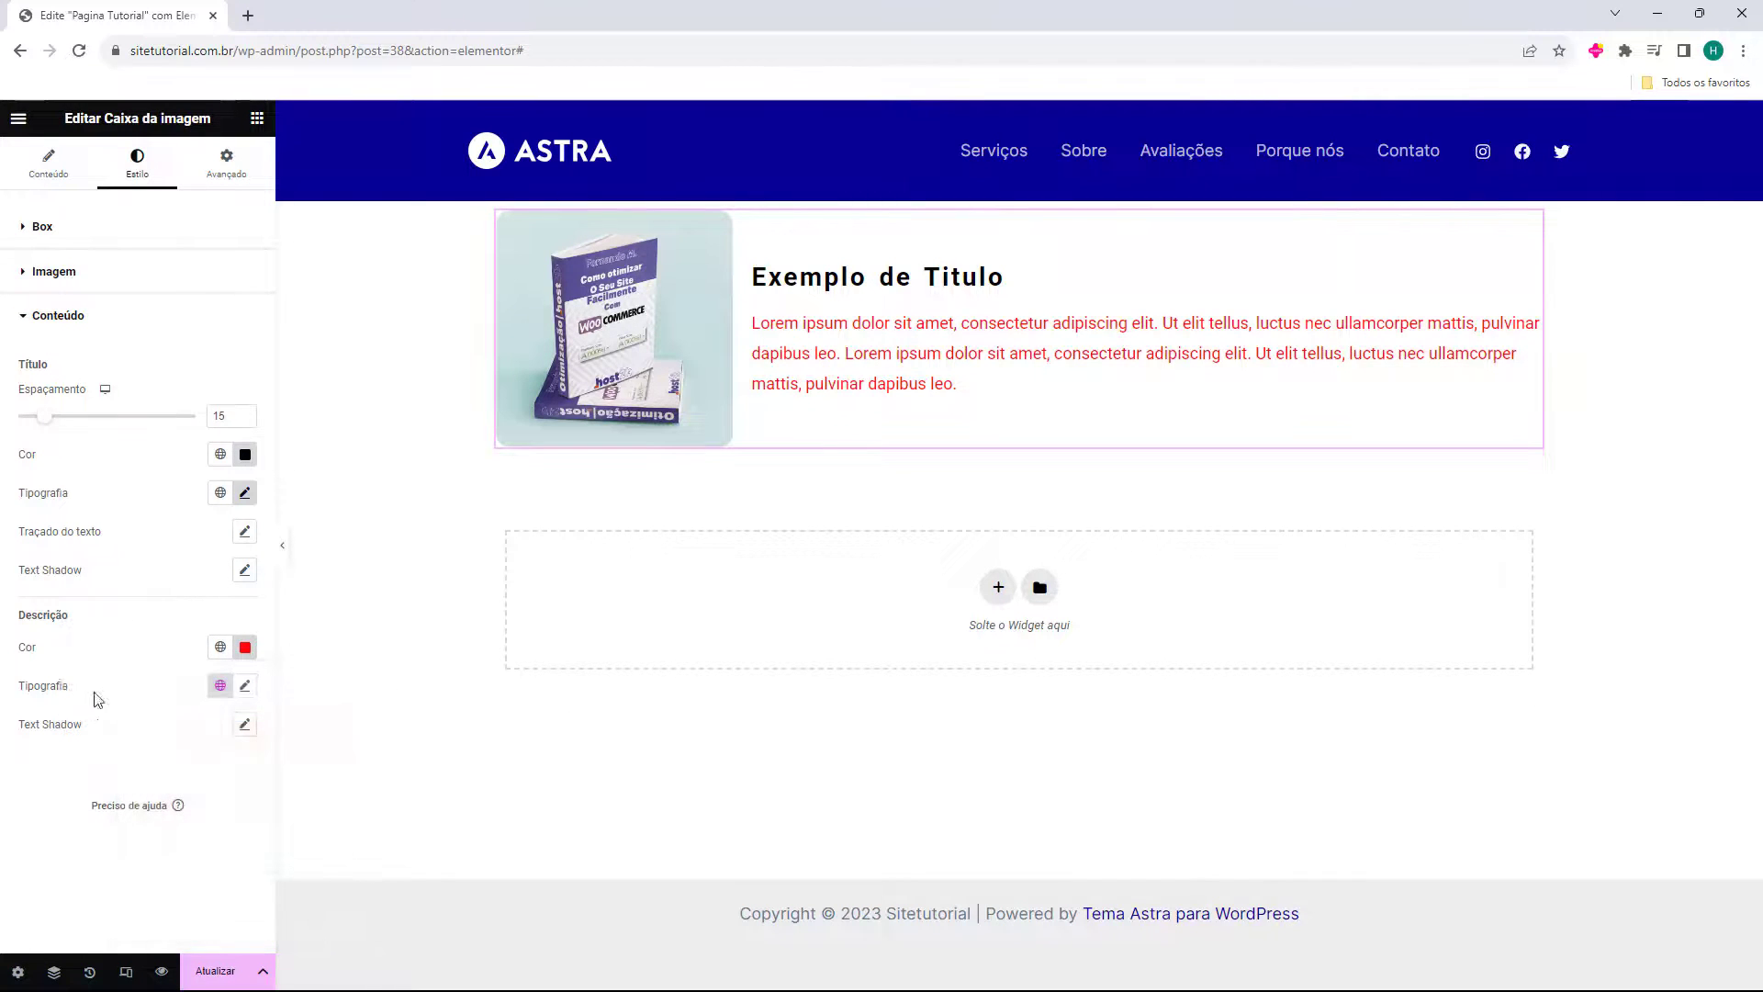
View the typography settings available for the description, and close them without changing any value
click(245, 685)
scroll(136, 701, down, 3)
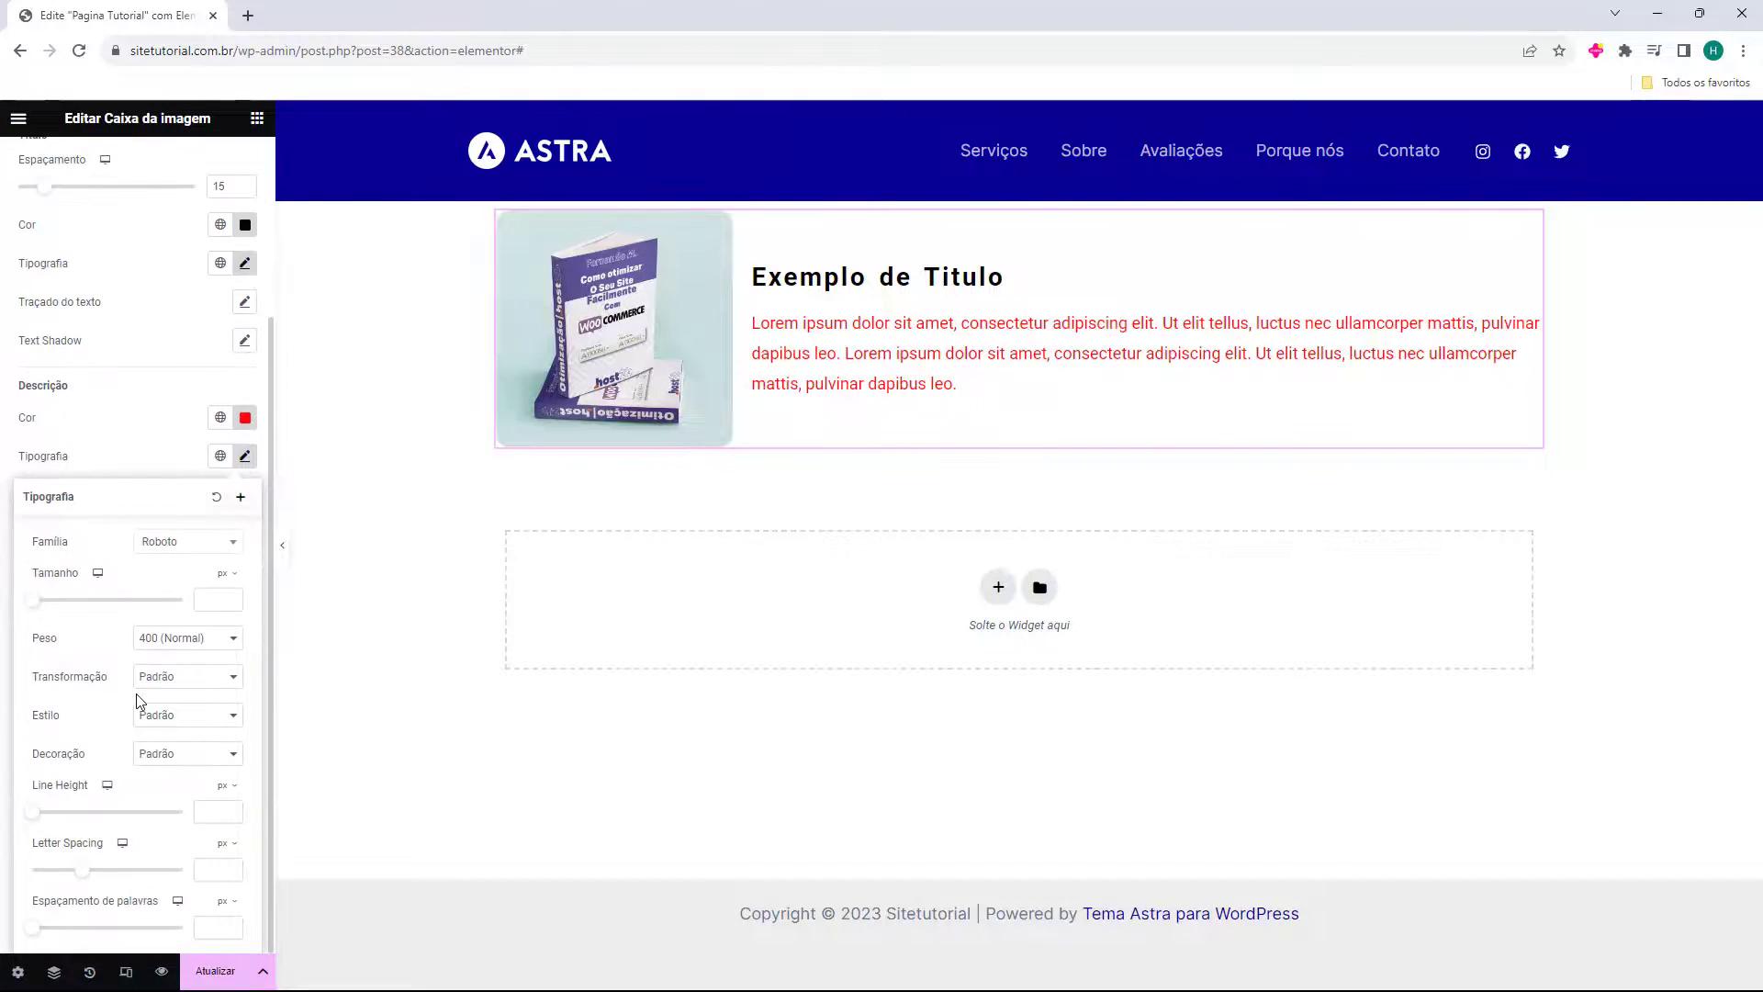
click(142, 465)
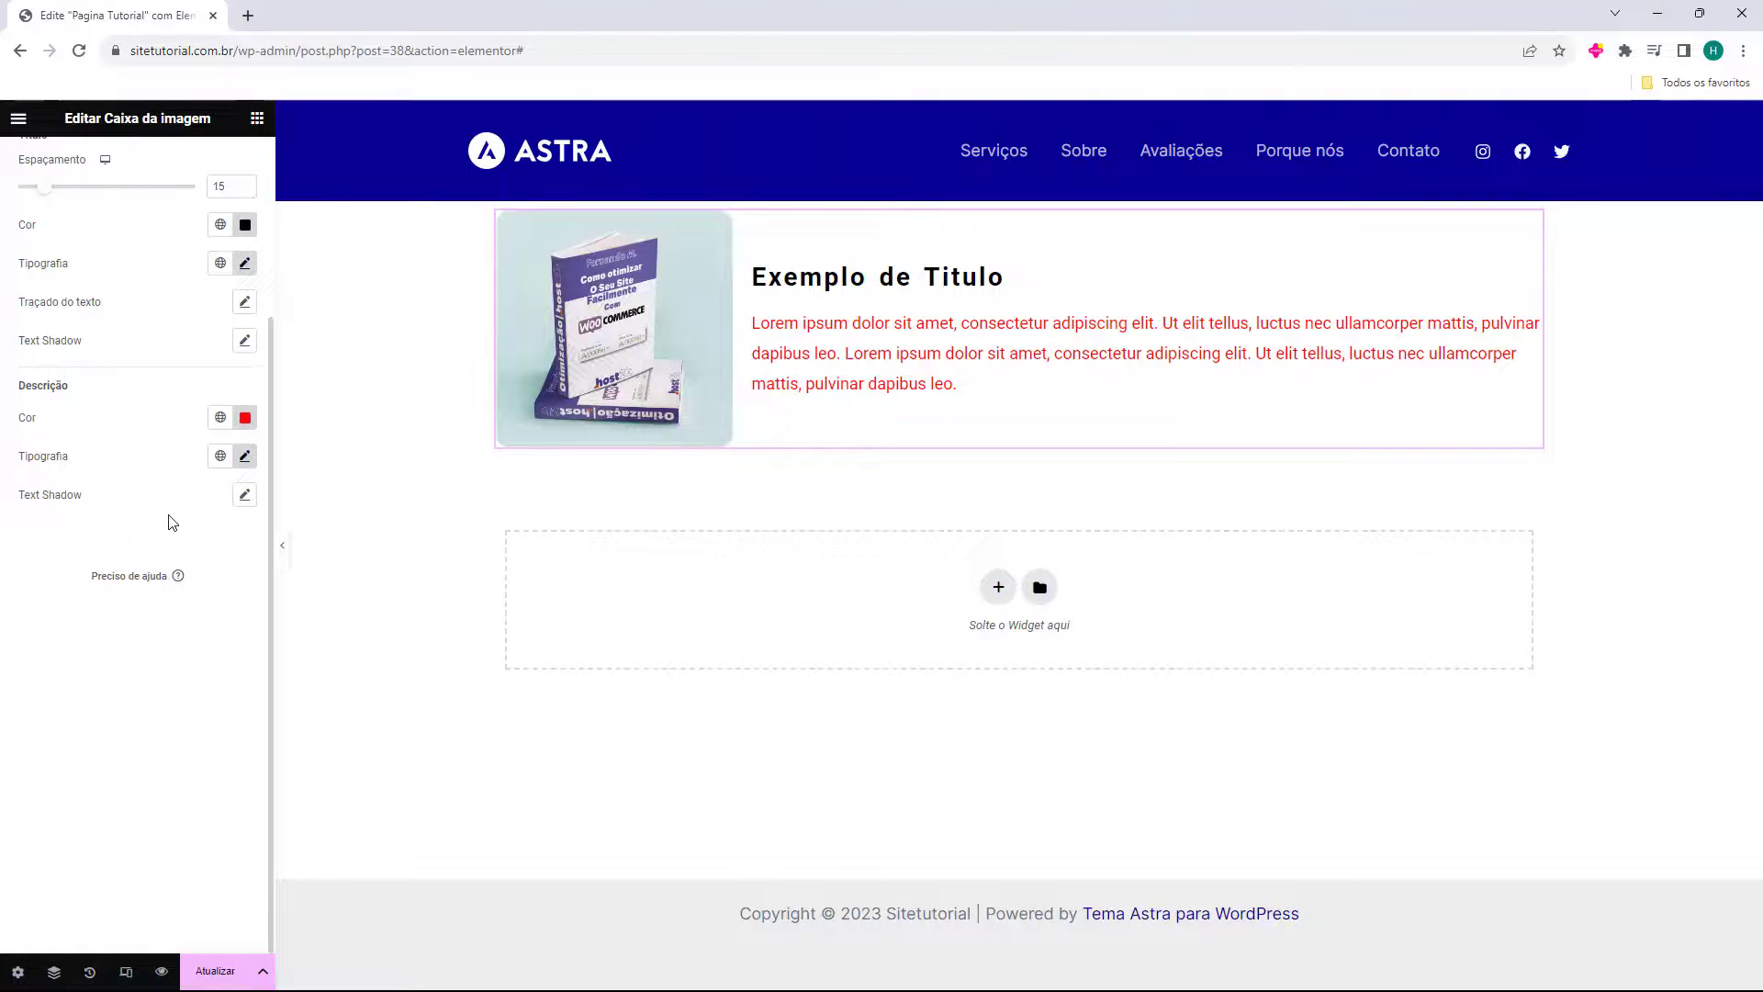
scroll(161, 544, up, 5)
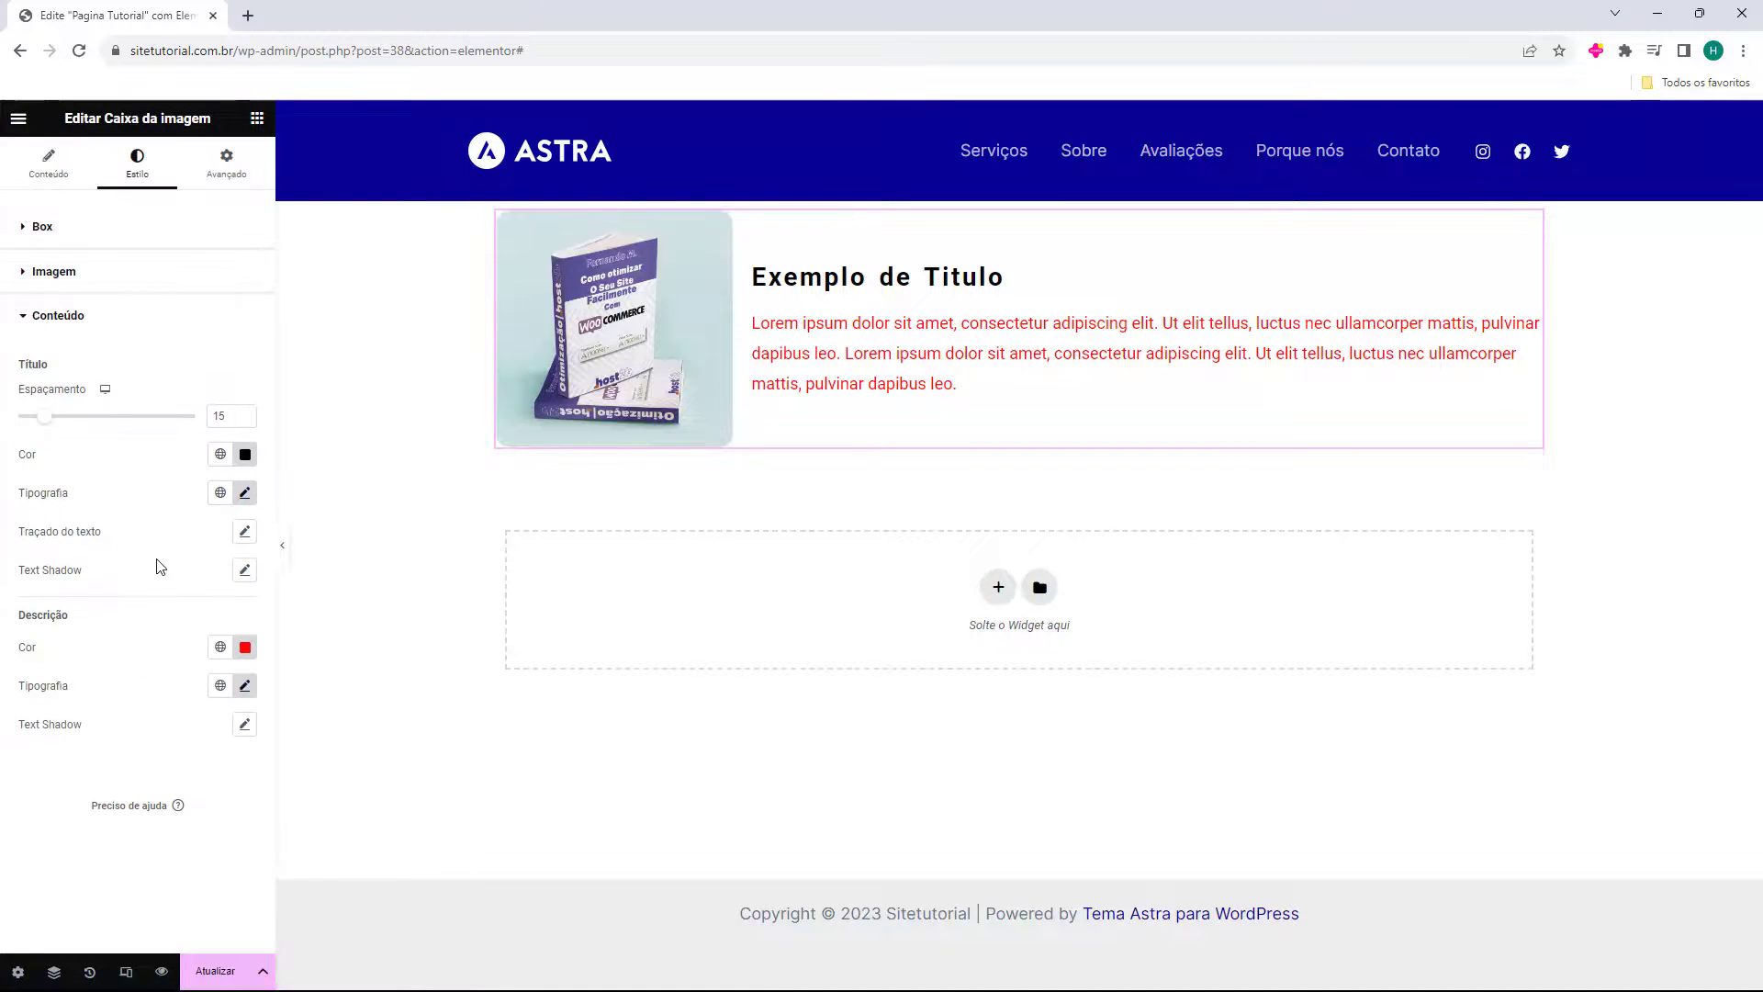
Look through the image box's advanced settings, from layout margins and padding down to the remaining sections
click(231, 167)
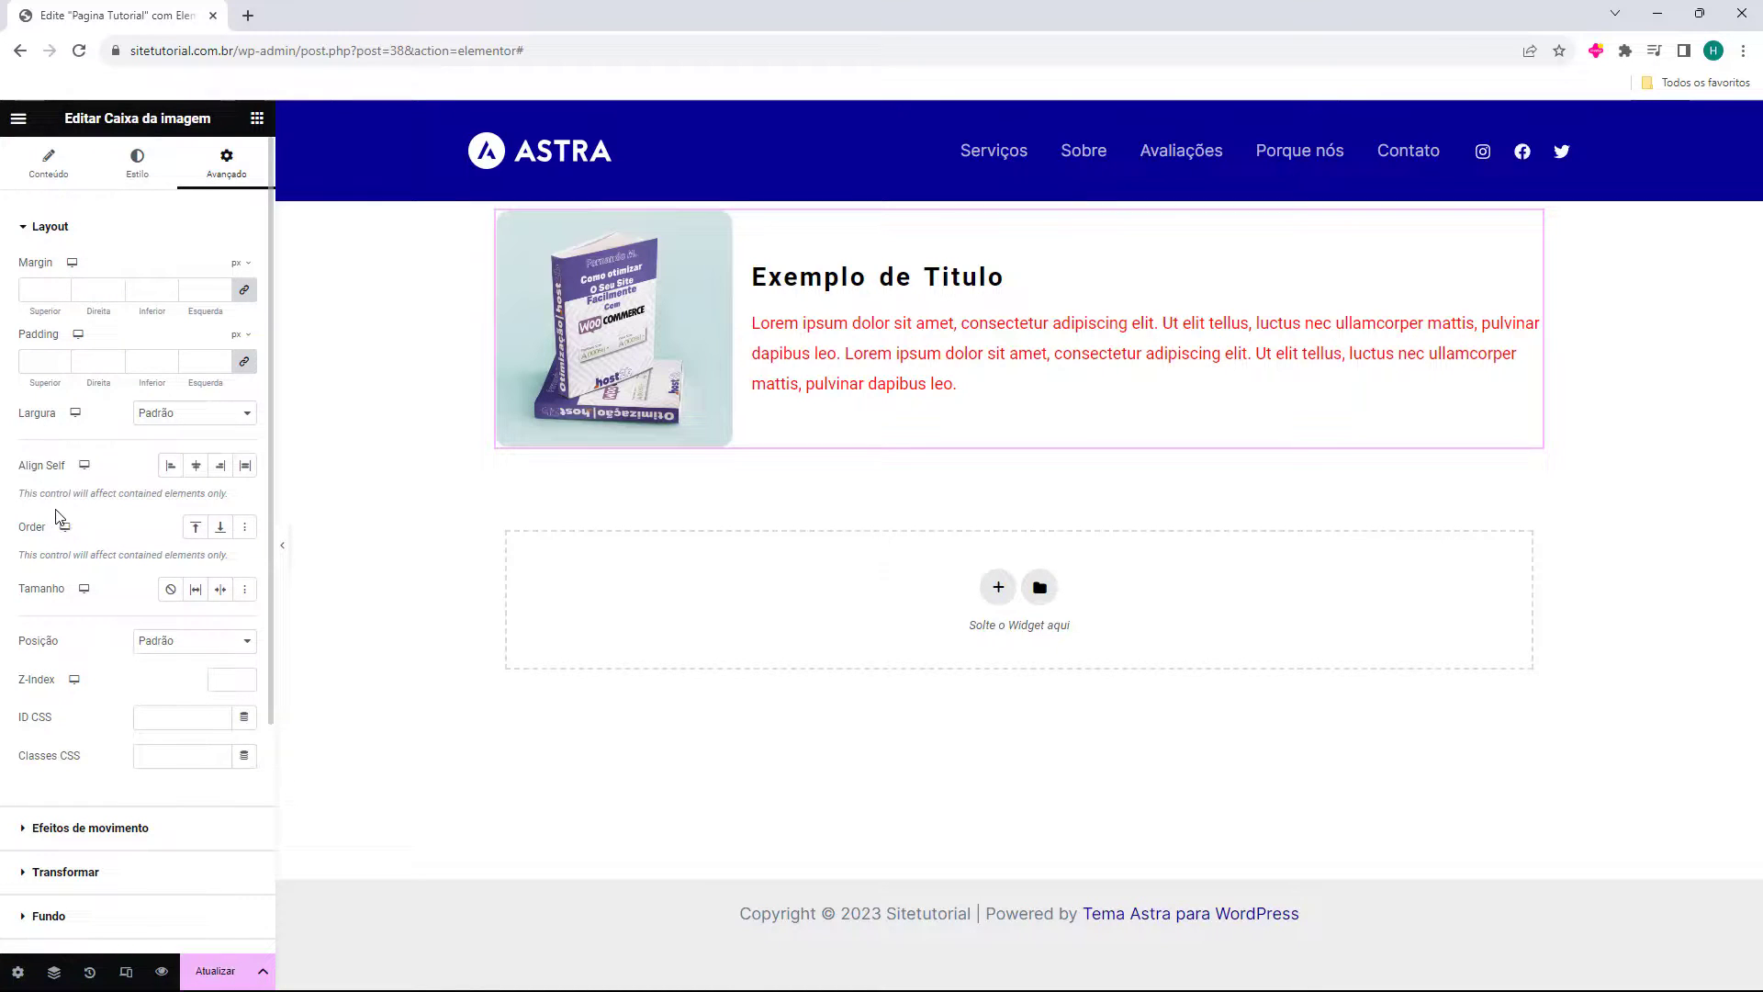
scroll(134, 637, down, 4)
scroll(134, 642, up, 4)
Return to the image box's content settings and save the page update
click(36, 170)
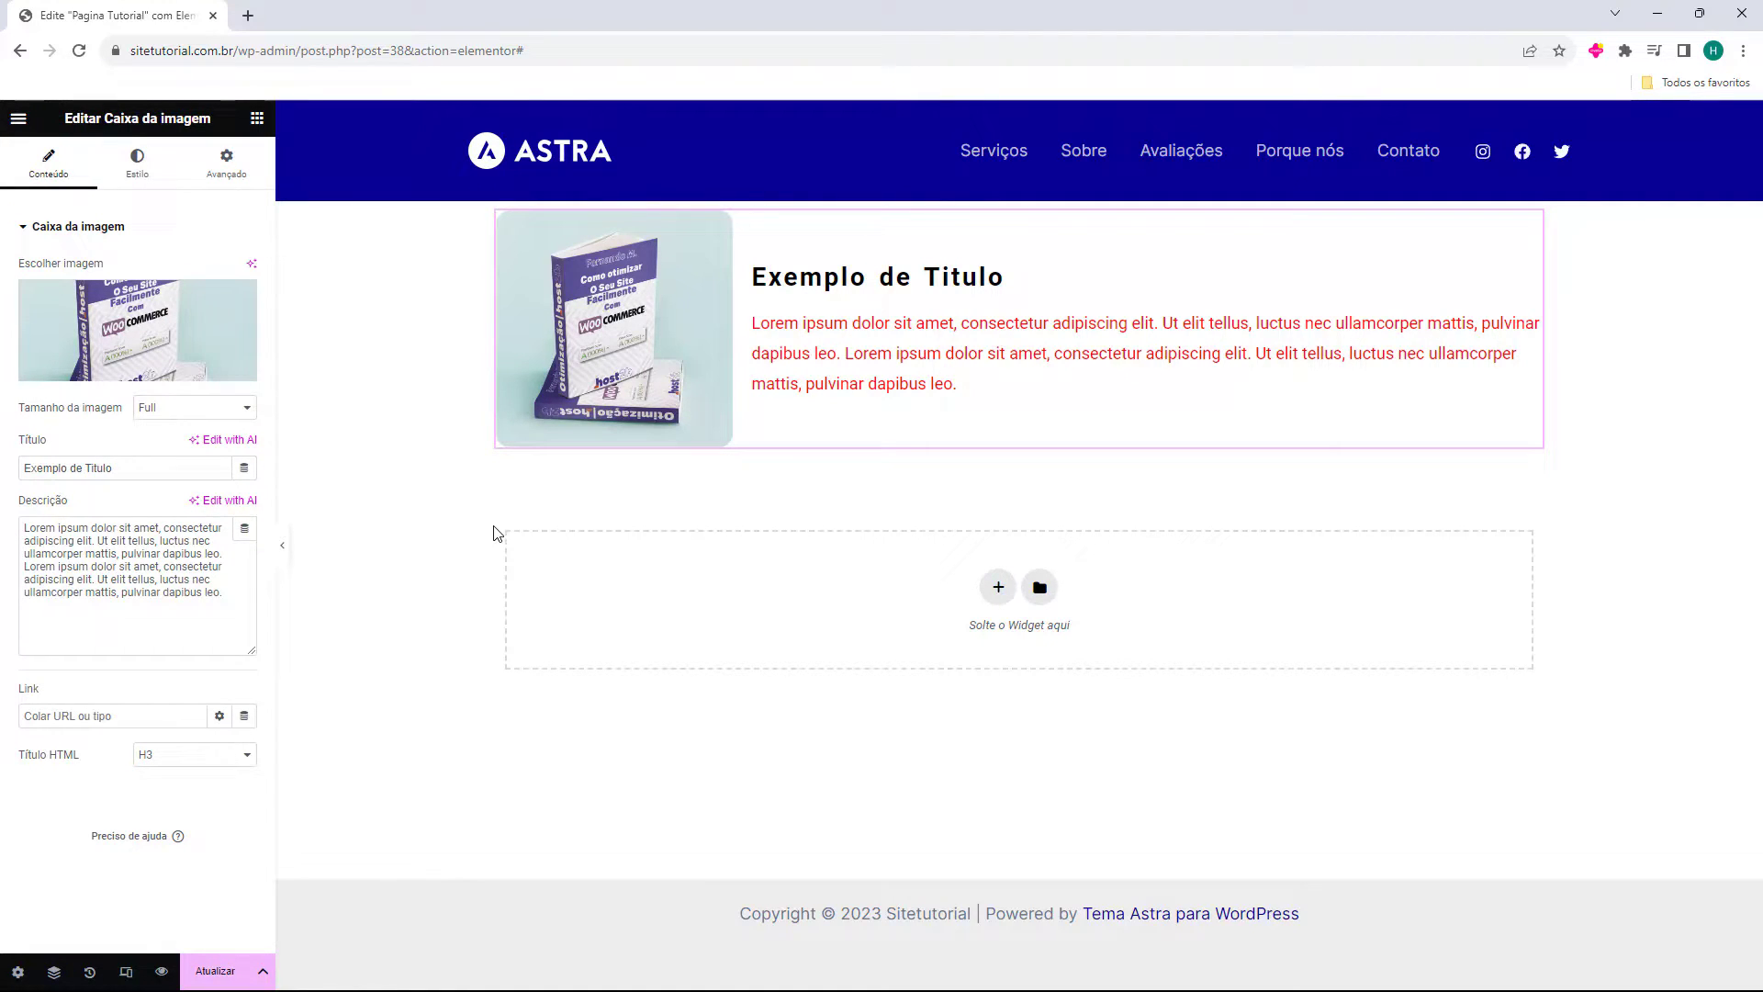
click(215, 972)
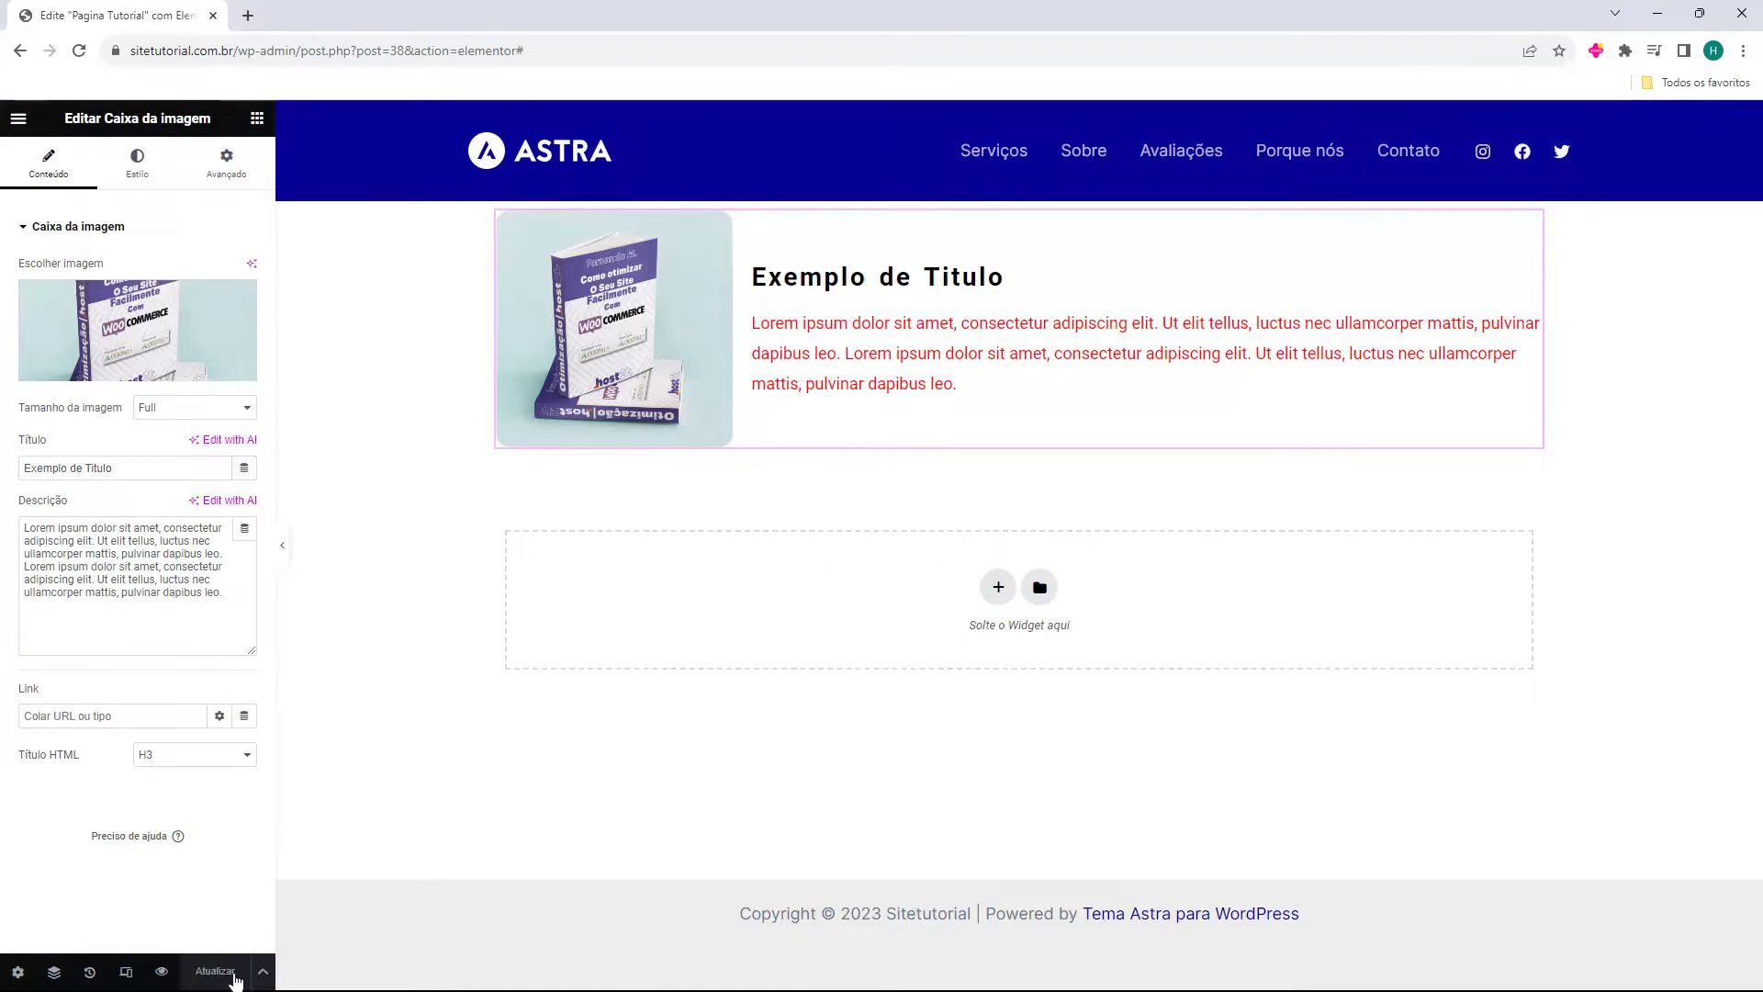